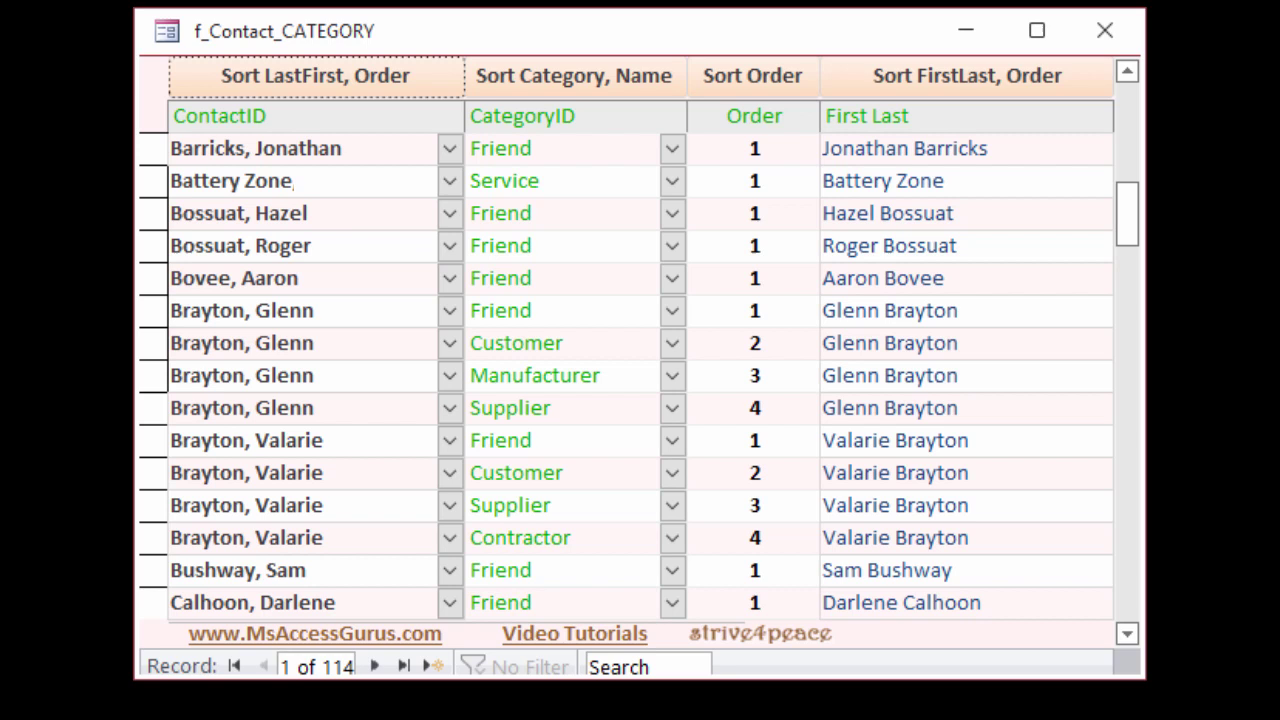
left_click(292, 183)
key("F4")
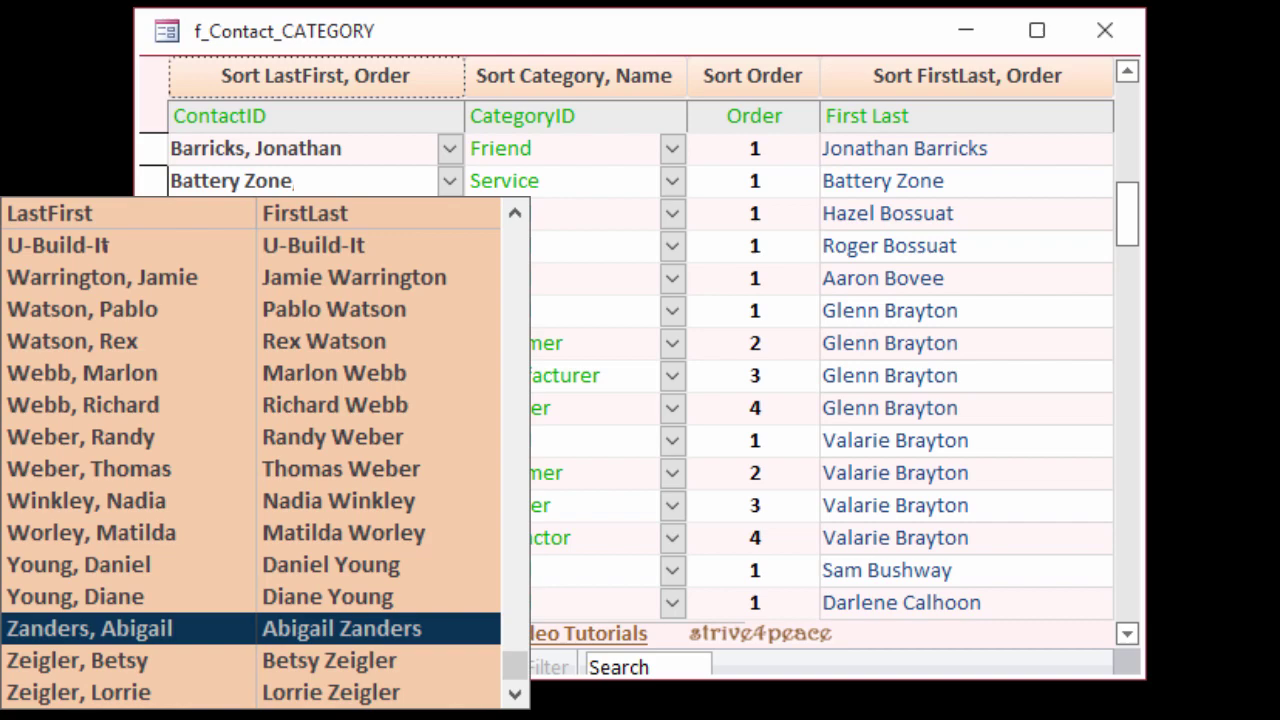
key("Escape")
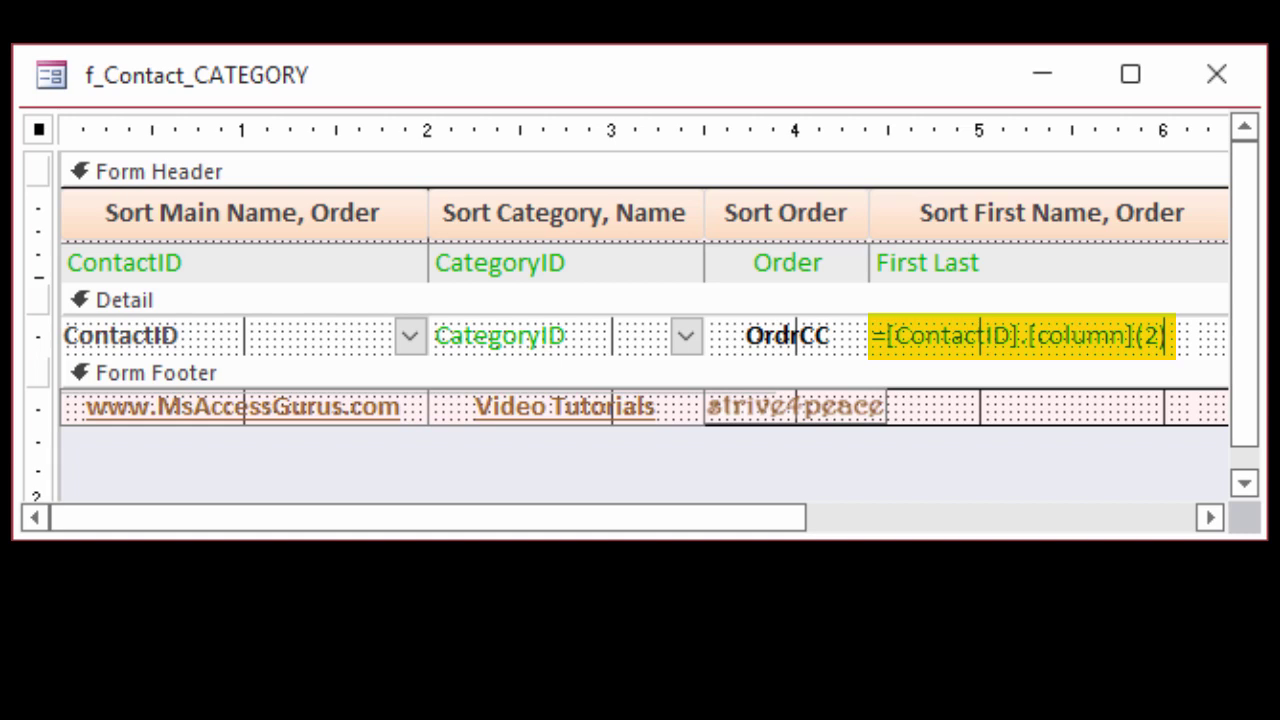
Step: Open the Property Sheet for the First Last (ContactID_First) text box
key("F4")
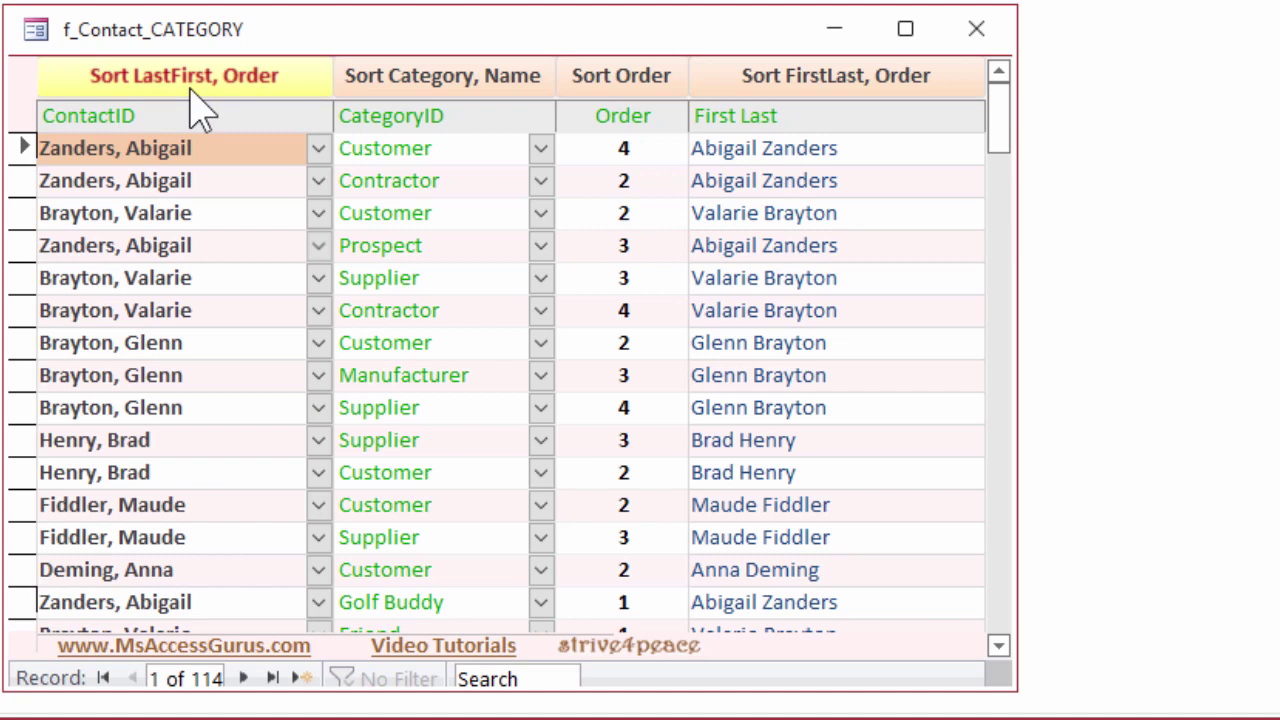
Step: Sort the records by last name, then order, and scroll through the results
left_click(195, 92)
left_click(1001, 610)
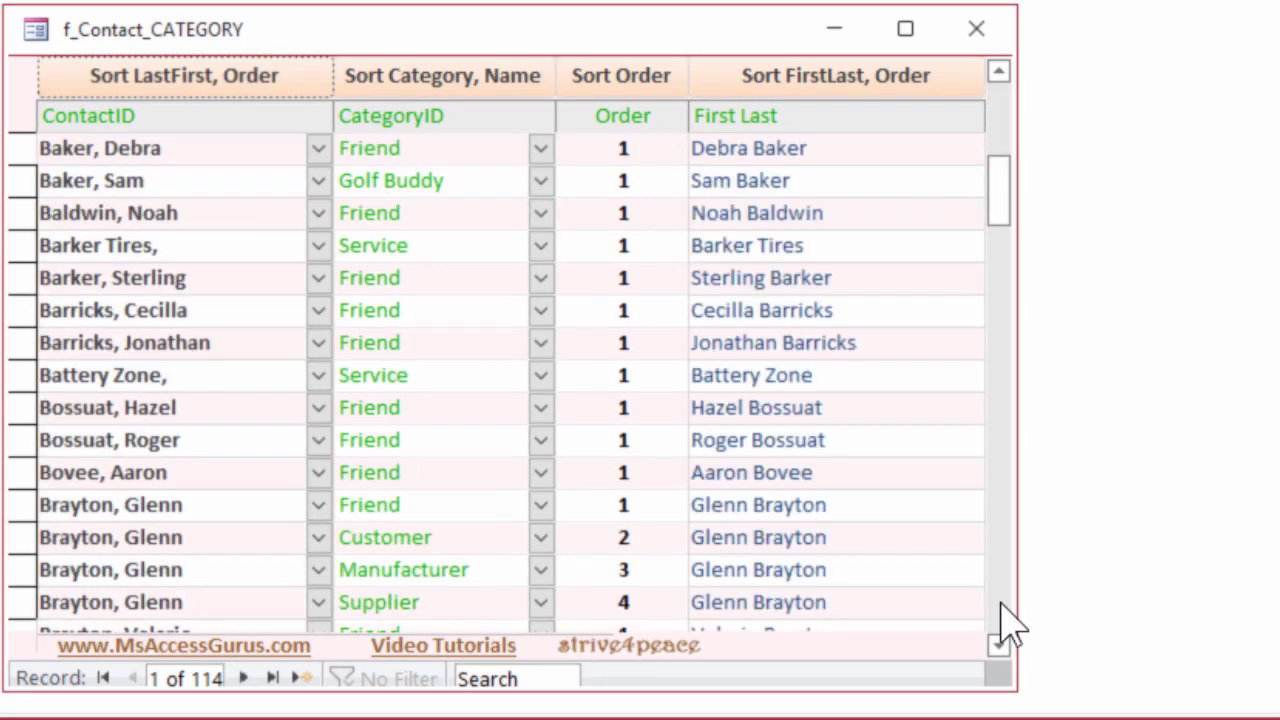
left_click(998, 645)
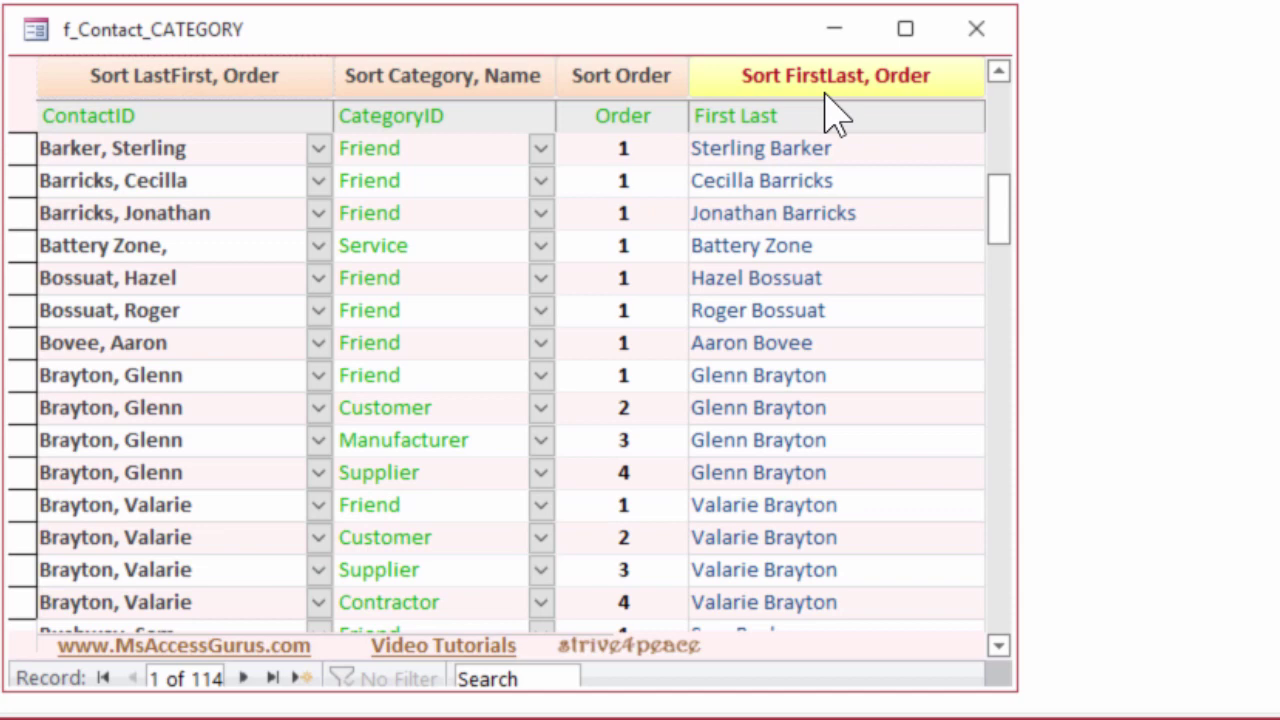
Step: Sort the records by first name, then order, and scroll down the list
left_click(828, 92)
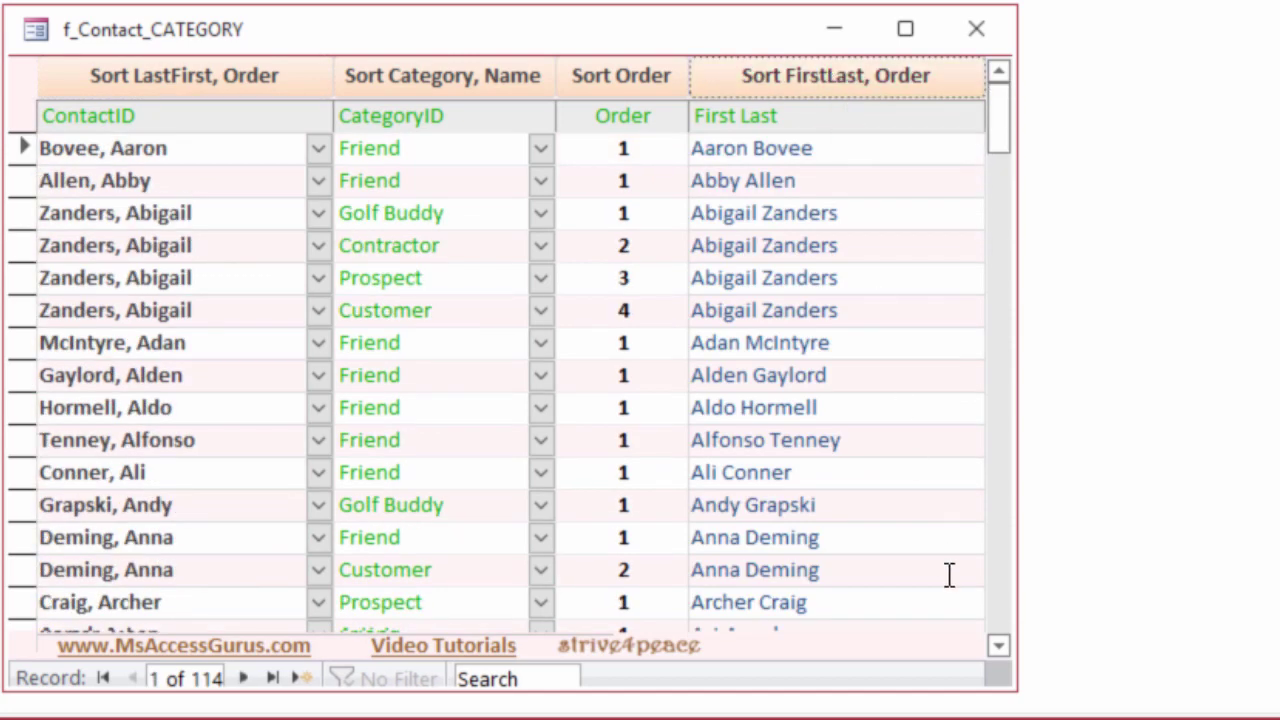
scroll(1002, 592, "down", 5)
scroll(1008, 610, "down", 5)
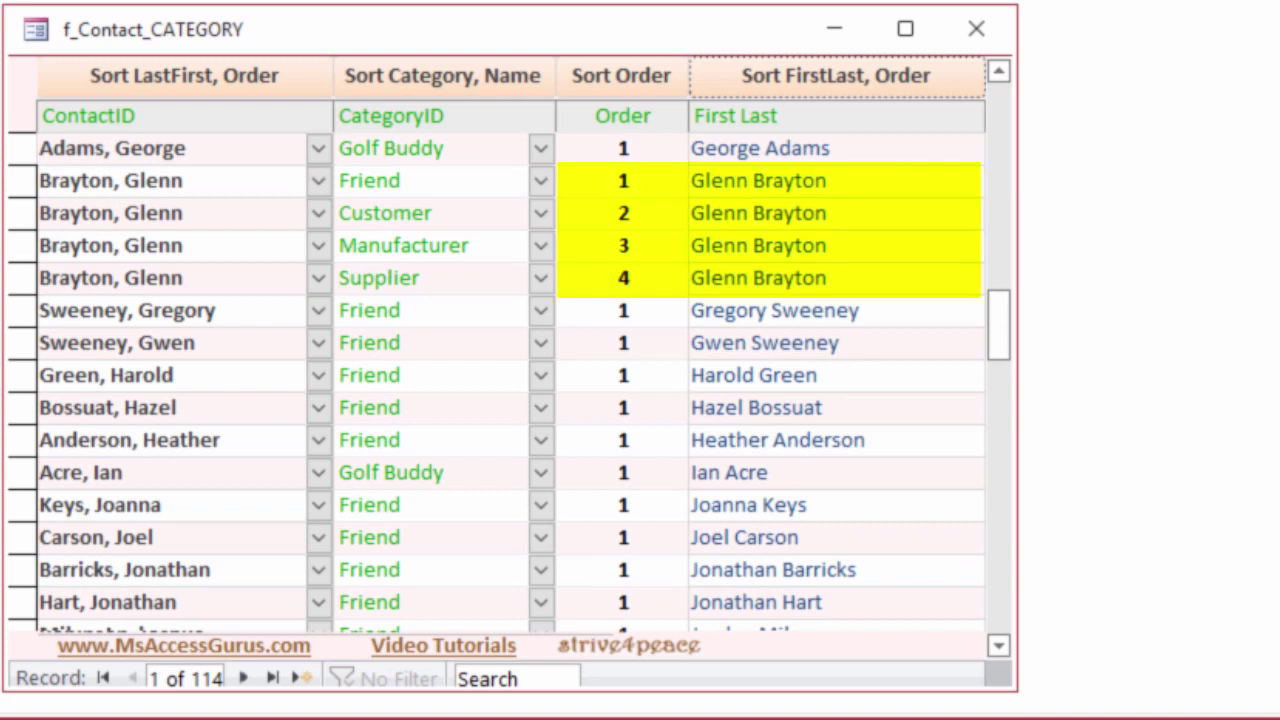
Step: Try the Category, Name and LastFirst sorts, then sort by Order descending so order-4 categories lead
left_click(423, 80)
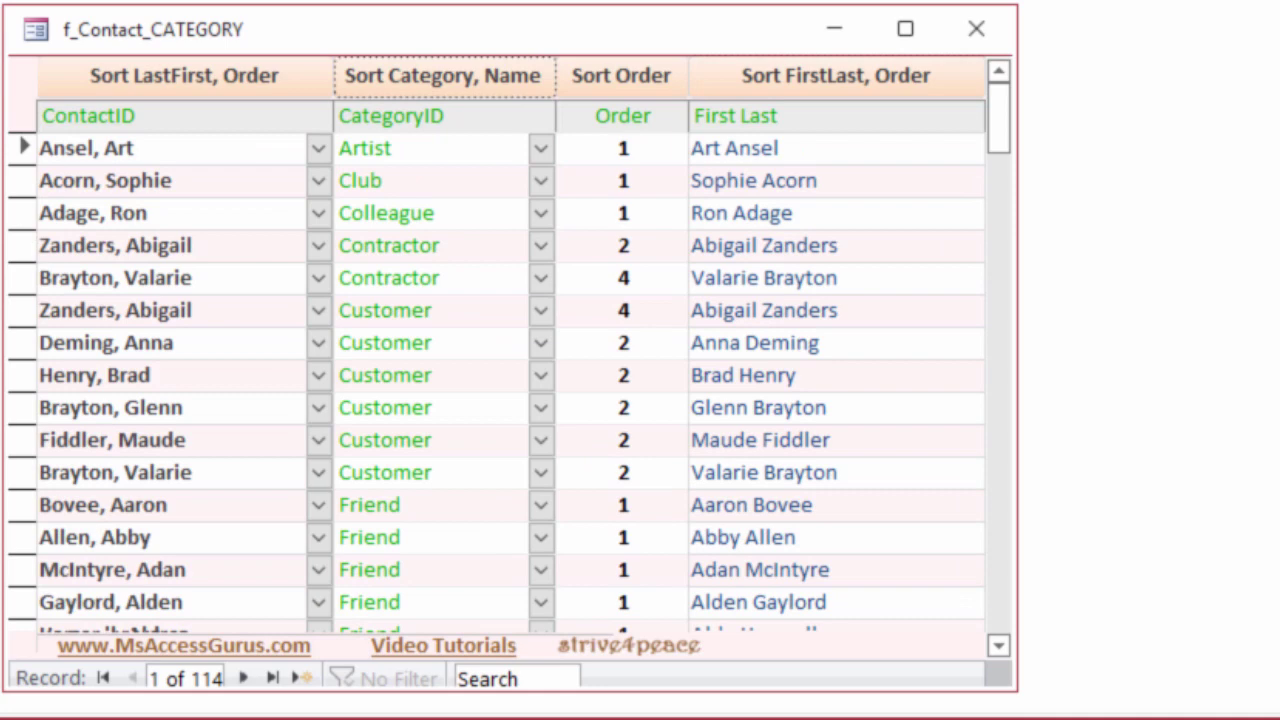
left_click(112, 78)
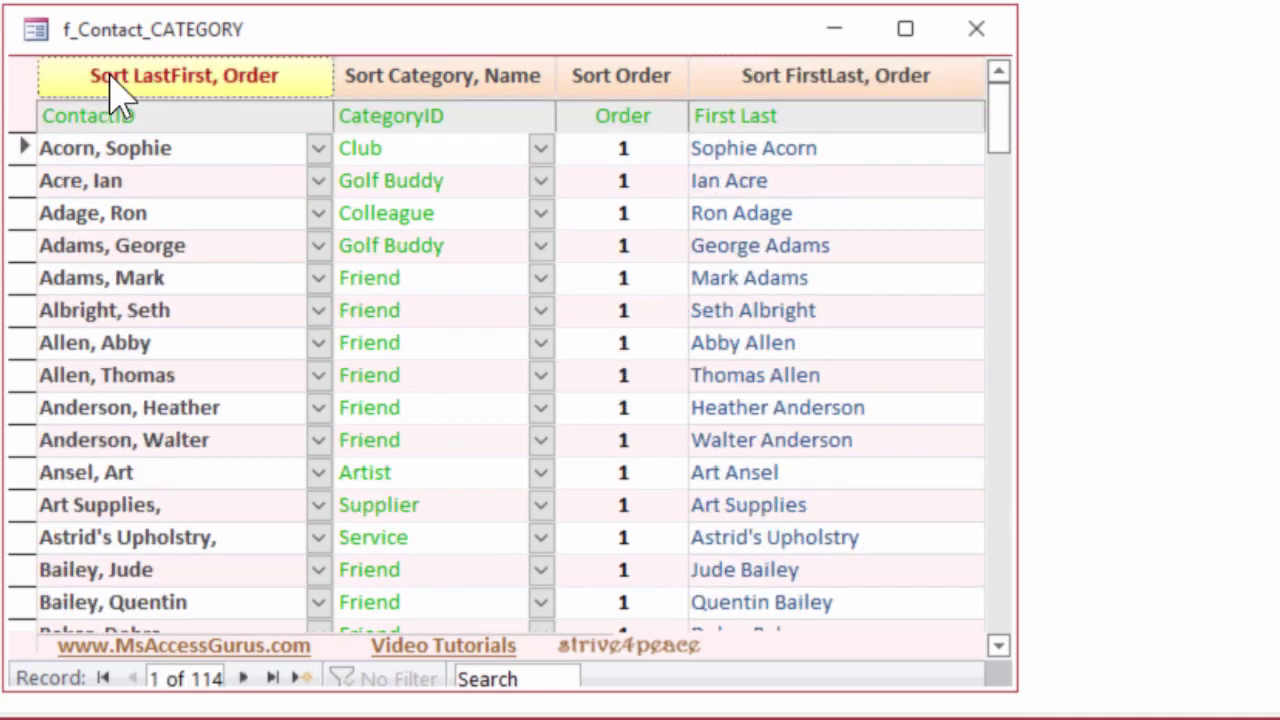
left_click(414, 89)
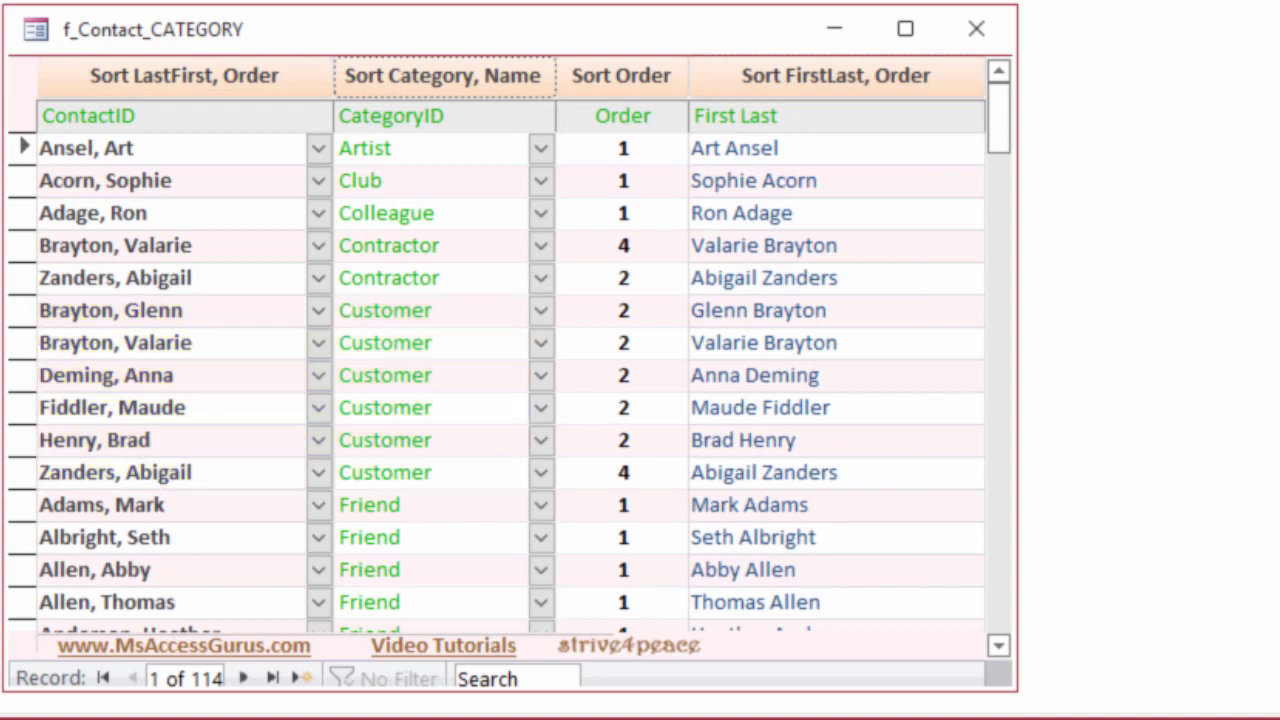
left_click(663, 75)
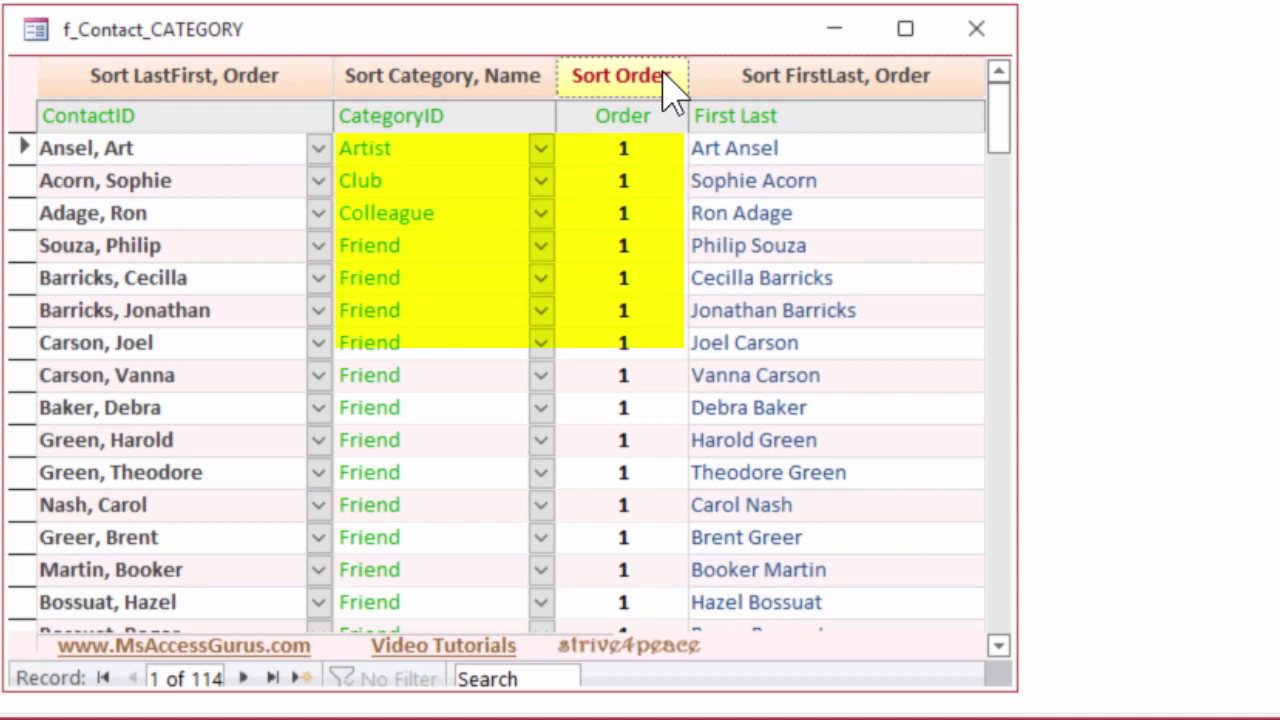
left_click(663, 75)
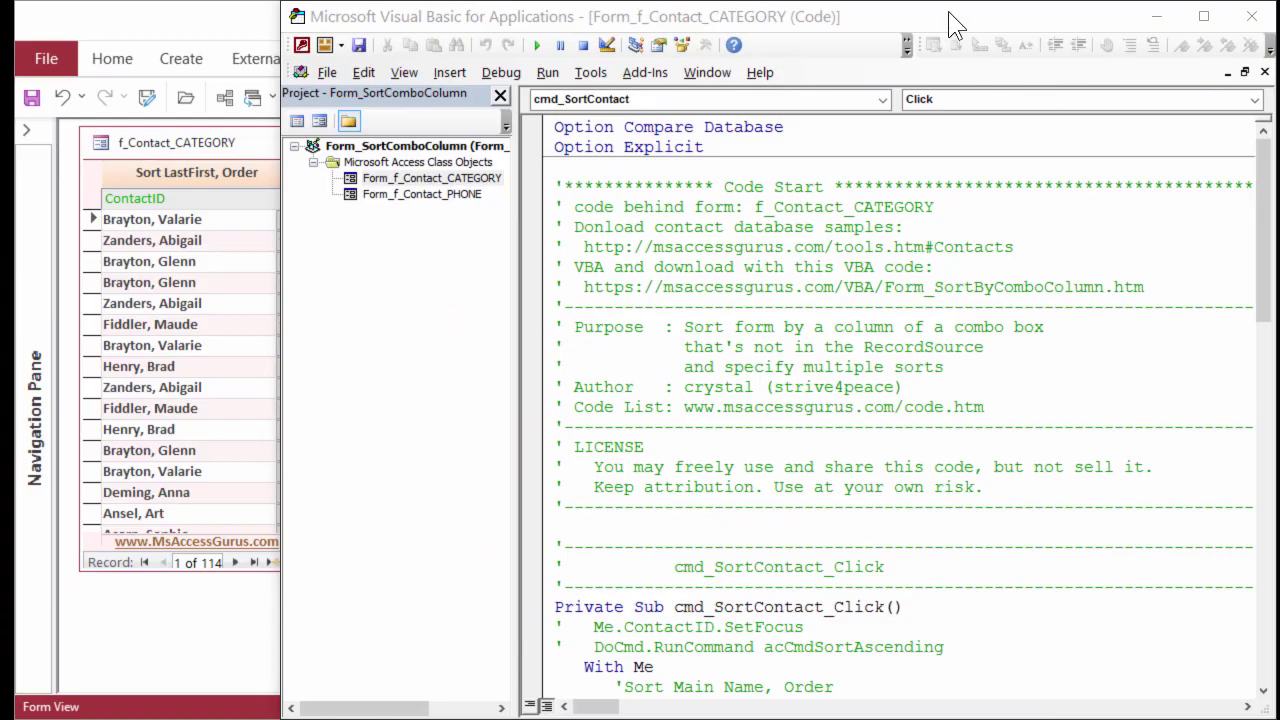
Step: Scroll through the cmd_Sort Click procedures in the form's code module
scroll(900, 400, "down", 7)
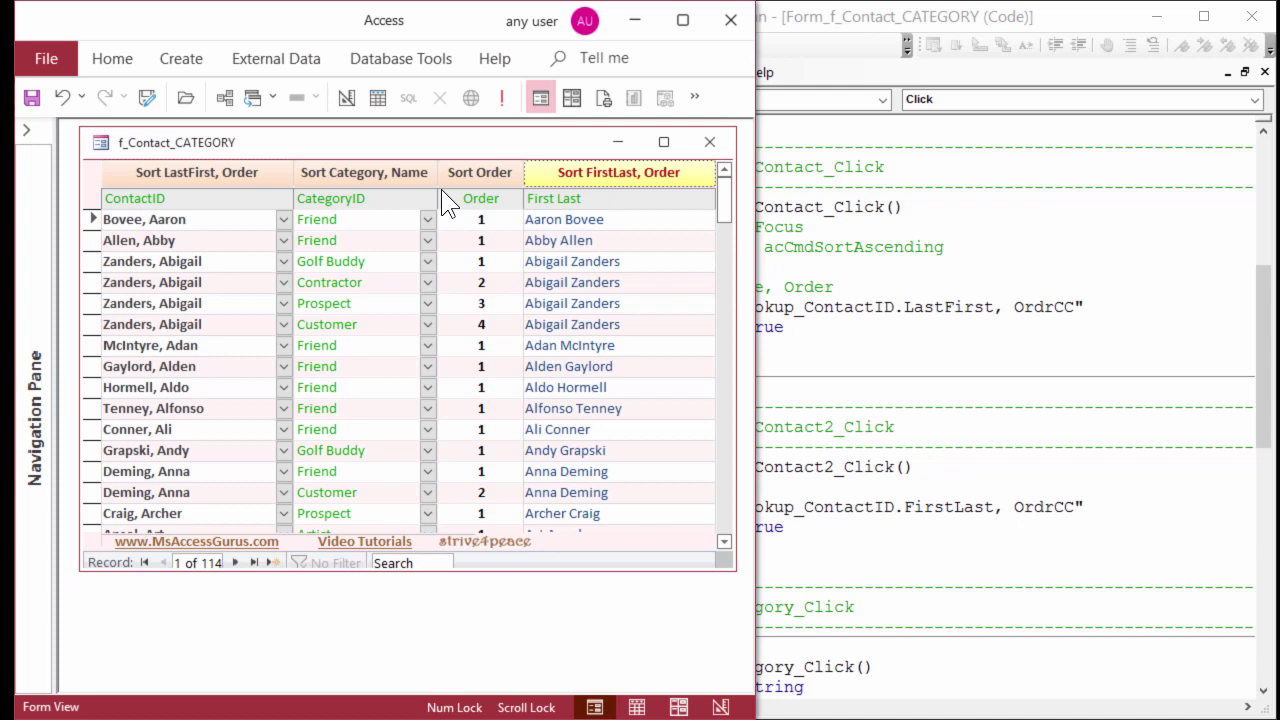
Step: Re-sort contacts by category while keeping last-name order, then show the code in the VBA editor
left_click(350, 171)
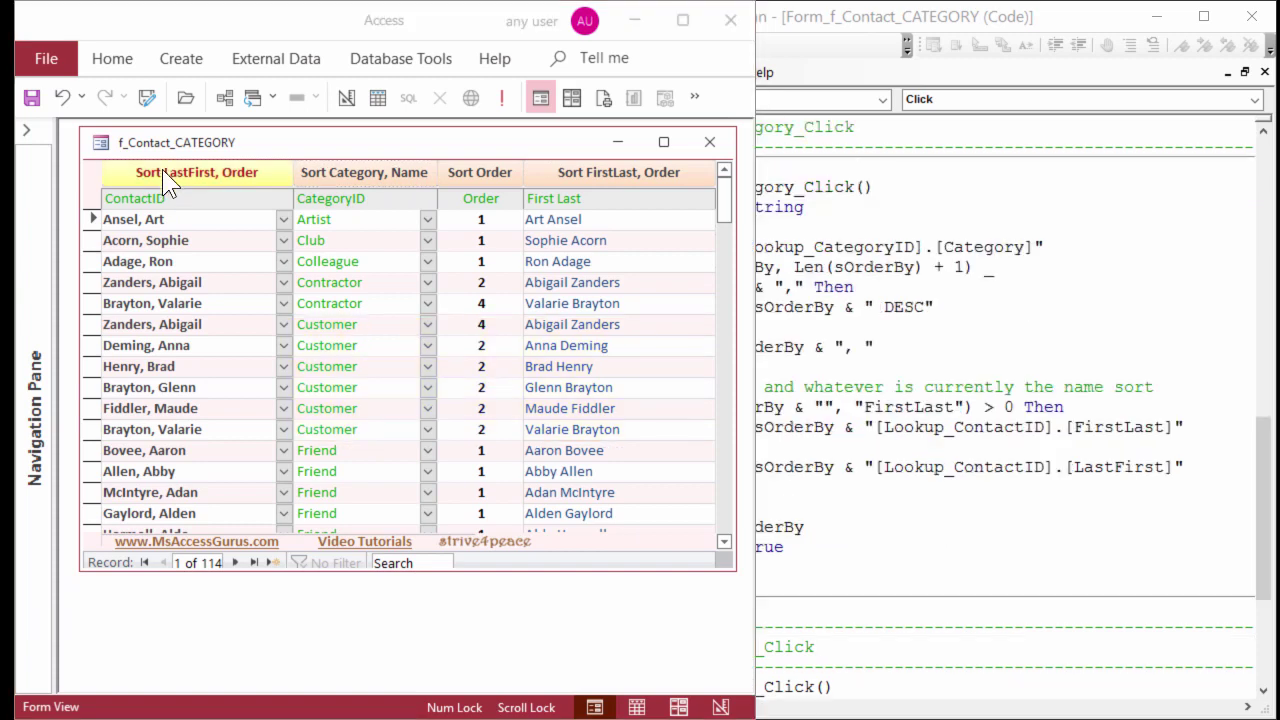
left_click(162, 172)
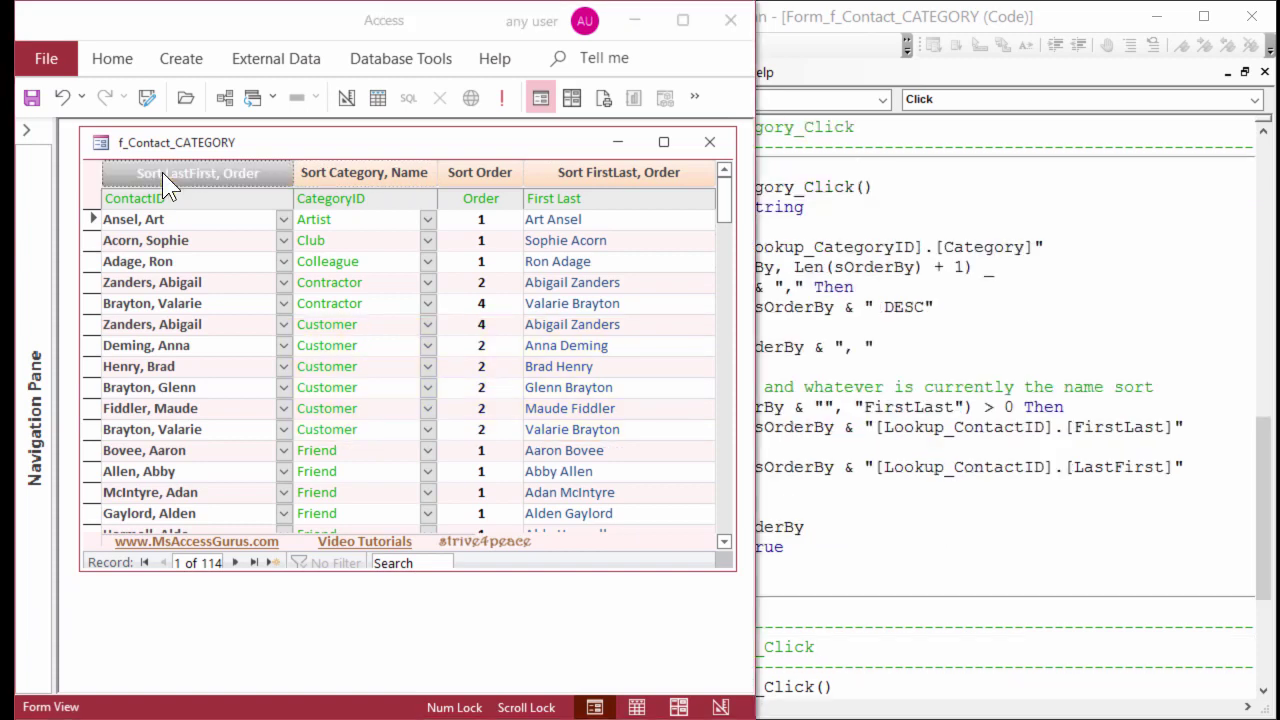
left_click(348, 170)
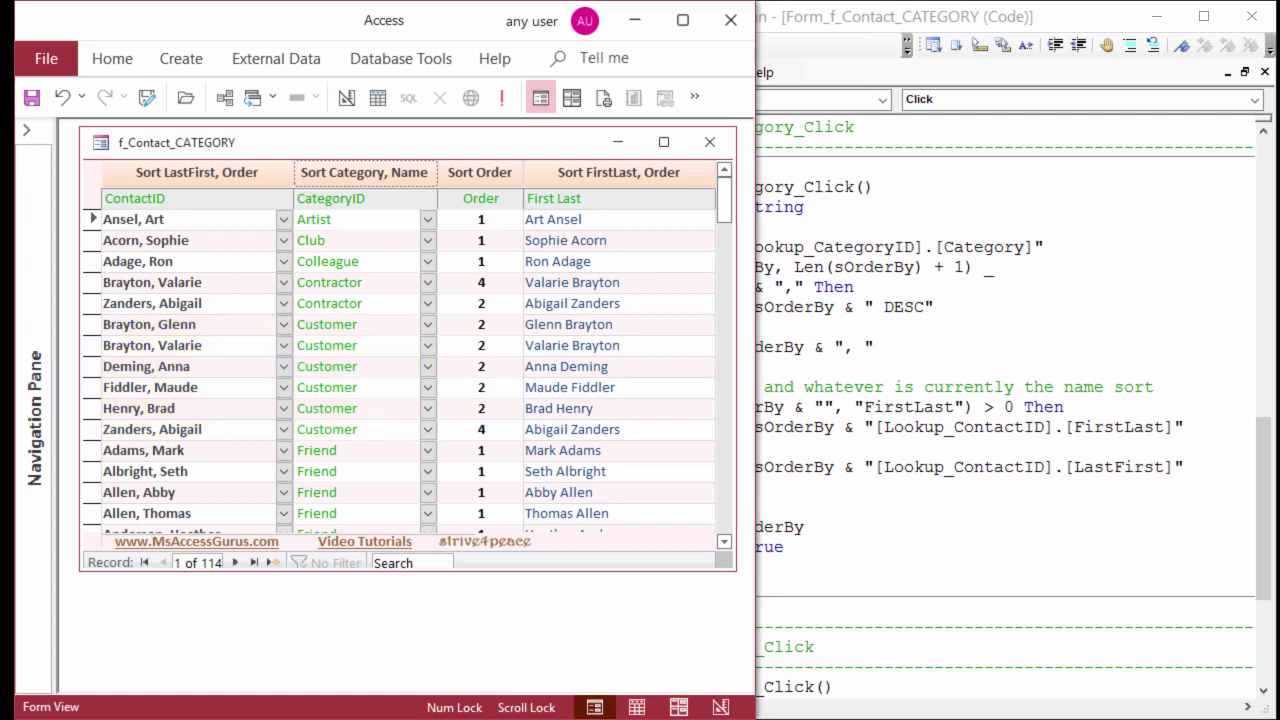
key("alt+F11")
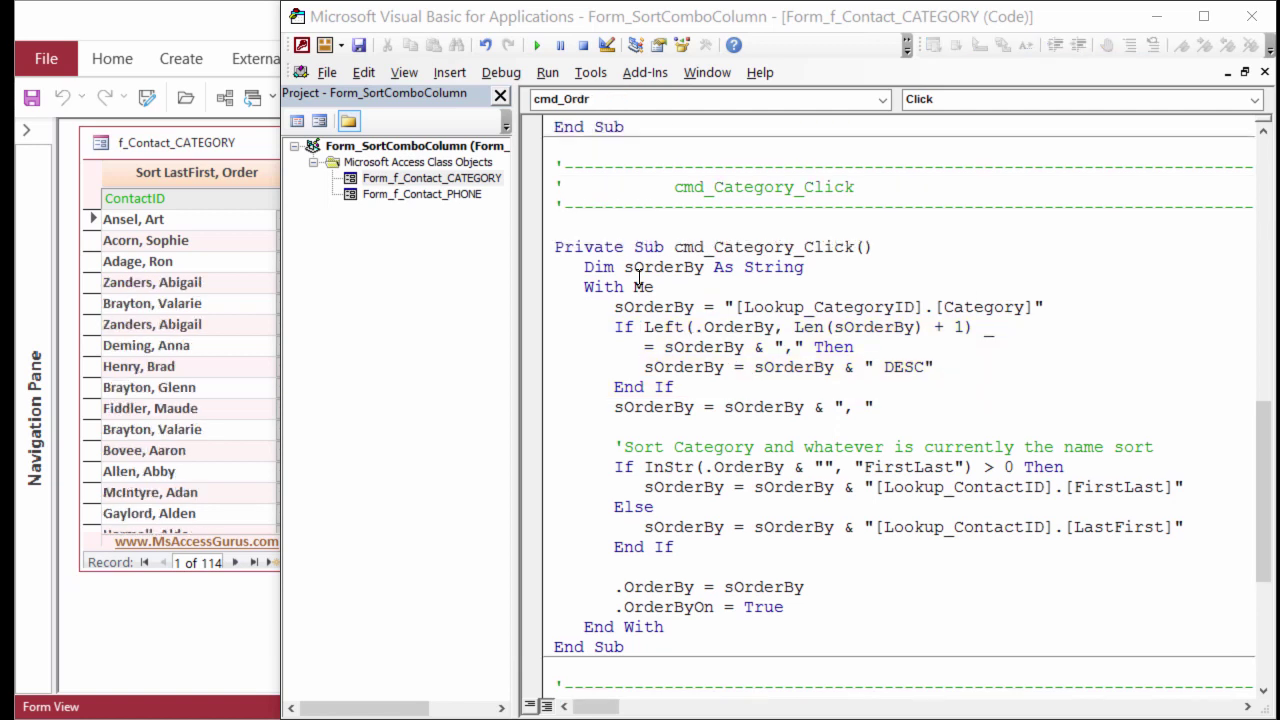
Step: Reverse the category sort to descending on the contact form, then return to the code
left_click(167, 22)
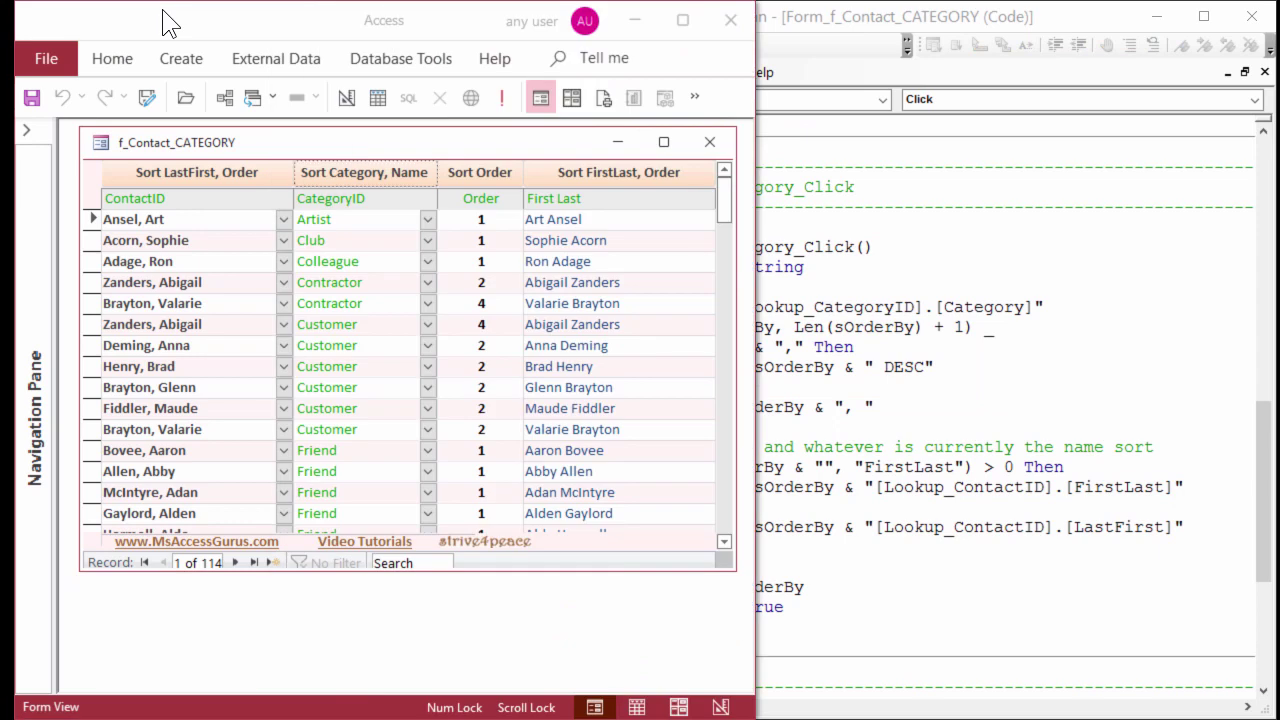
left_click(392, 172)
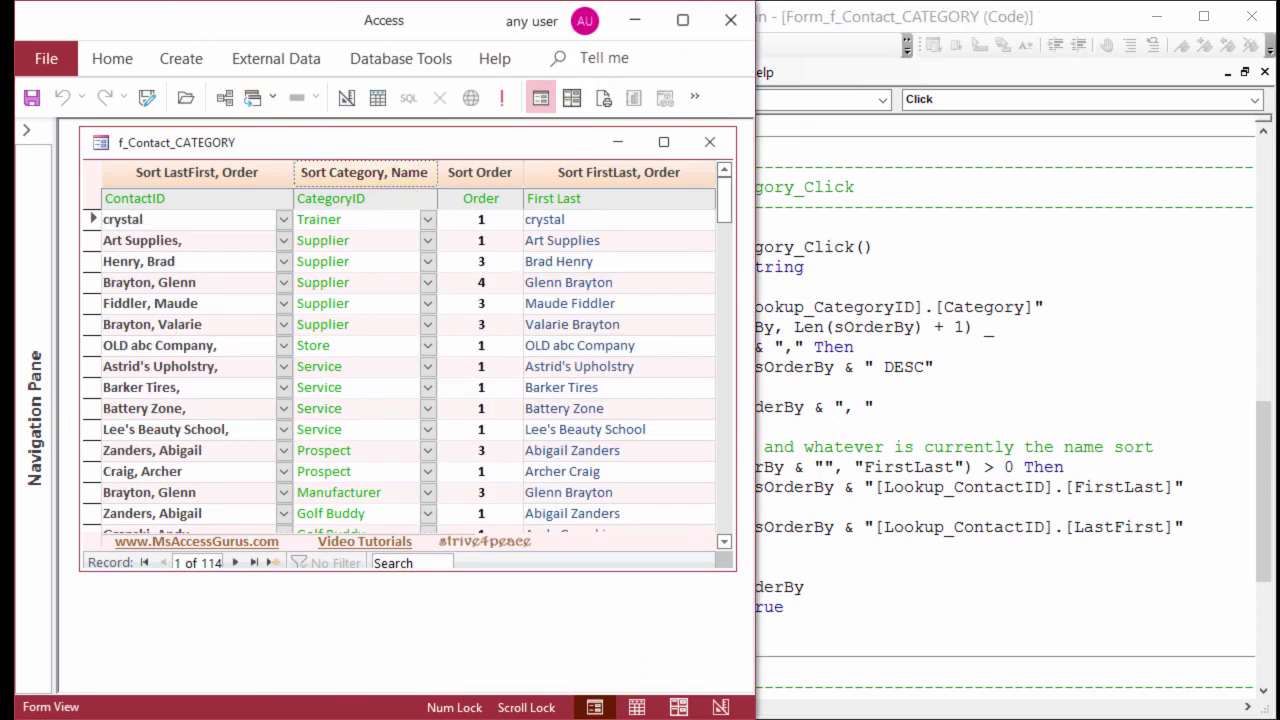
left_click(1257, 50)
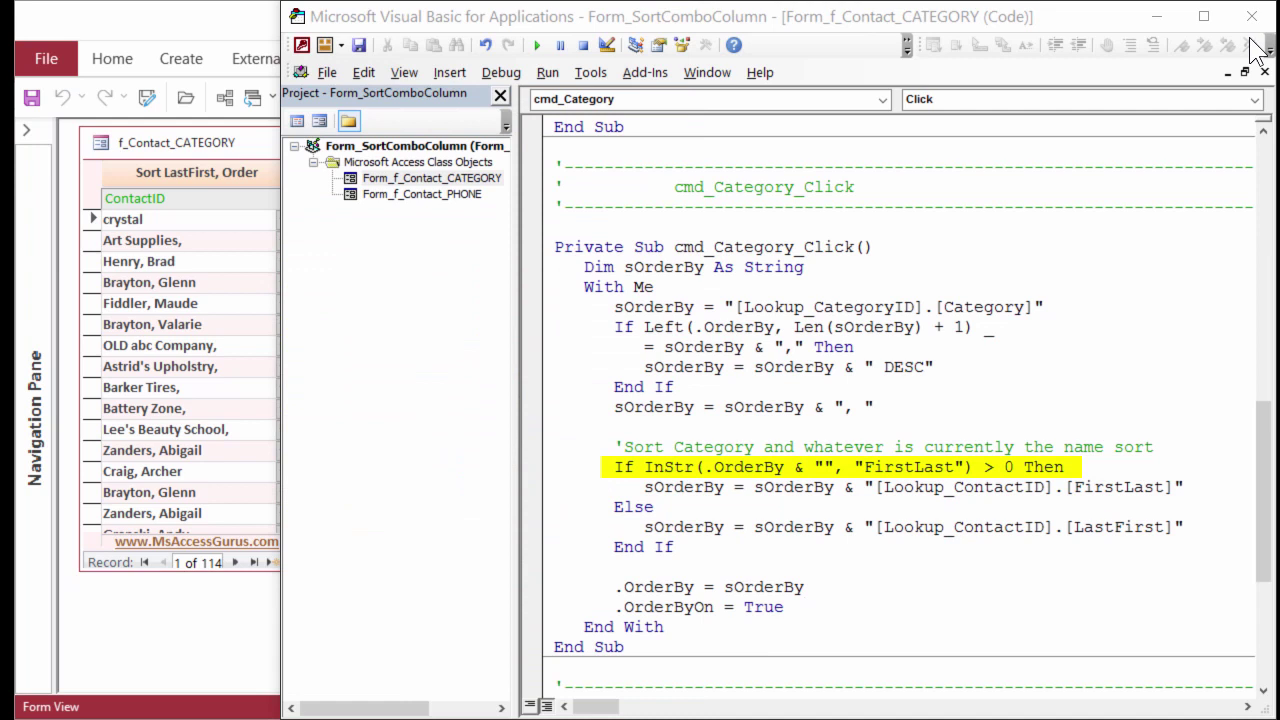
Step: Step through cmd_Category_Click to the line applying the sort, then let it finish running
key("F8")
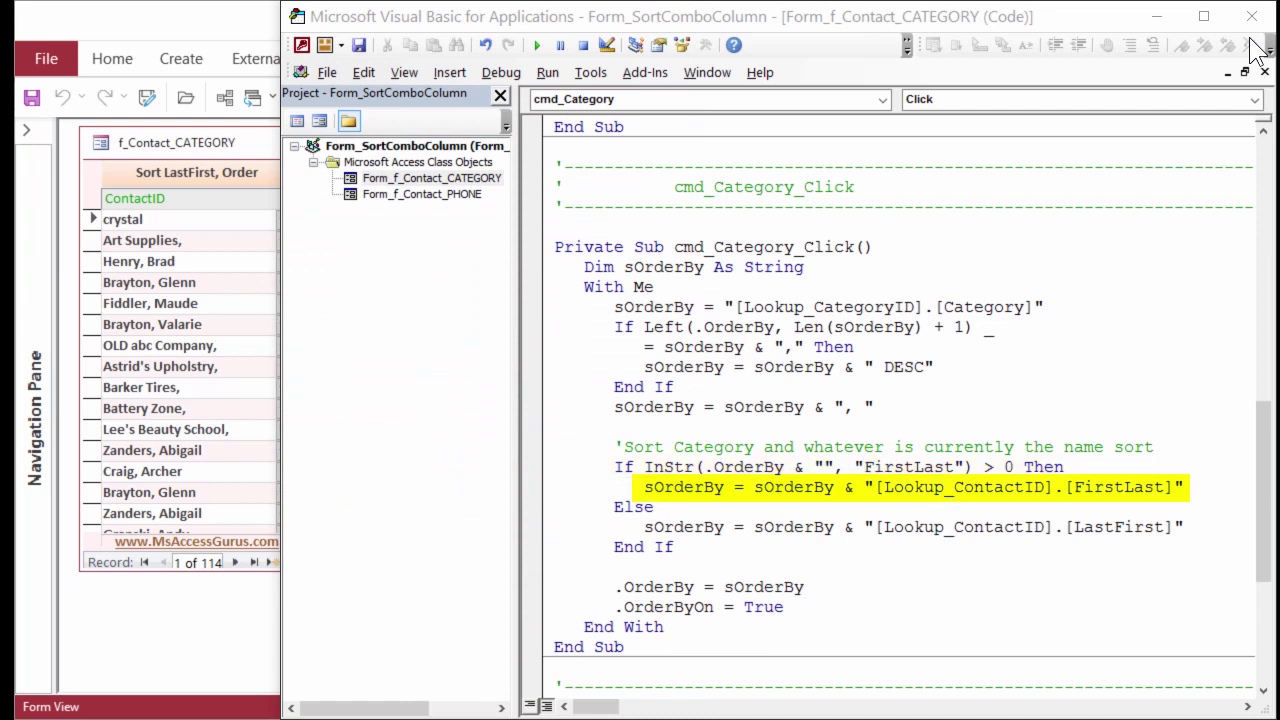
key("F8")
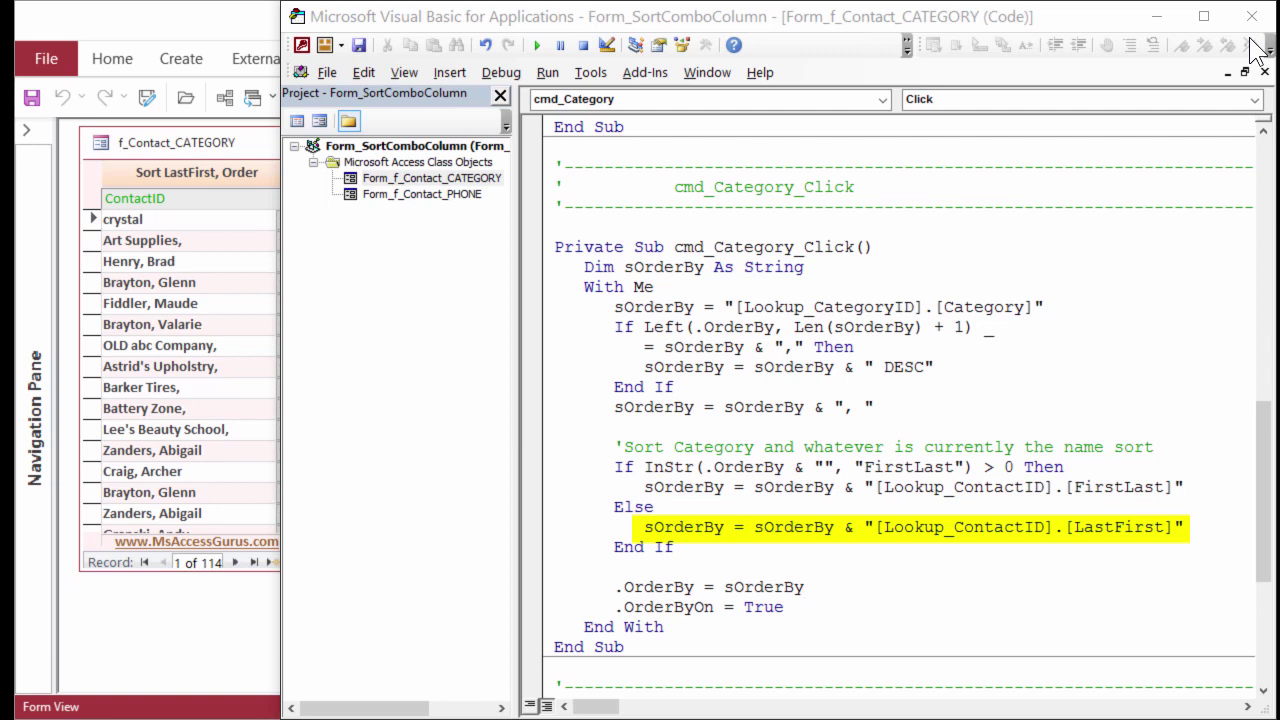
key("F8")
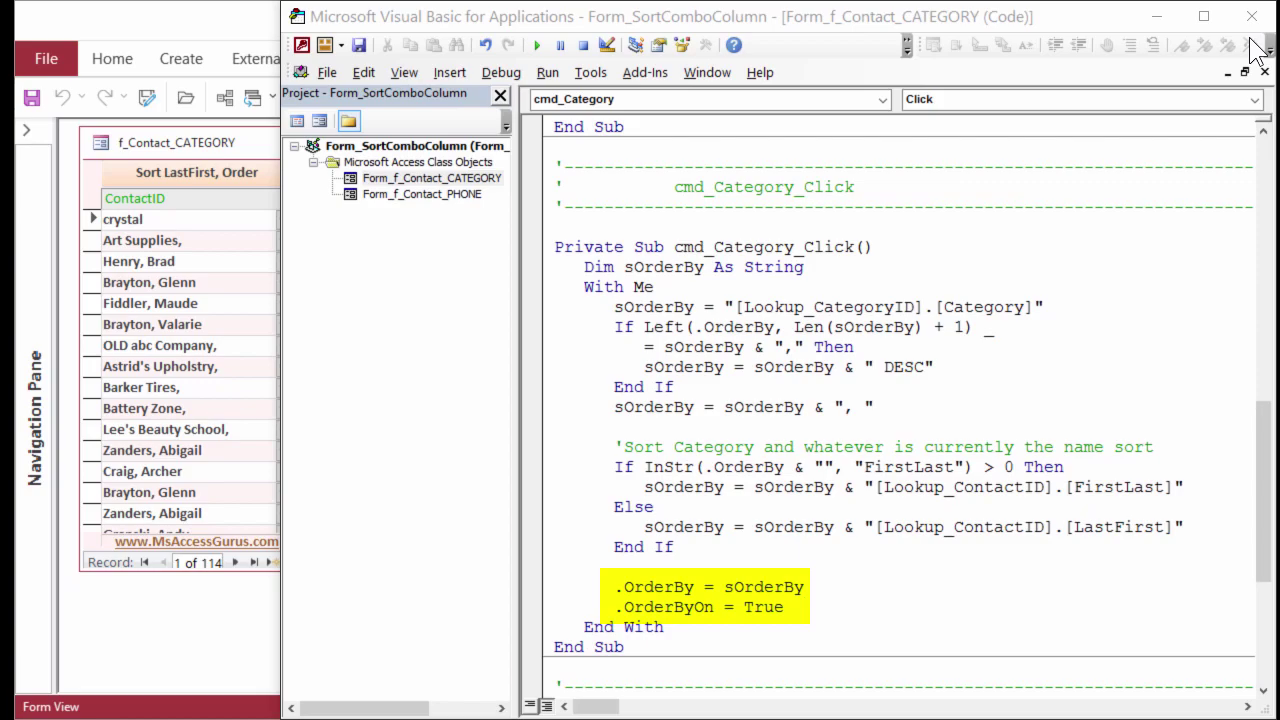
key("F5")
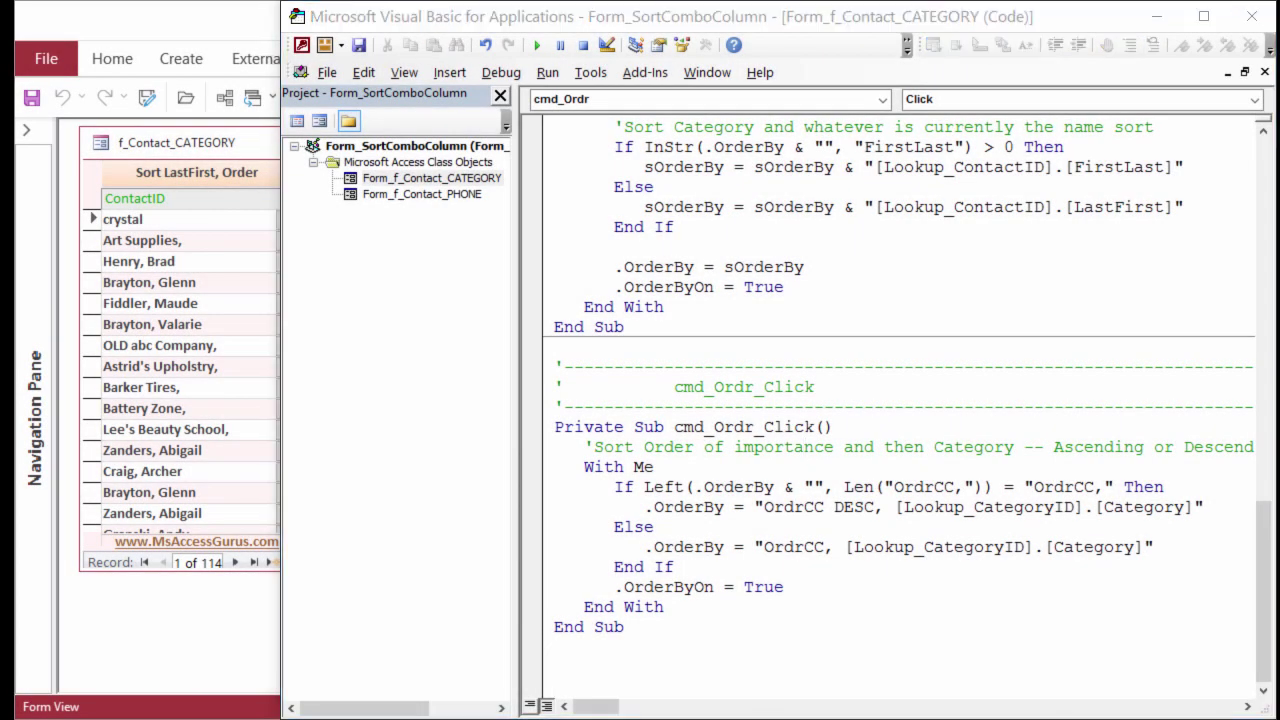
Step: Sort the contact records by Order, then reverse it to descending
left_click(241, 137)
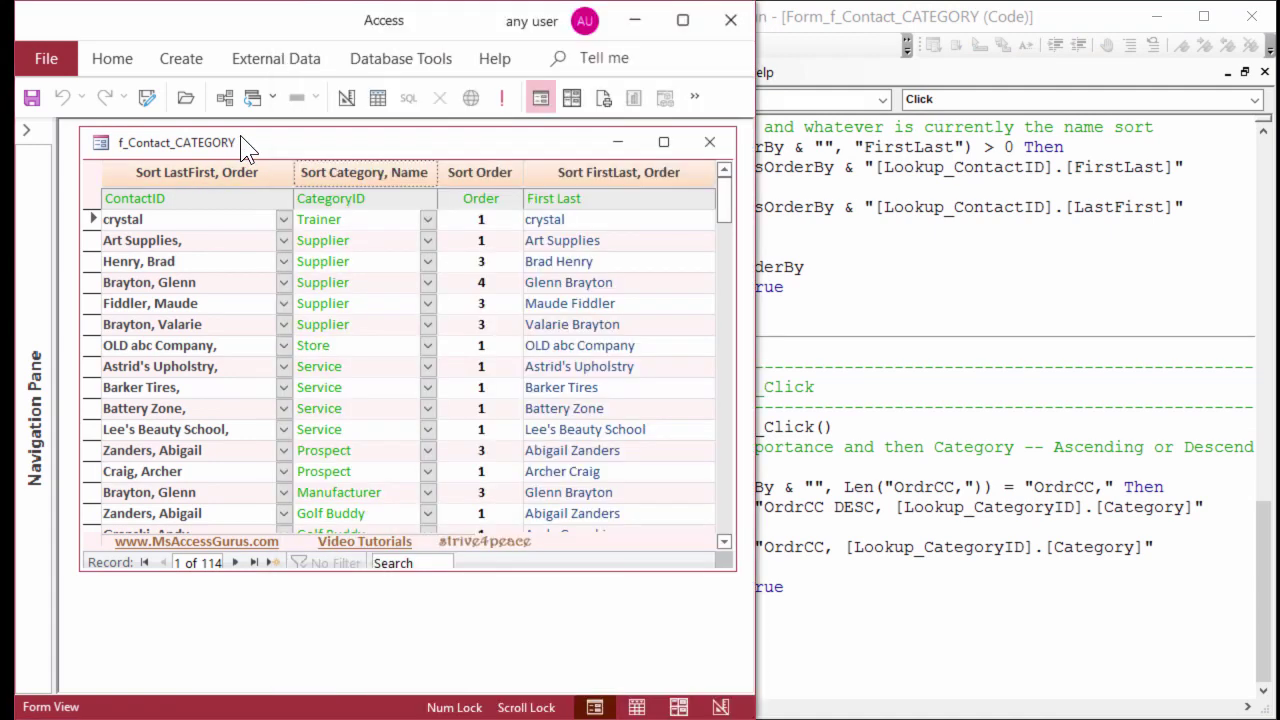
left_click(480, 170)
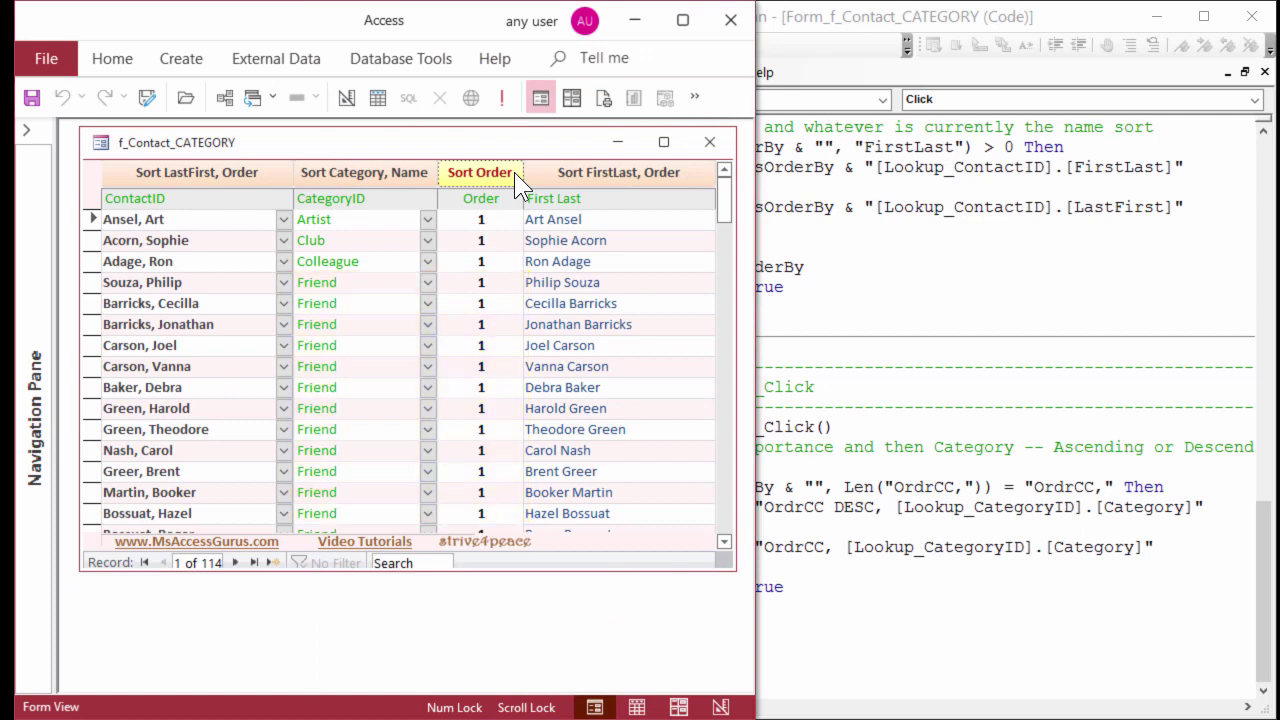
left_click(514, 172)
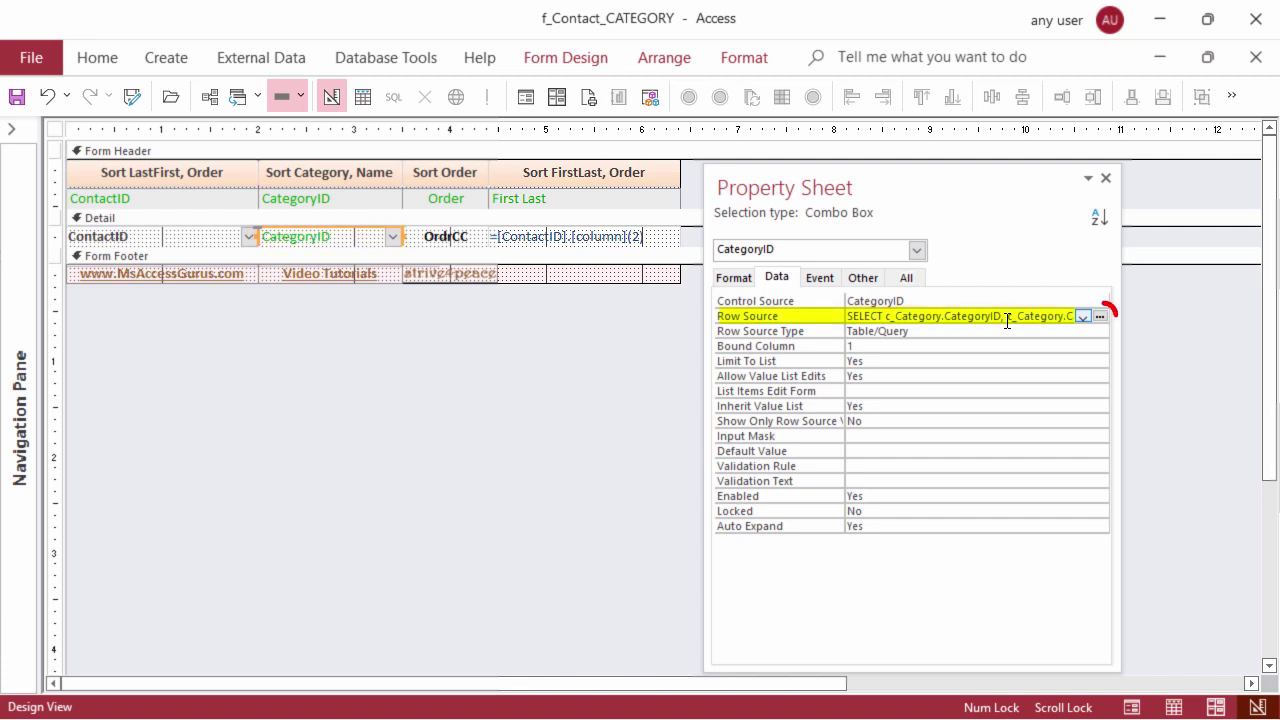
Step: Add the c_ContactCategory table and its ContactID field to the combo box's row source query
left_click(1101, 318)
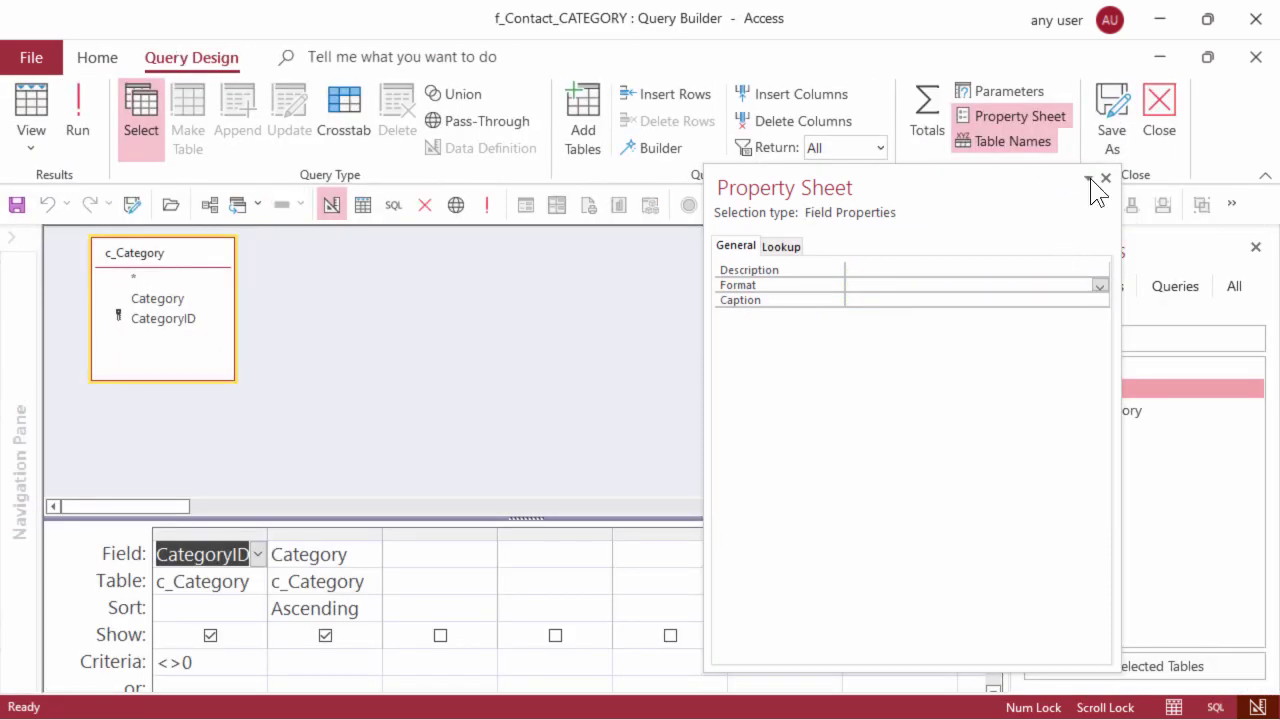
left_click_drag(960, 186, 663, 294)
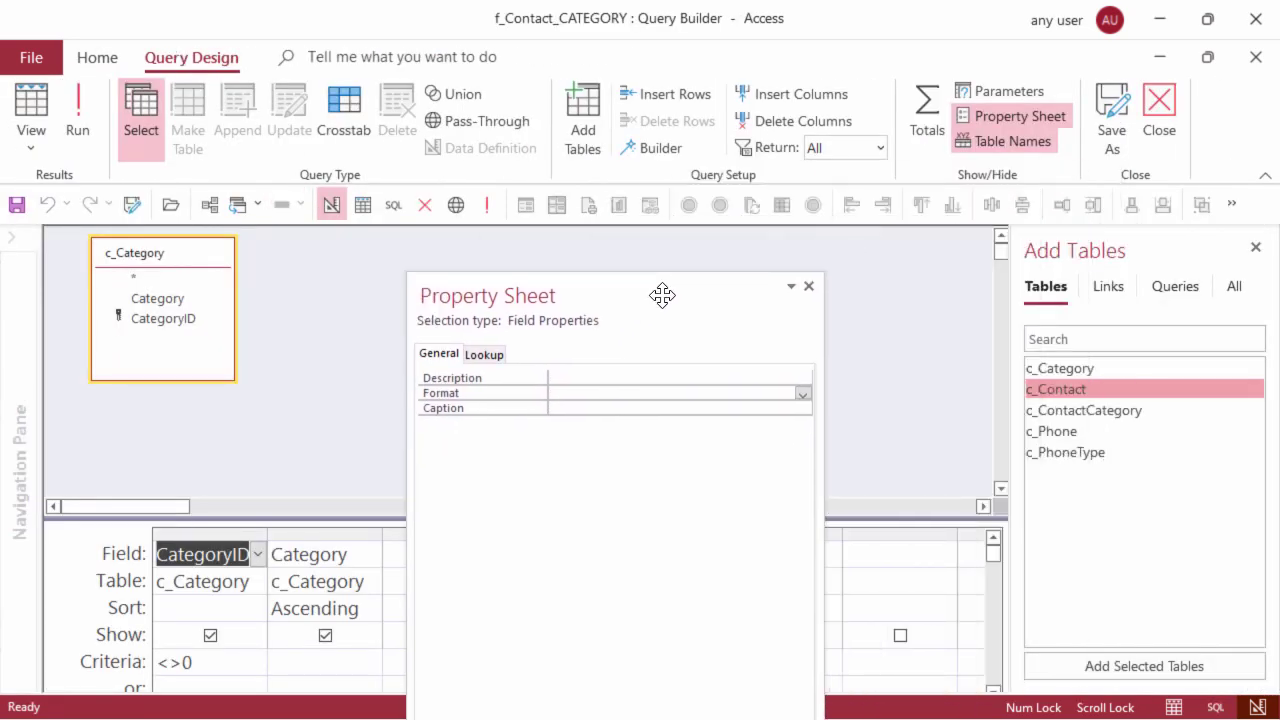
left_click(1064, 406)
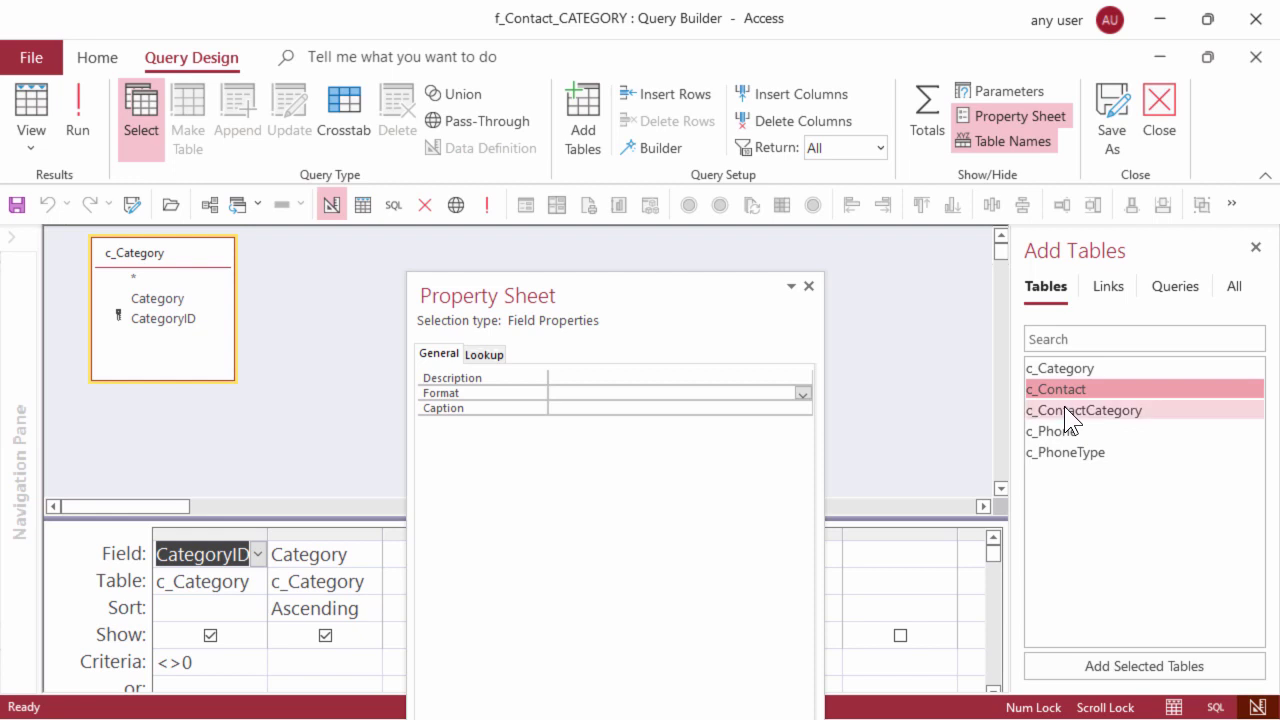
double_click(1094, 412)
left_click(806, 287)
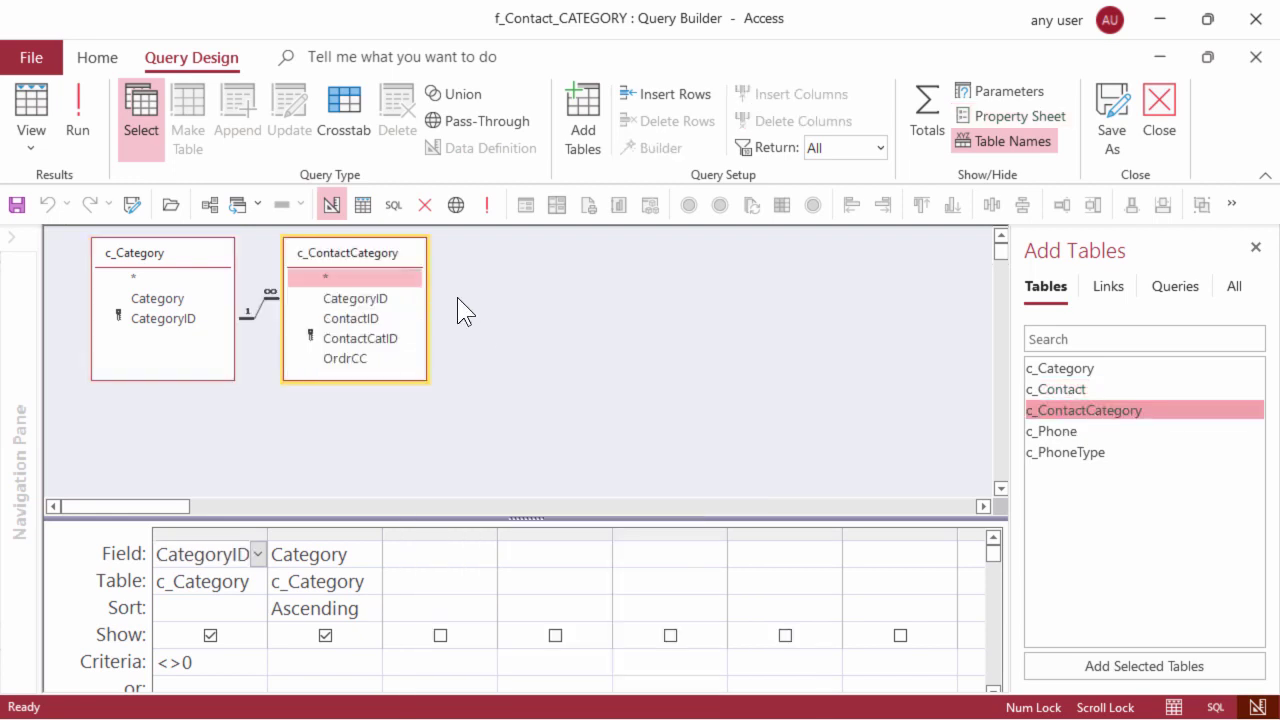
left_click(367, 318)
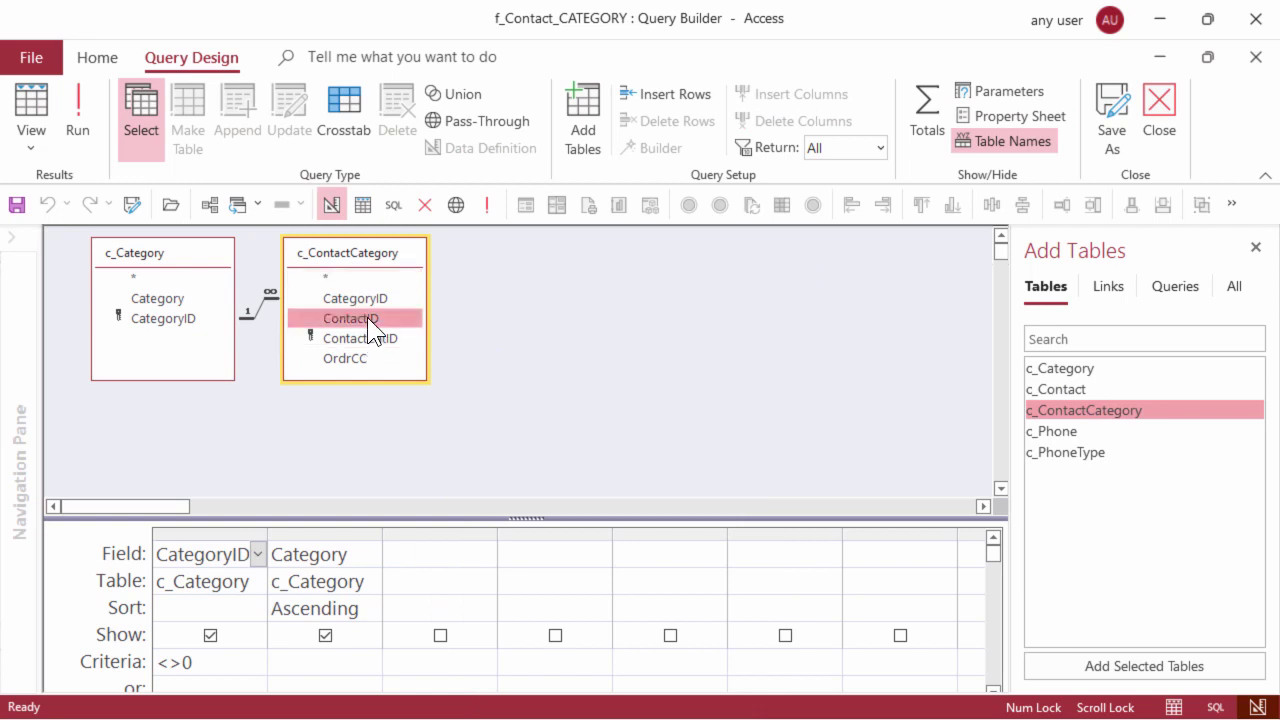
double_click(367, 318)
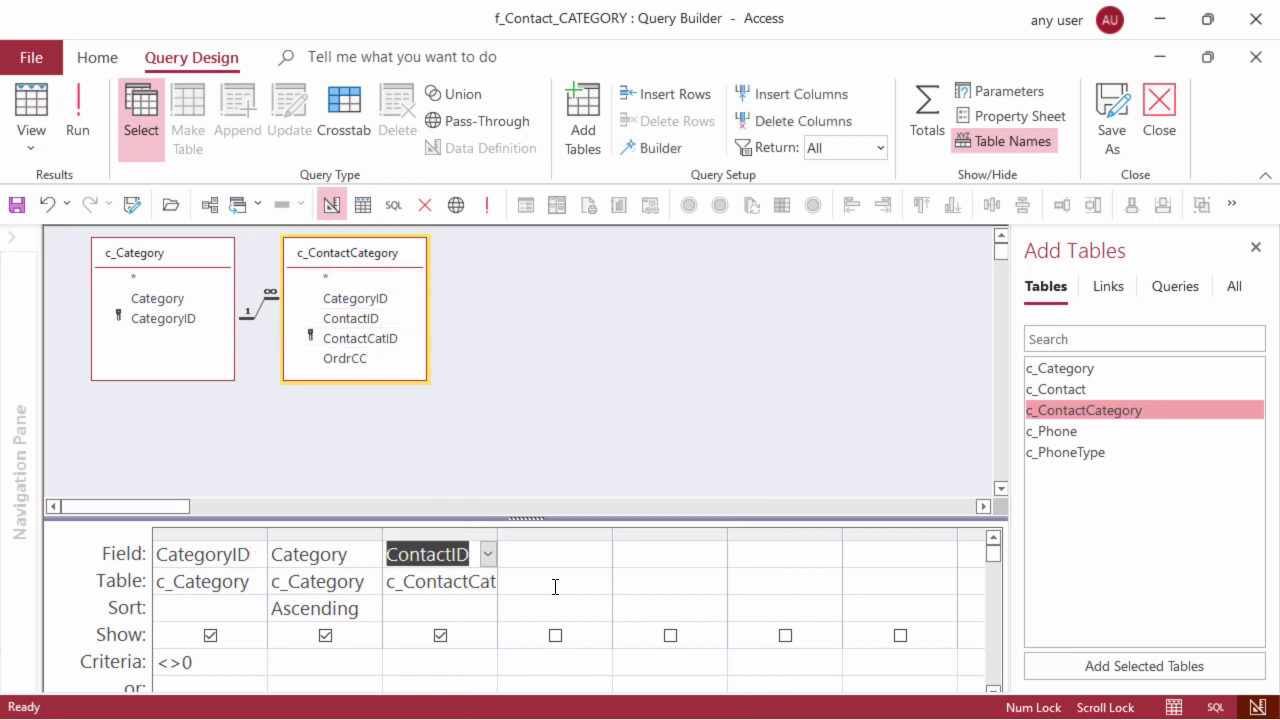
Step: Turn on Totals, Count ContactID per category, and preview the results
left_click(935, 88)
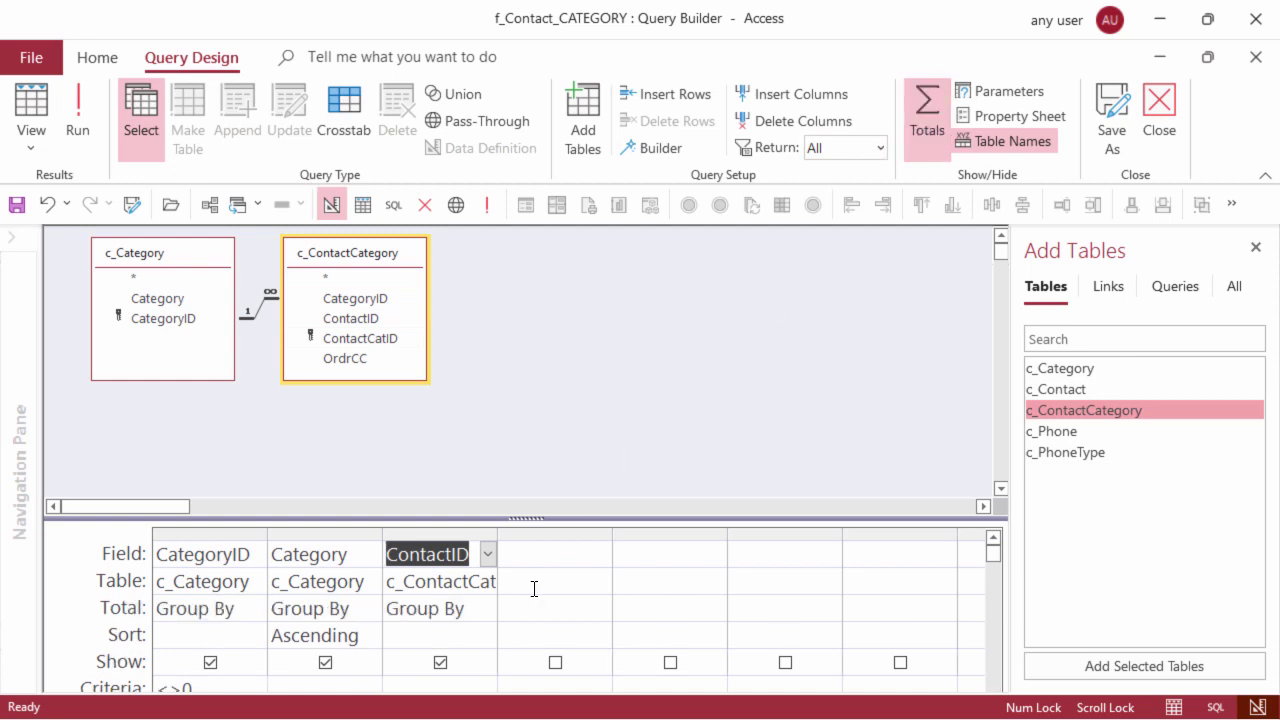
left_click(487, 608)
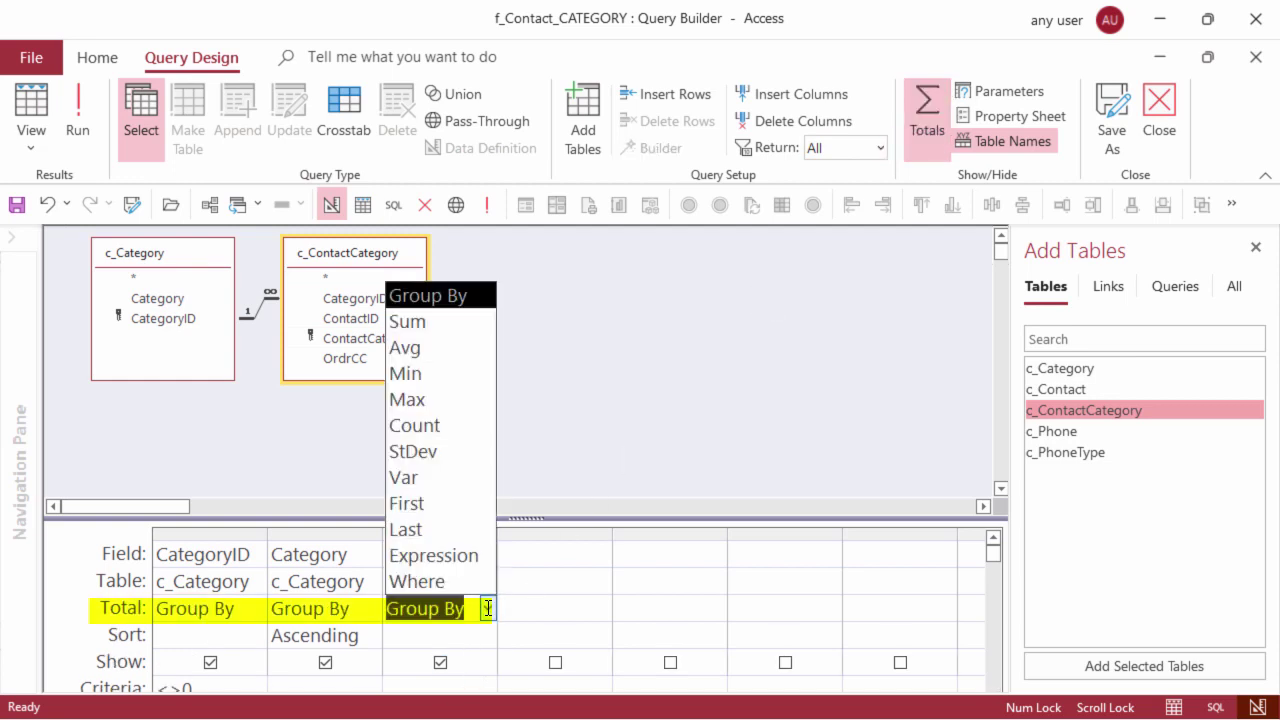
left_click(423, 431)
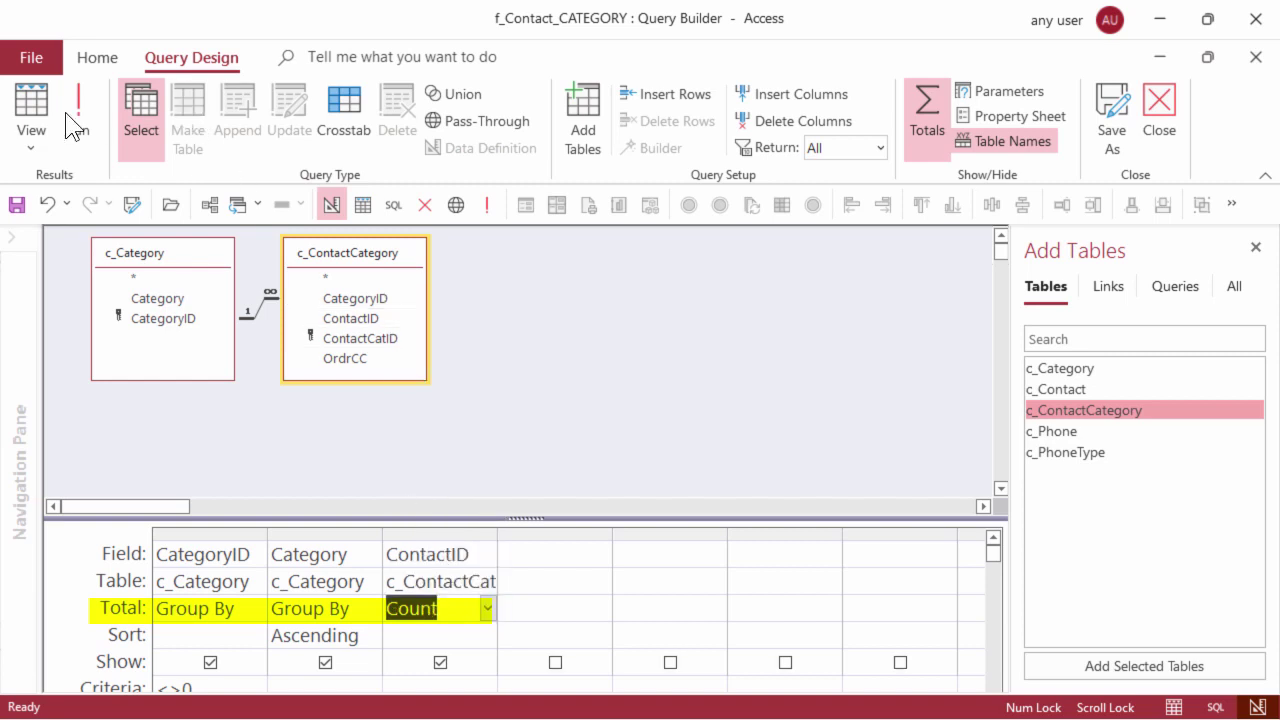
left_click(32, 107)
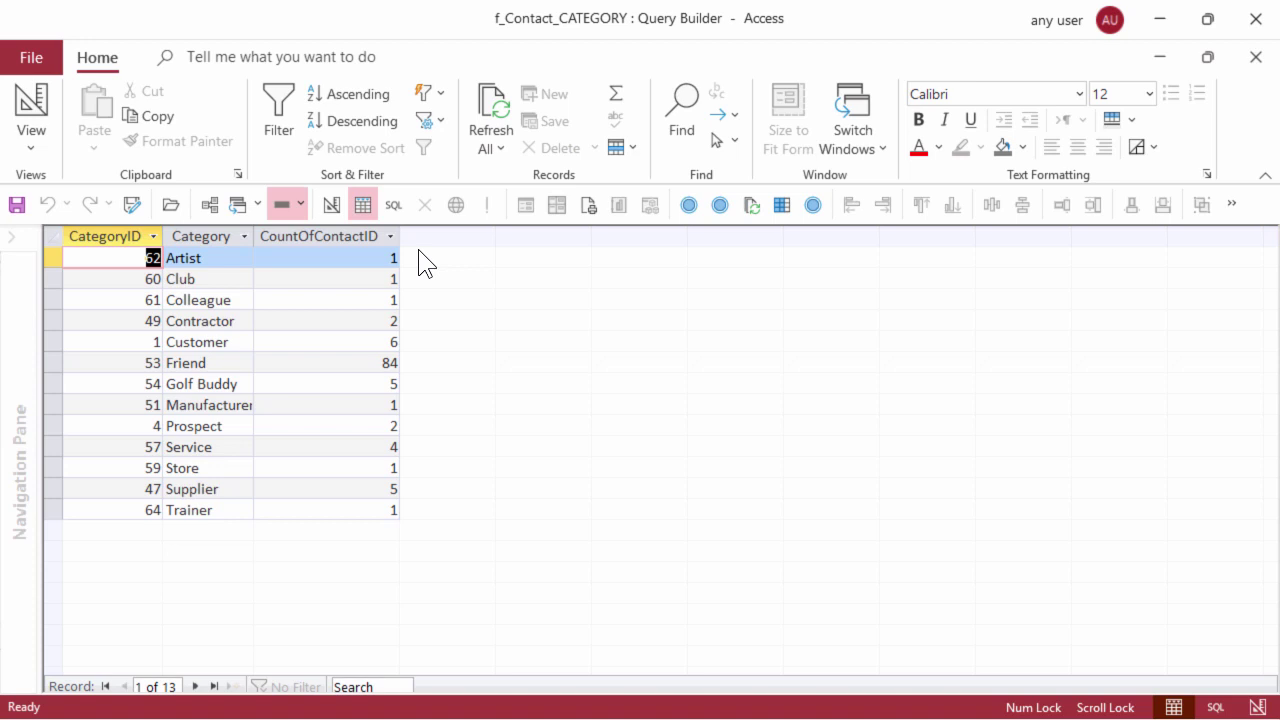
left_click(331, 204)
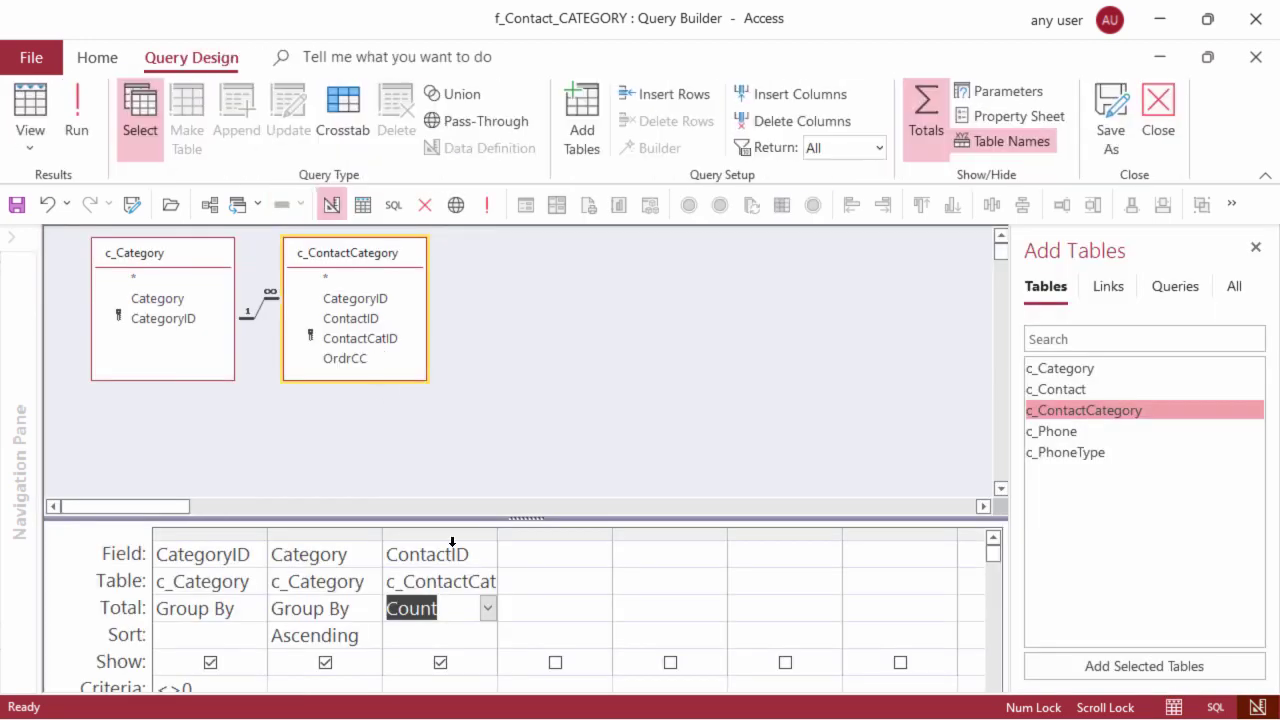
Step: Name the count column '#Contacts:', rerun the query and close the builder
left_click(389, 552)
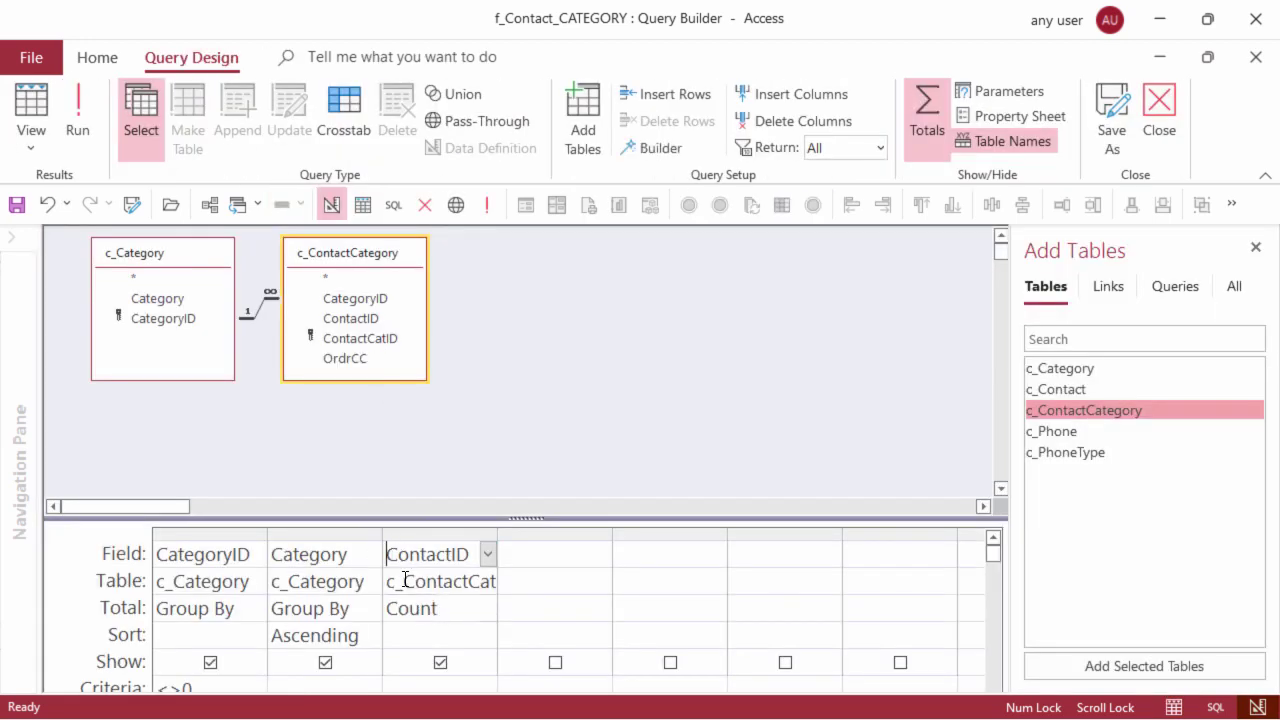
key("shift+F2")
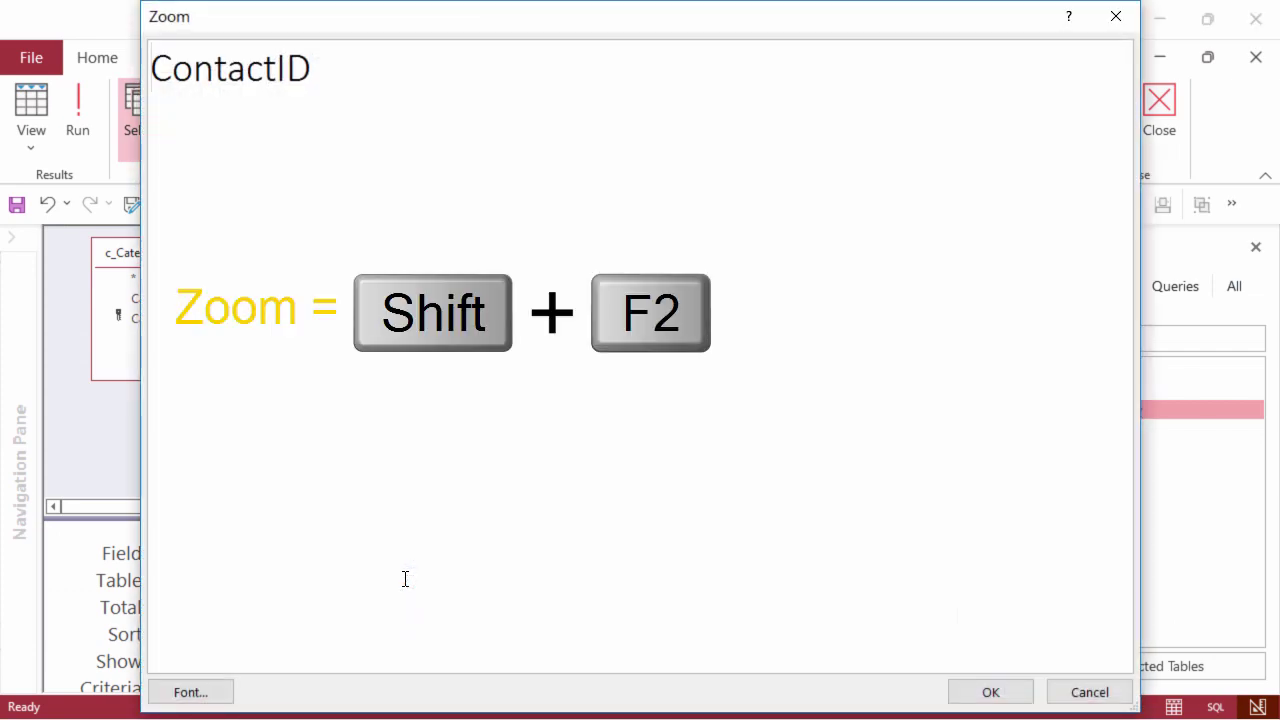
type("#Conta")
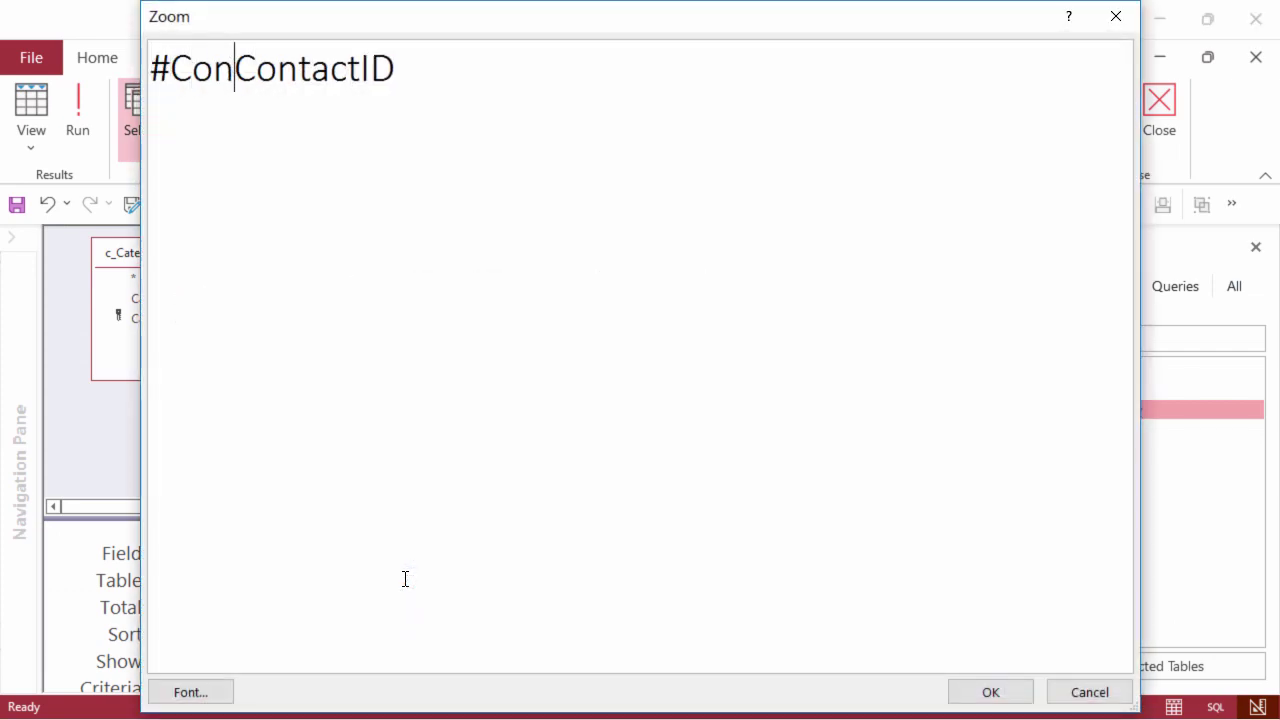
type("cts:")
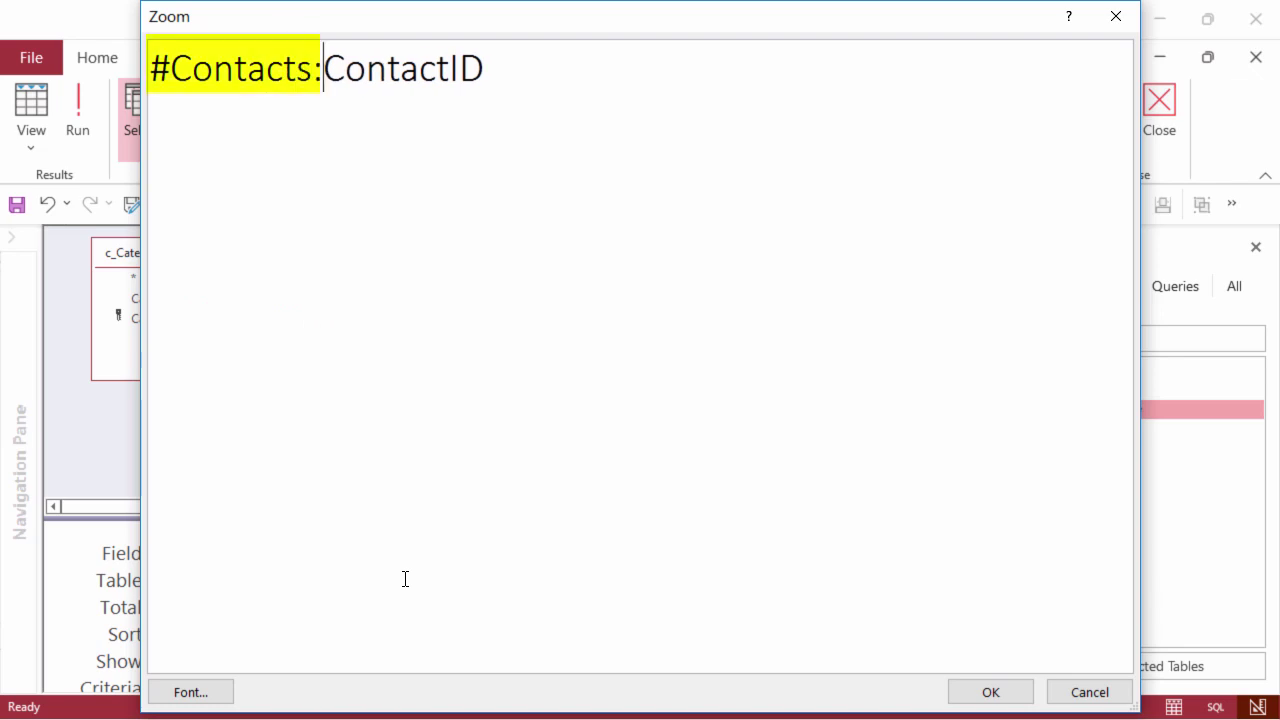
left_click(982, 695)
left_click(30, 100)
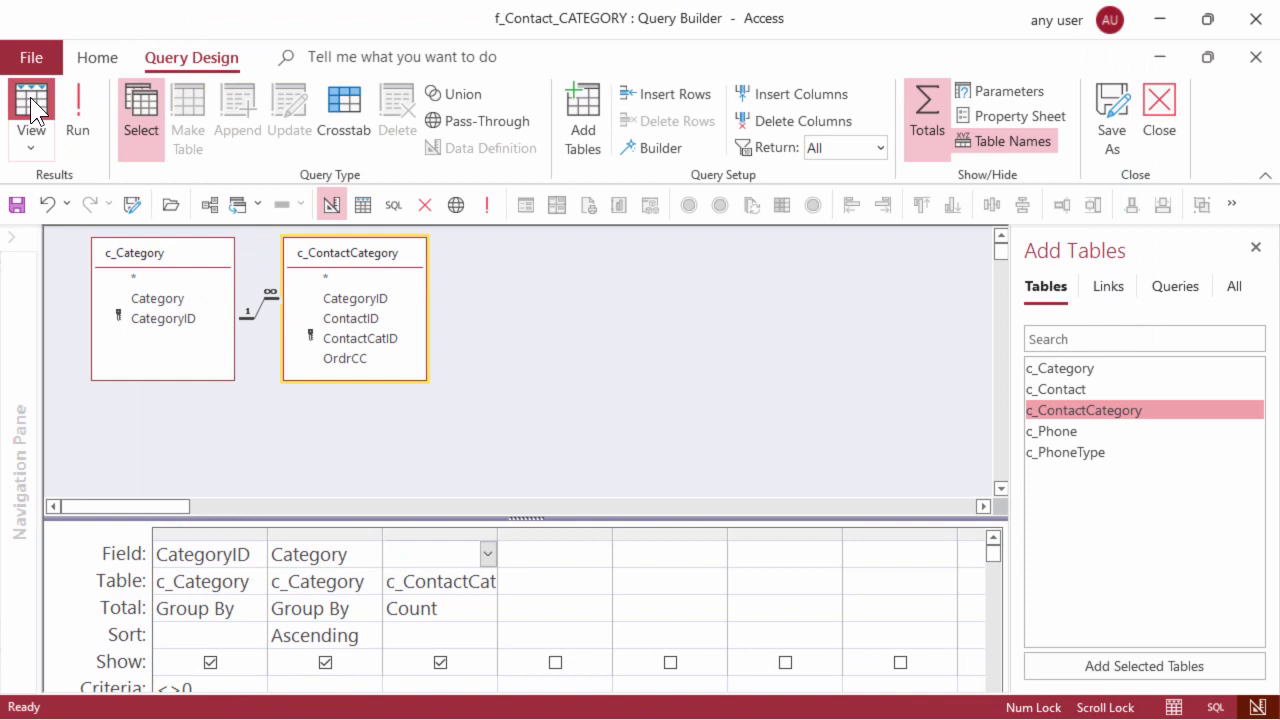
left_click(1256, 57)
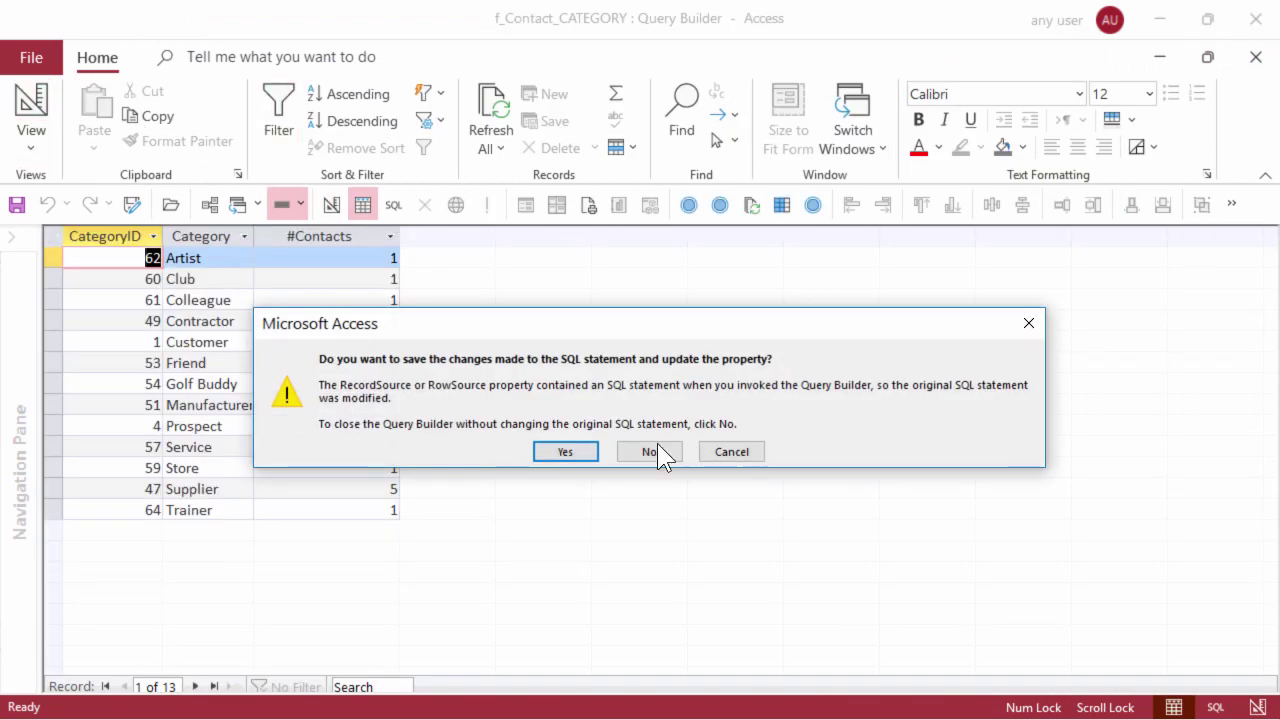
Step: Save the row source, then set Column Count 3, Column Widths 0";2";0.7" and List Width 3.1
left_click(567, 451)
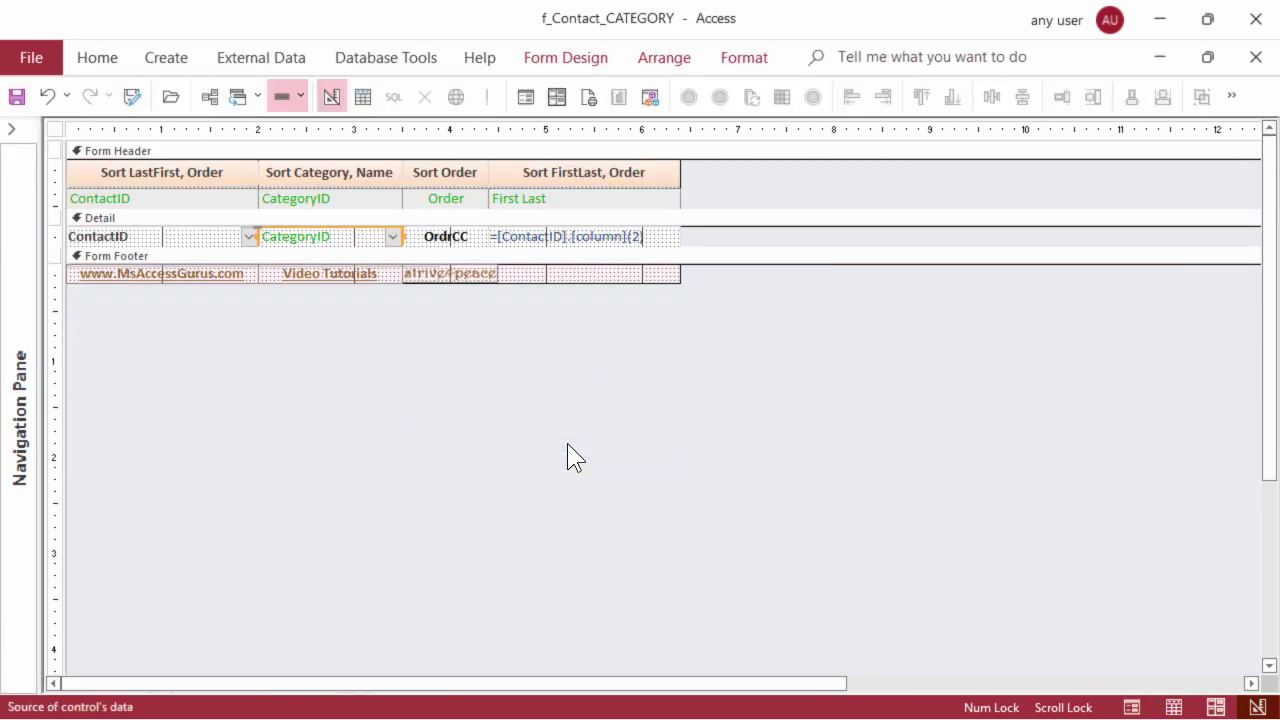
left_click(337, 240)
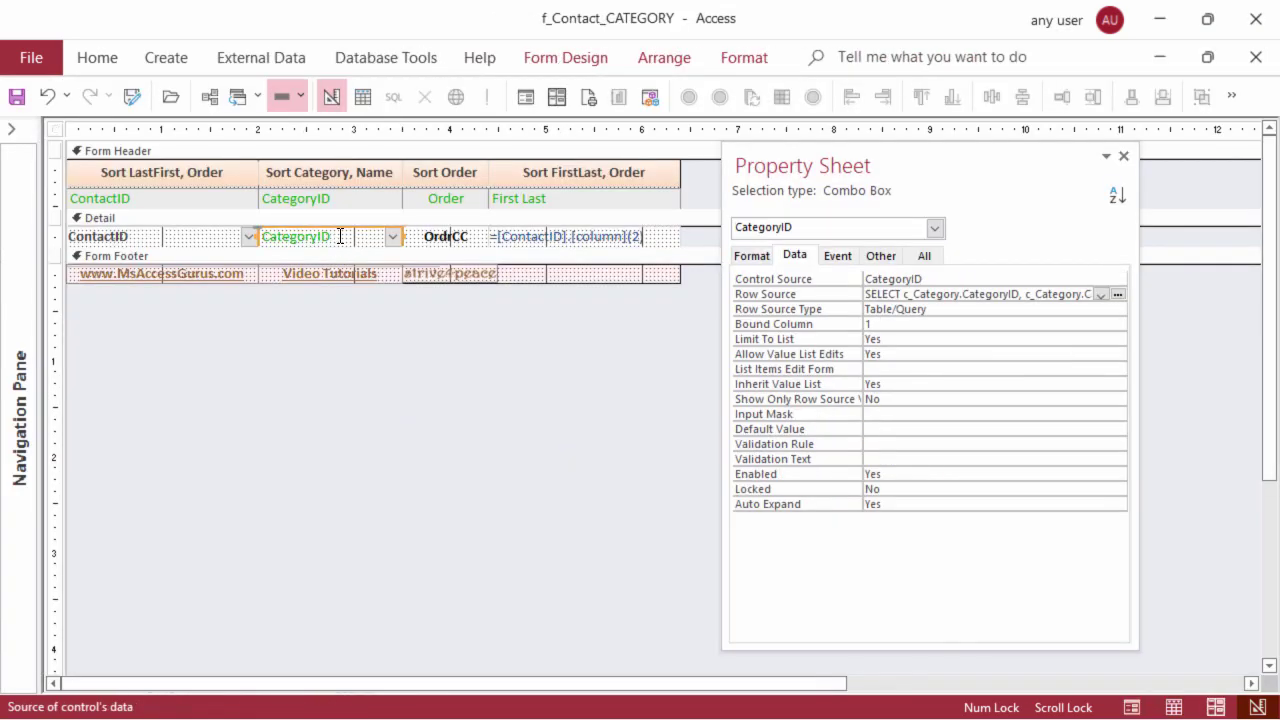
left_click(752, 256)
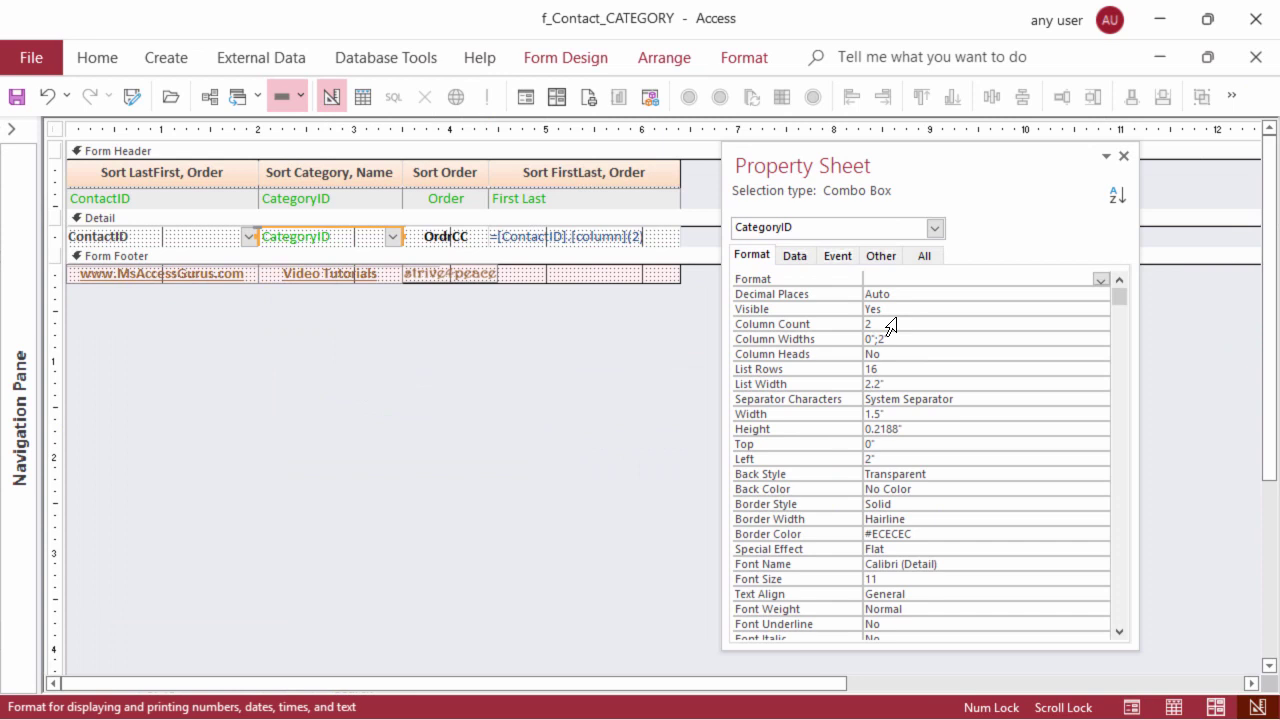
left_click(892, 325)
key("BackSpace")
type("3")
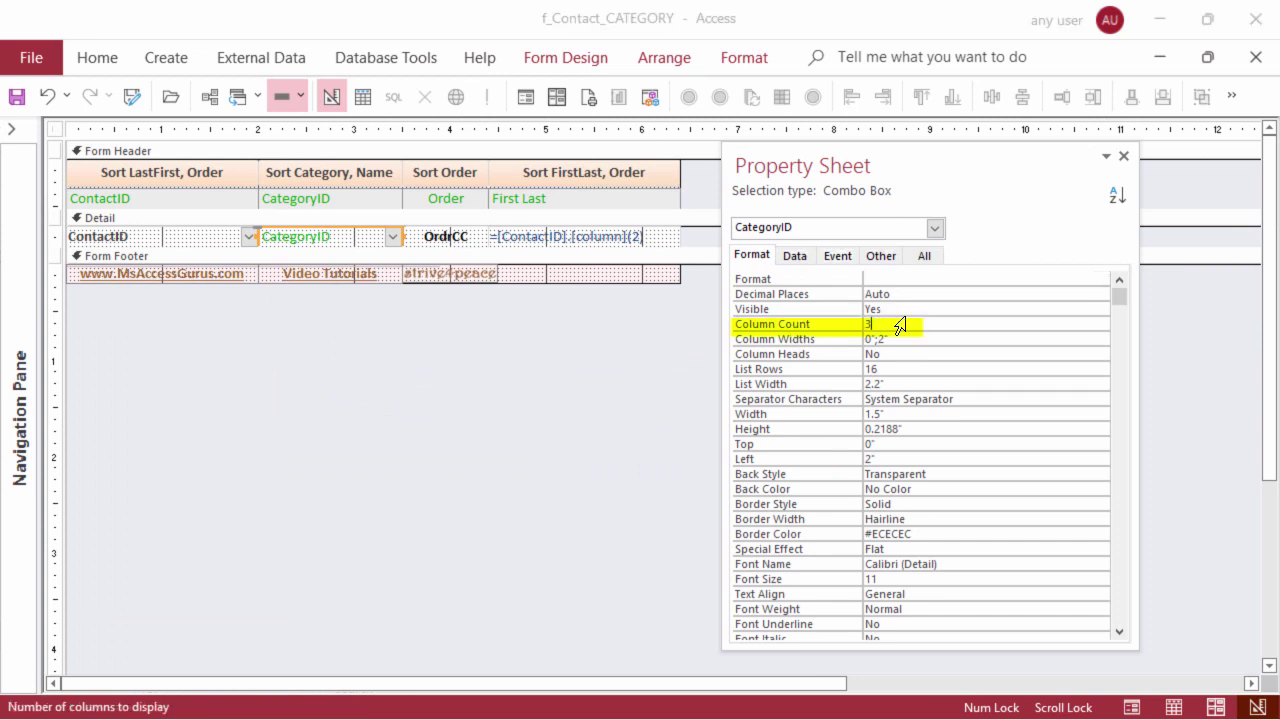
left_click(924, 339)
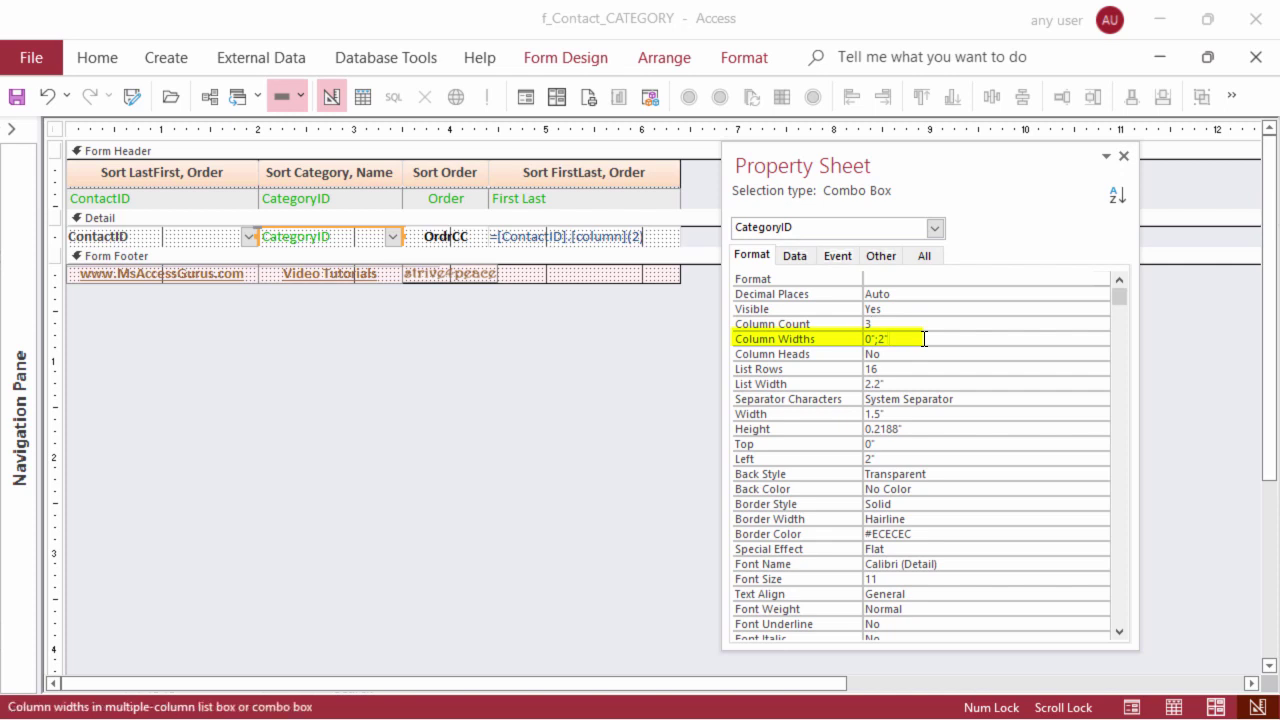
type(";.7")
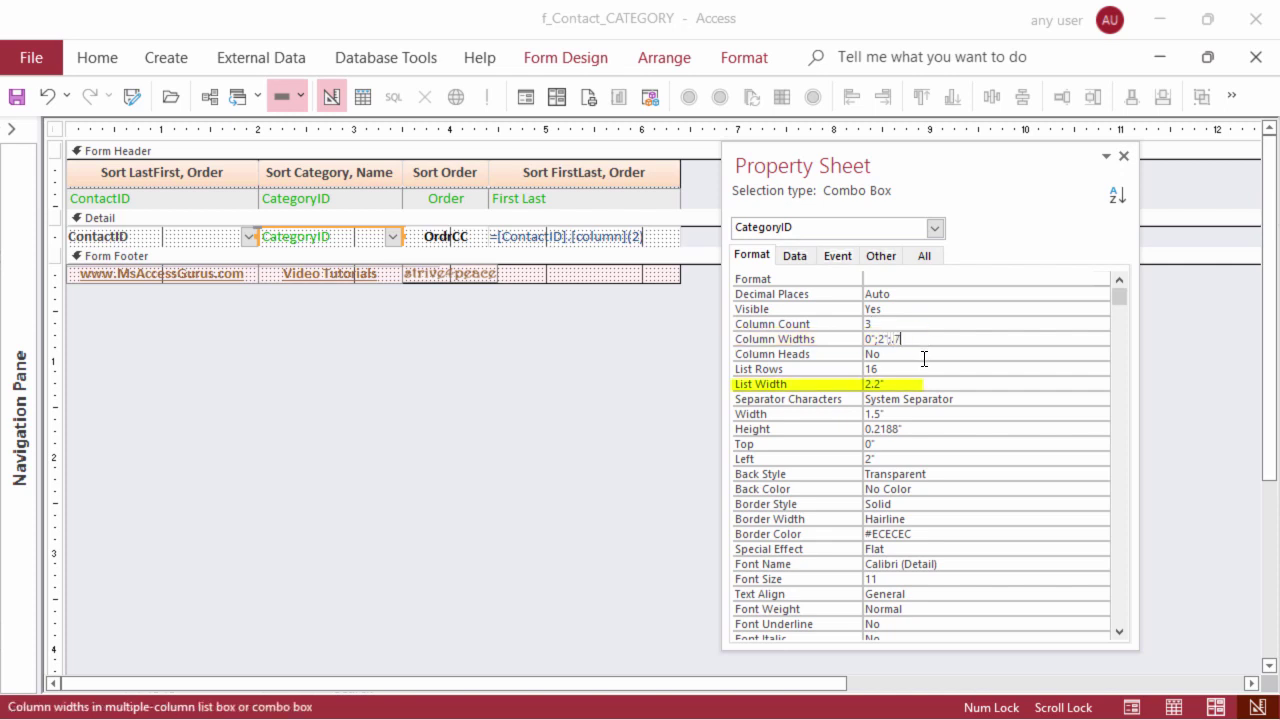
left_click(924, 356)
double_click(905, 382)
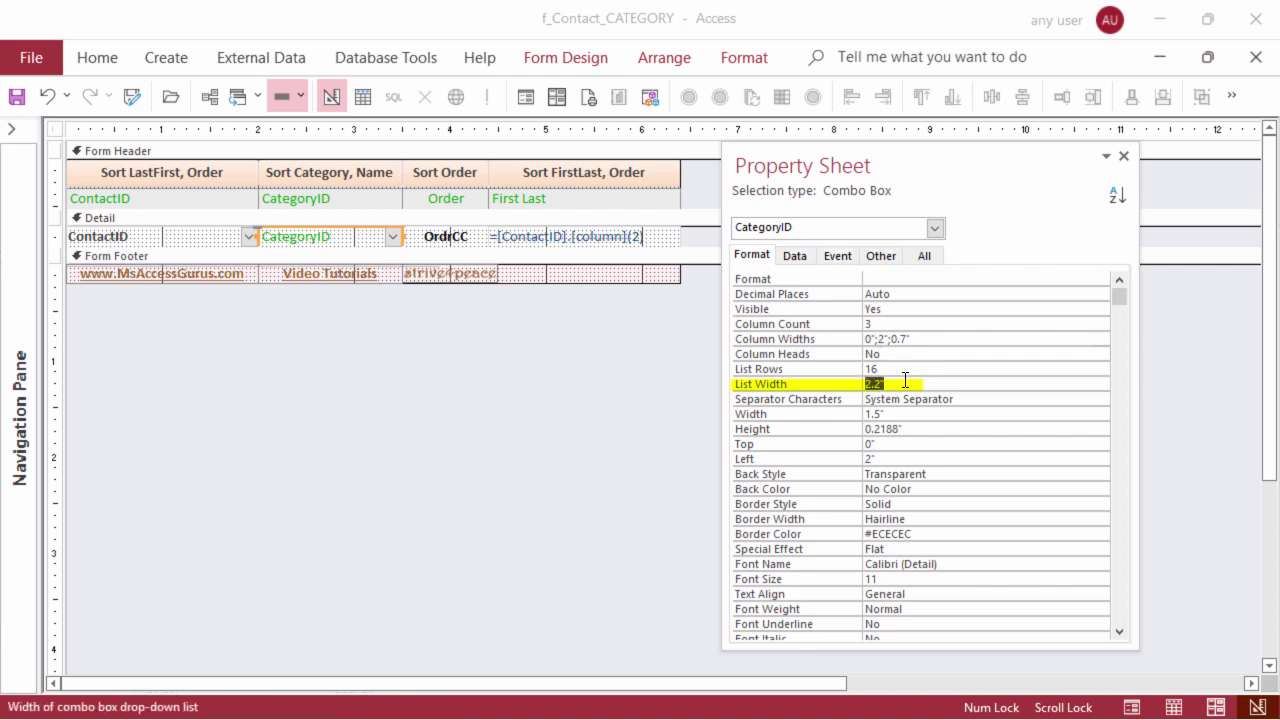
type("3.1")
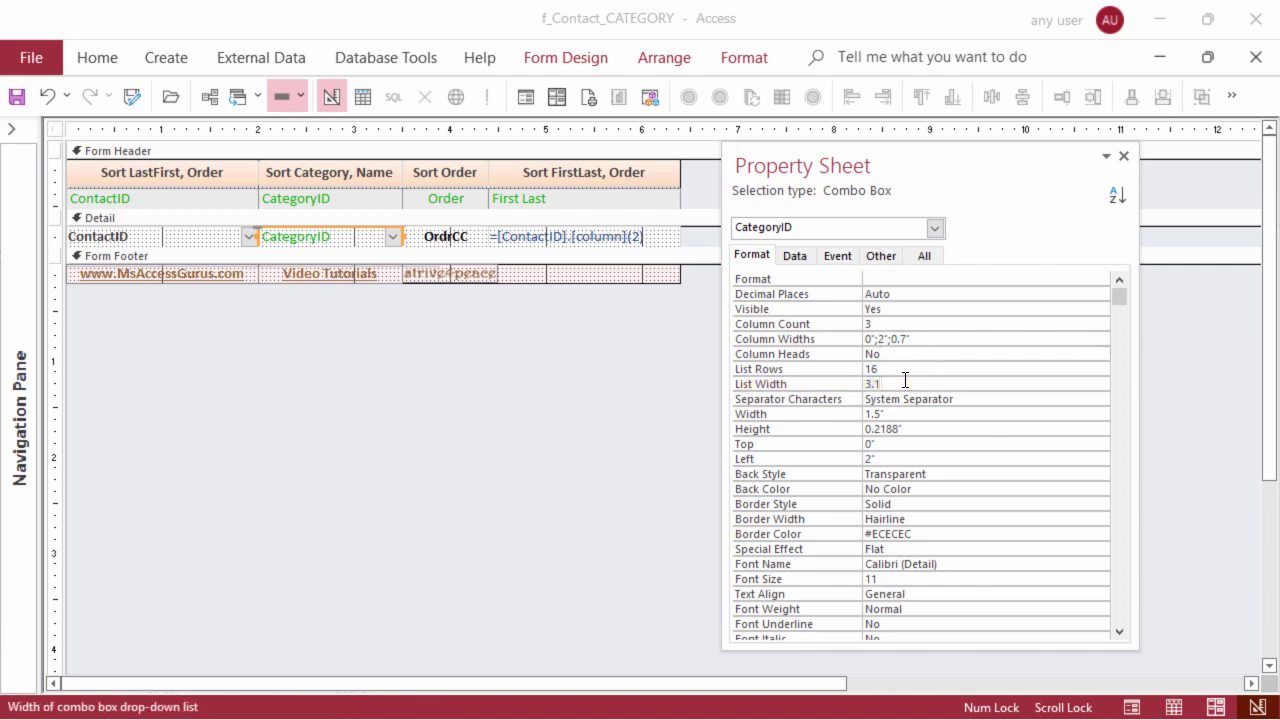
Step: Preview the category drop-down in Form View, then go back to Design View
left_click(523, 95)
left_click(388, 178)
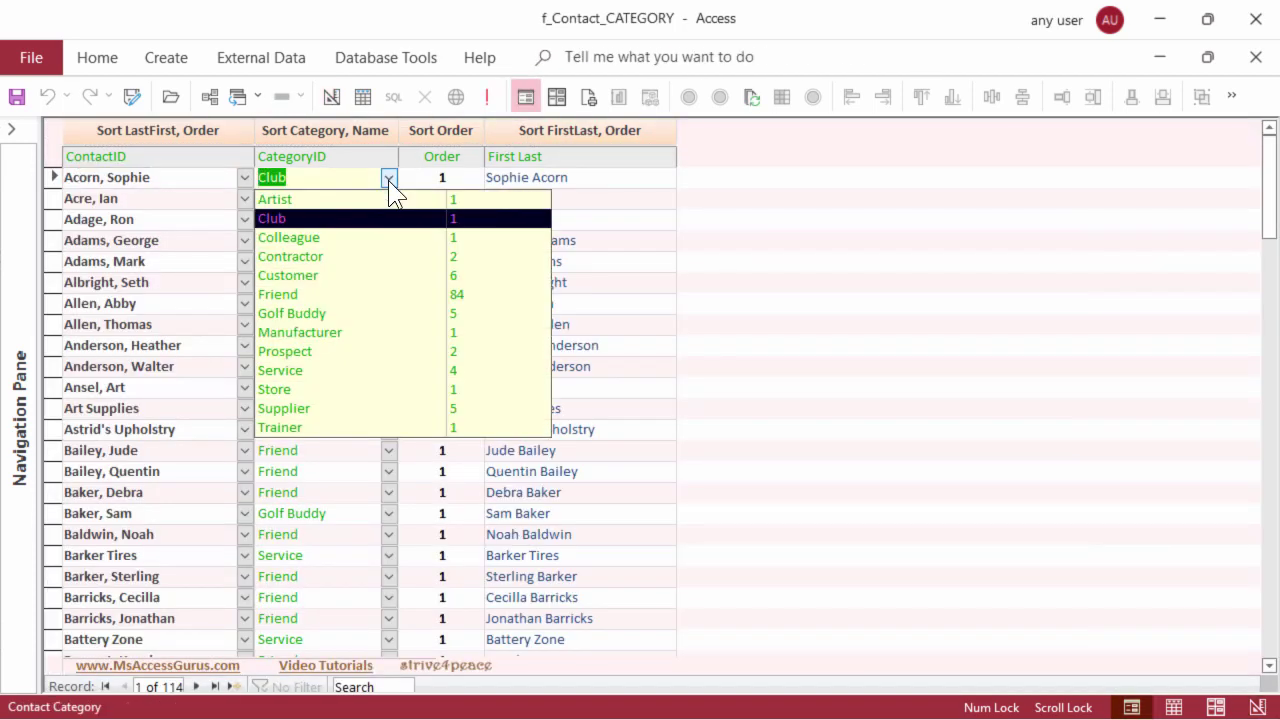
left_click(332, 98)
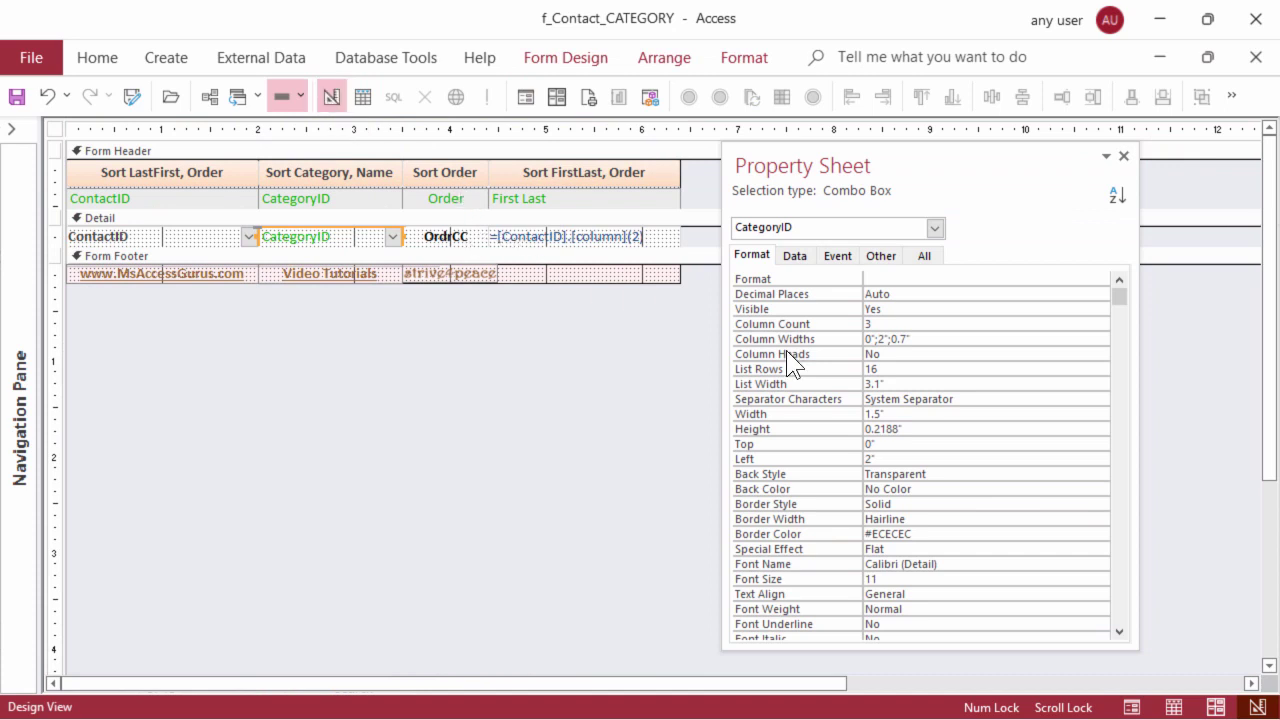
Step: Turn on Column Heads, set the count column to 0.5" and List Width to 2.7", then preview
double_click(786, 352)
left_click_drag(898, 339, 971, 338)
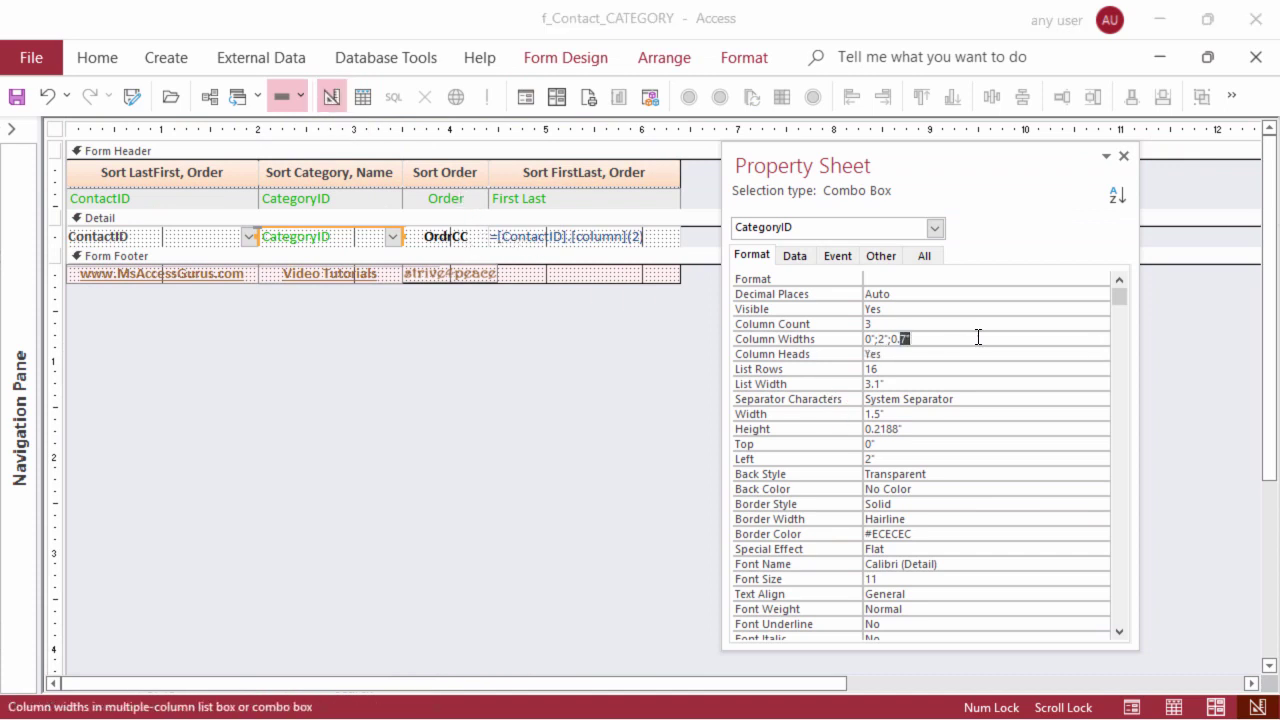
type("5")
key("Tab")
key("Tab")
key("Tab")
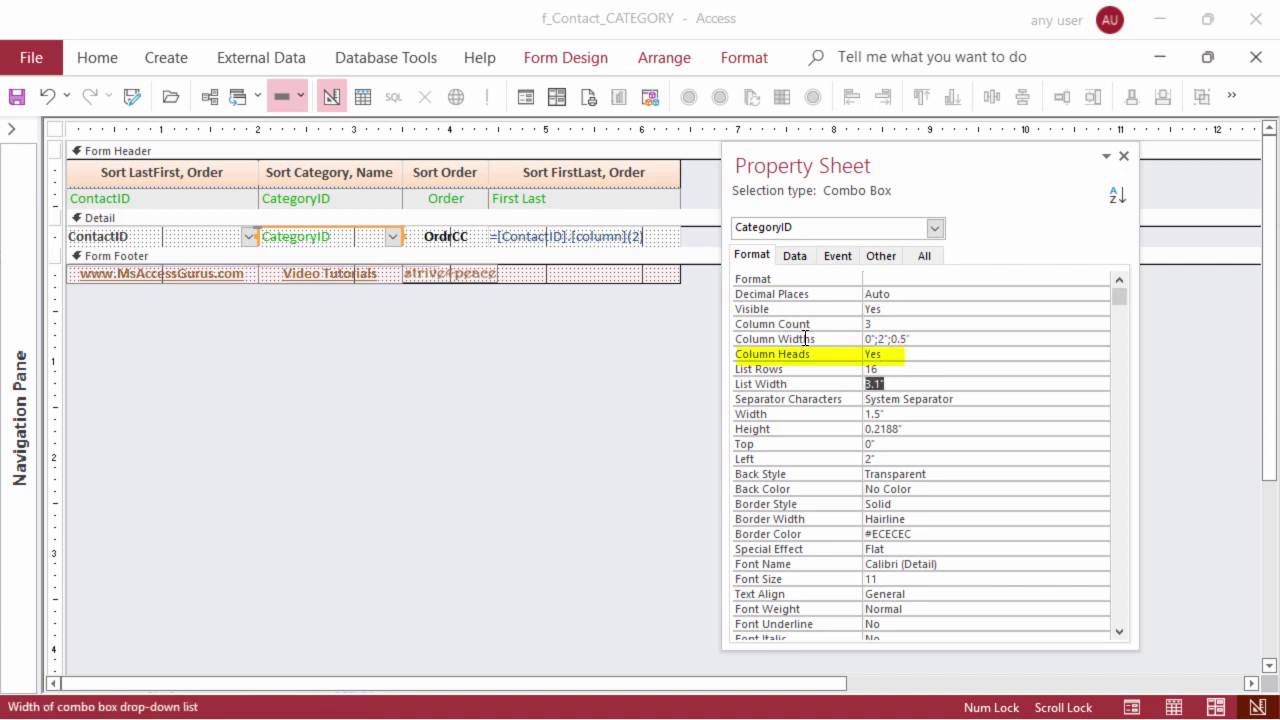
type("2")
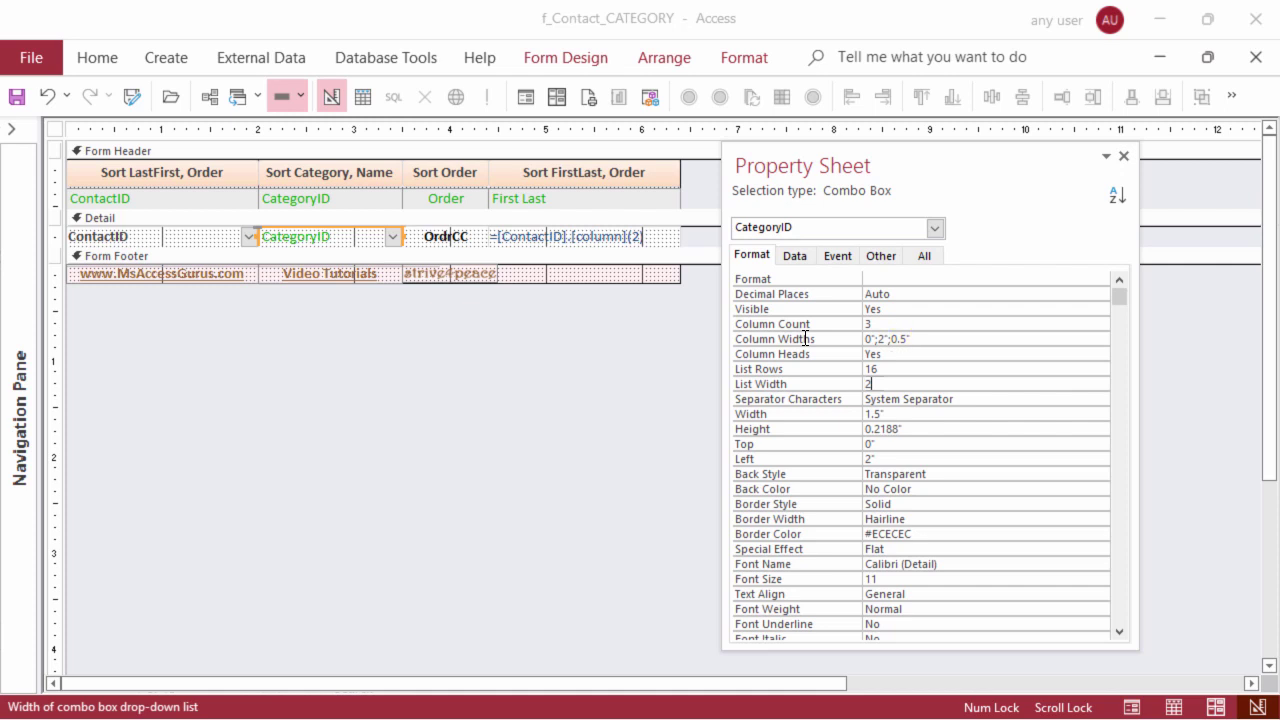
type(".7")
key("Return")
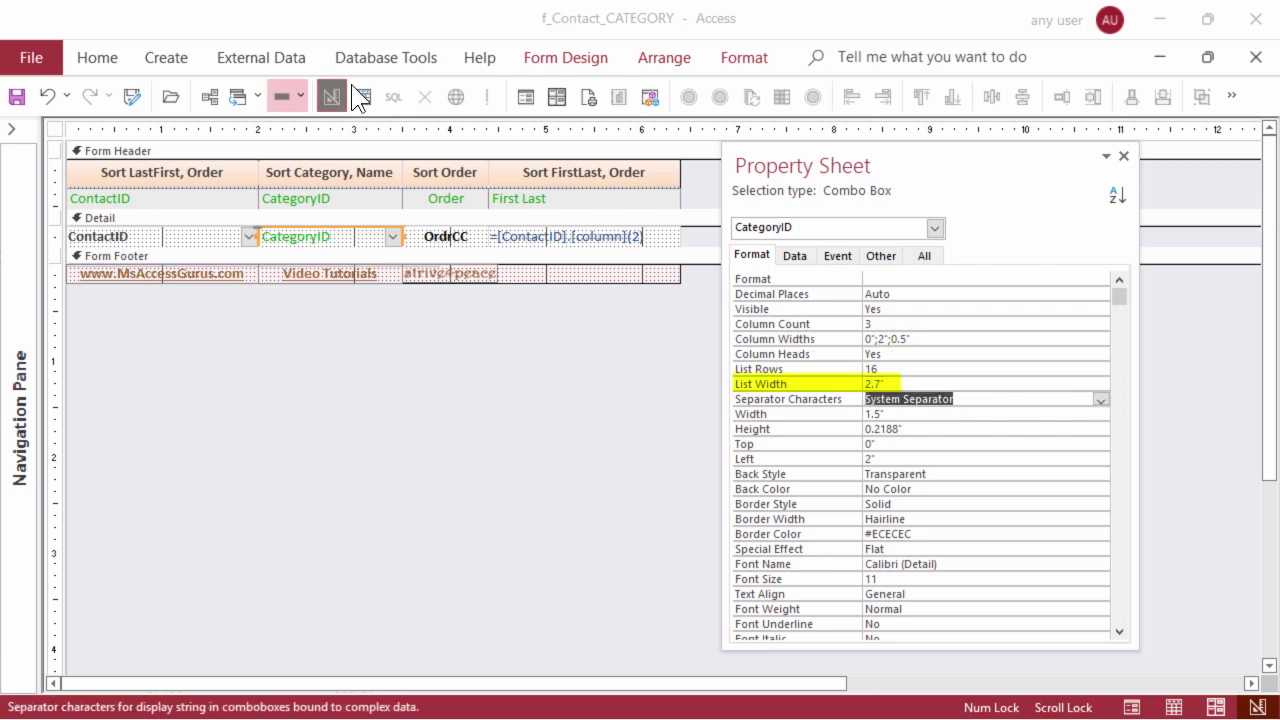
left_click(524, 98)
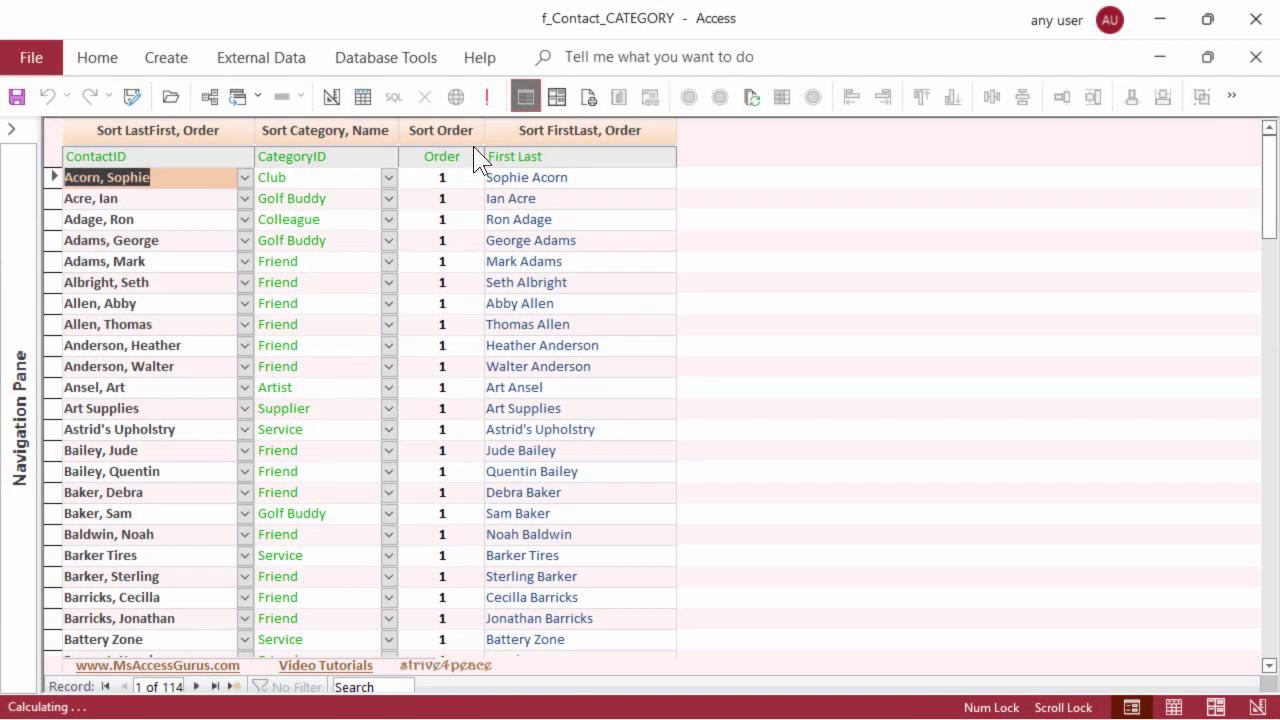
left_click(386, 176)
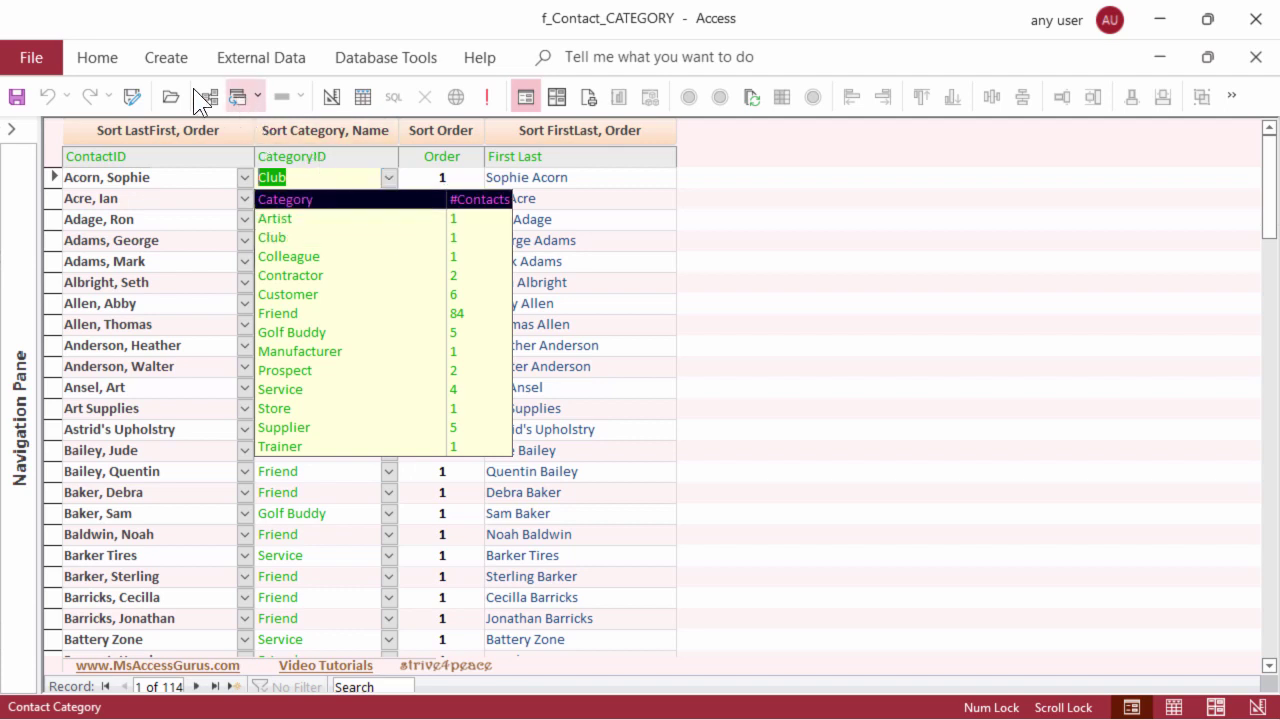
left_click(337, 95)
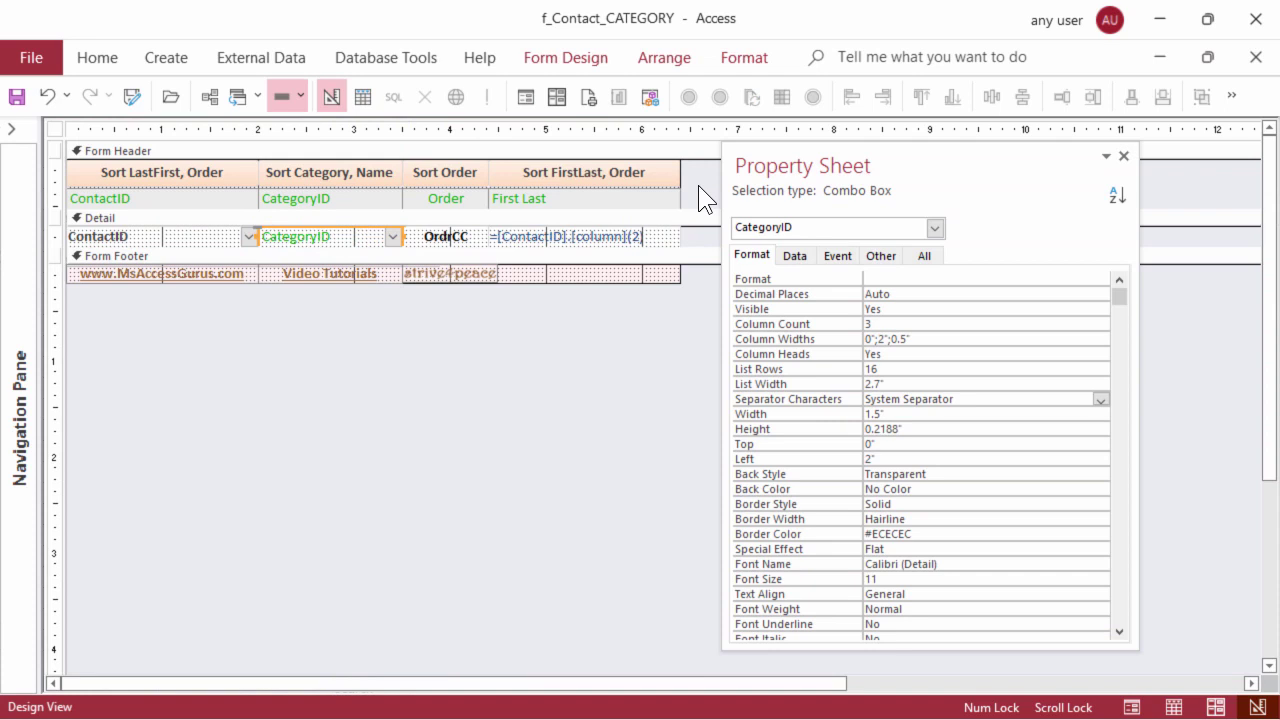
Step: Move the Sort FirstLast label and text box to a Left position of 5.4"
left_click(698, 185)
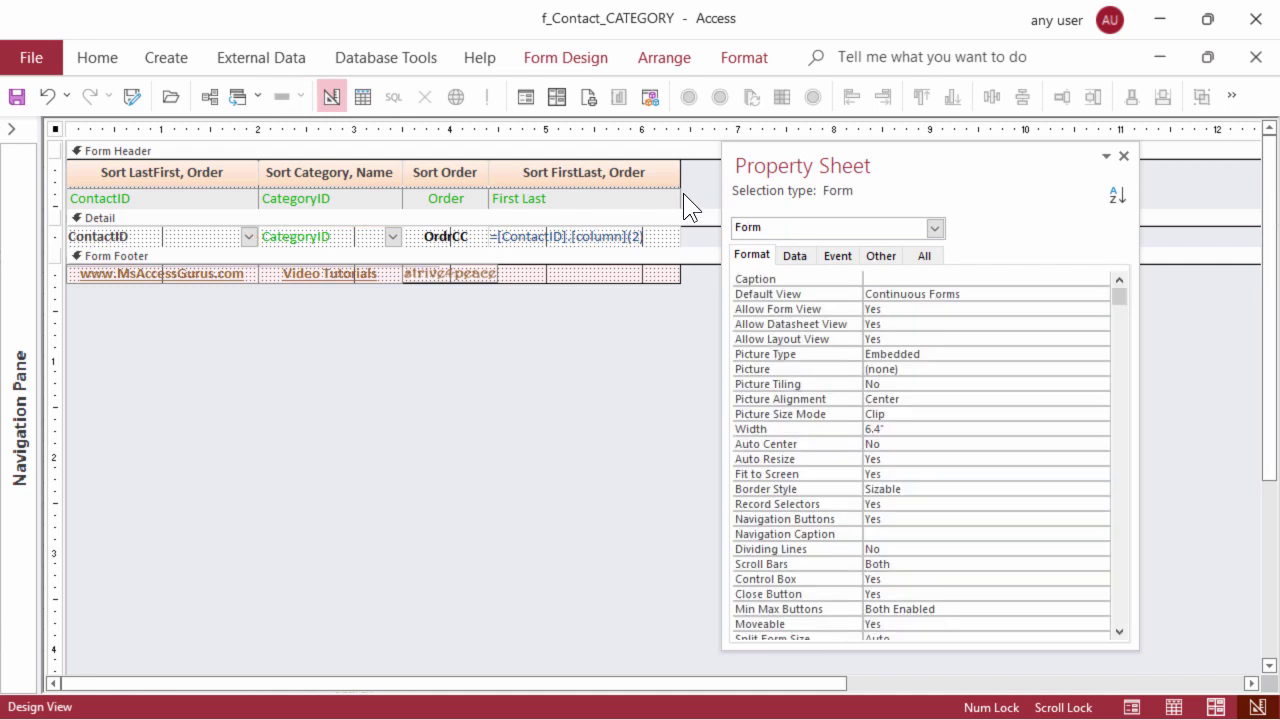
left_click_drag(697, 238, 519, 164)
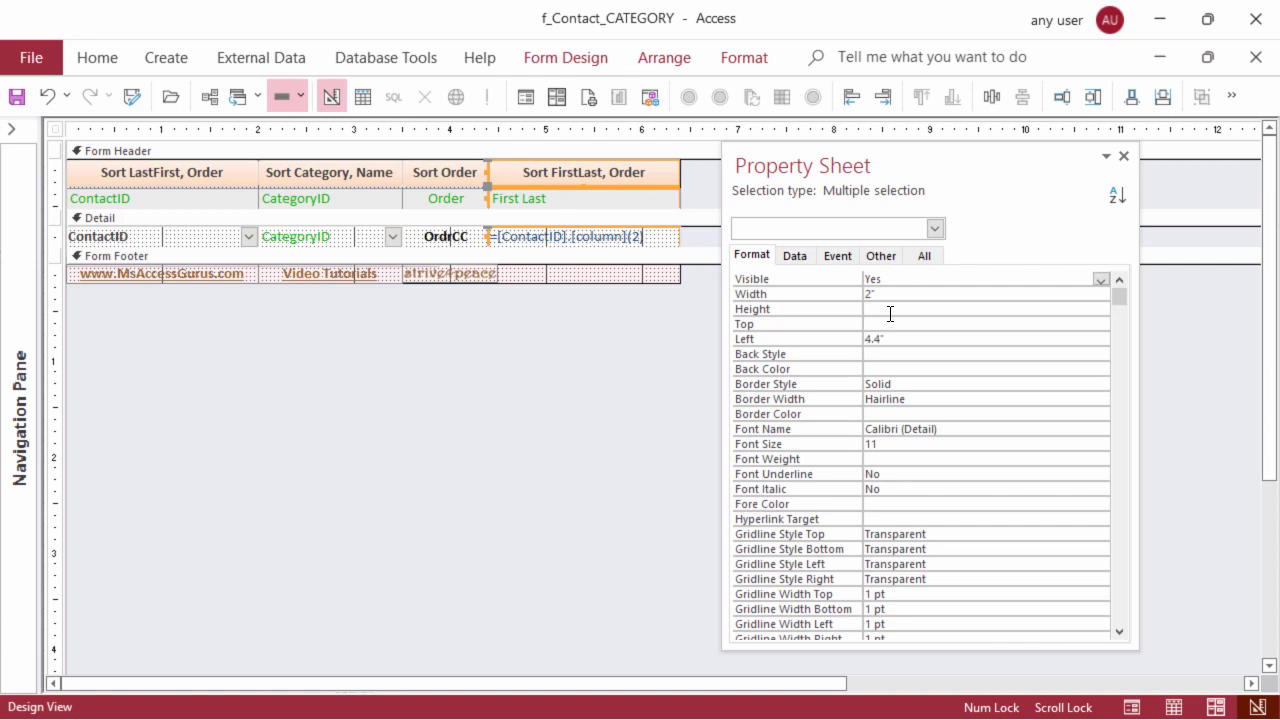
left_click(896, 339)
left_click(838, 340)
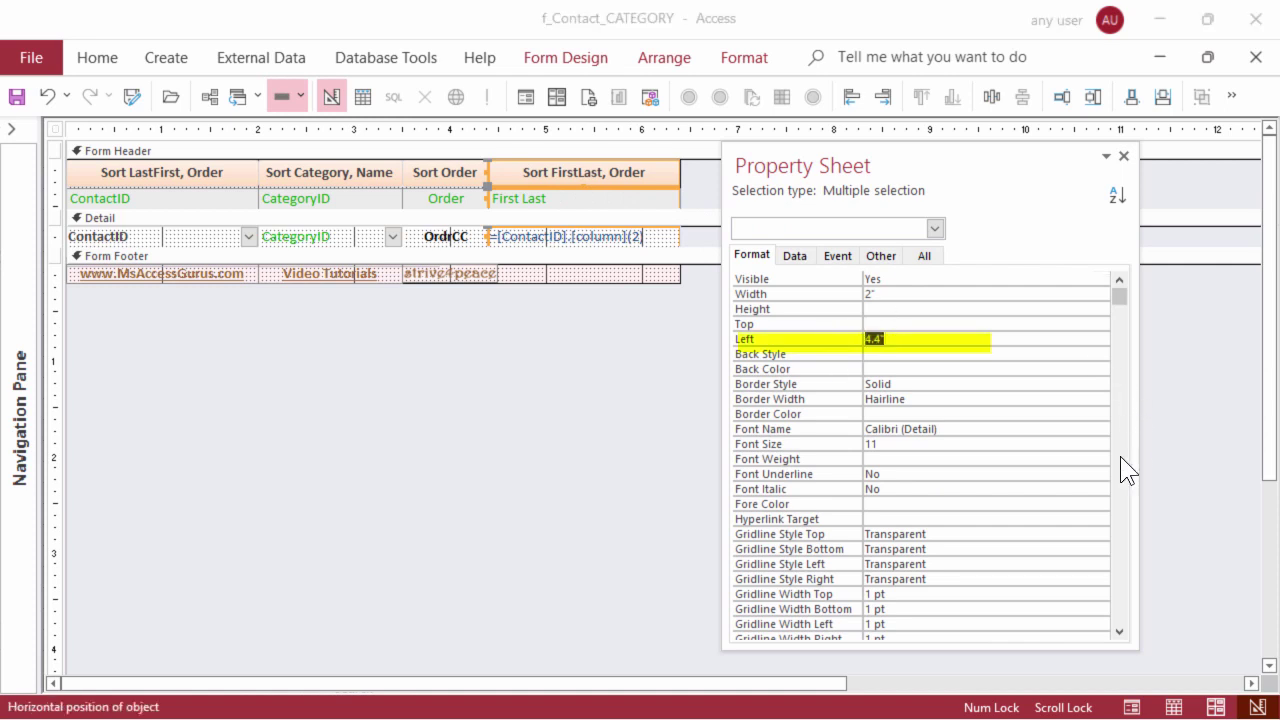
type("5.4")
key("Return")
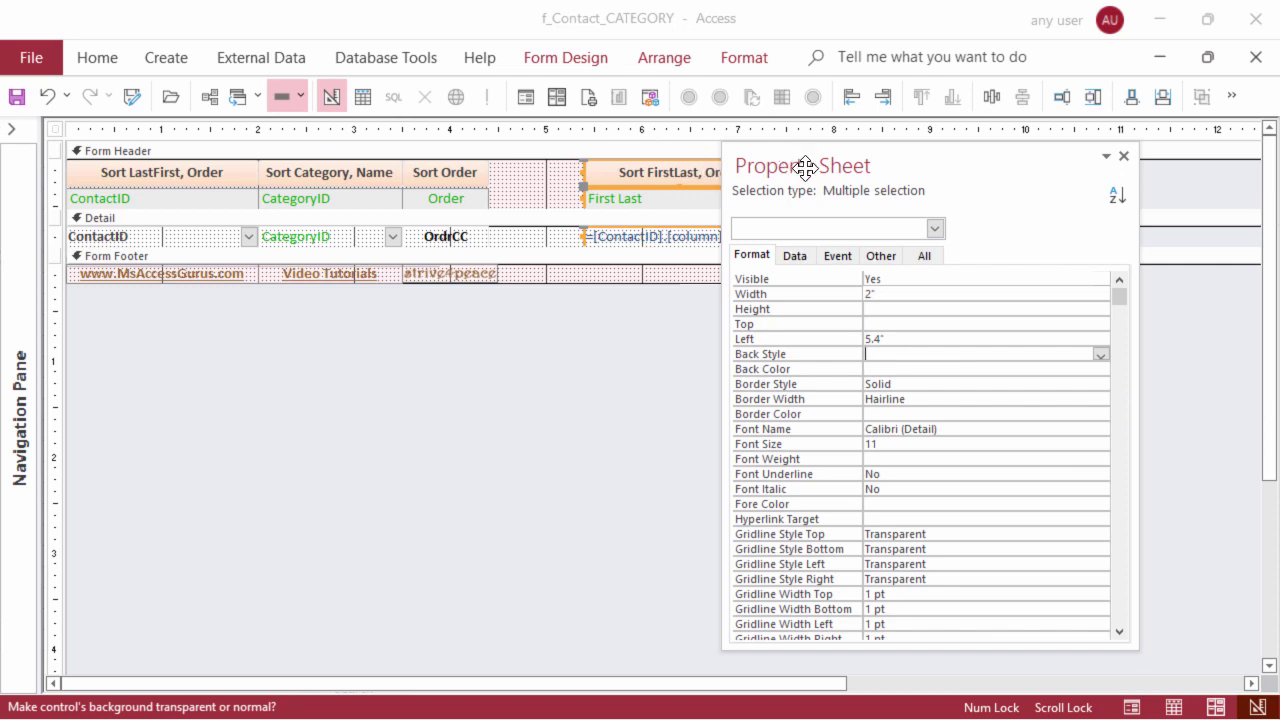
Step: Shift the Sort Order column one cell right with the Arrange tools
left_click_drag(808, 166, 895, 178)
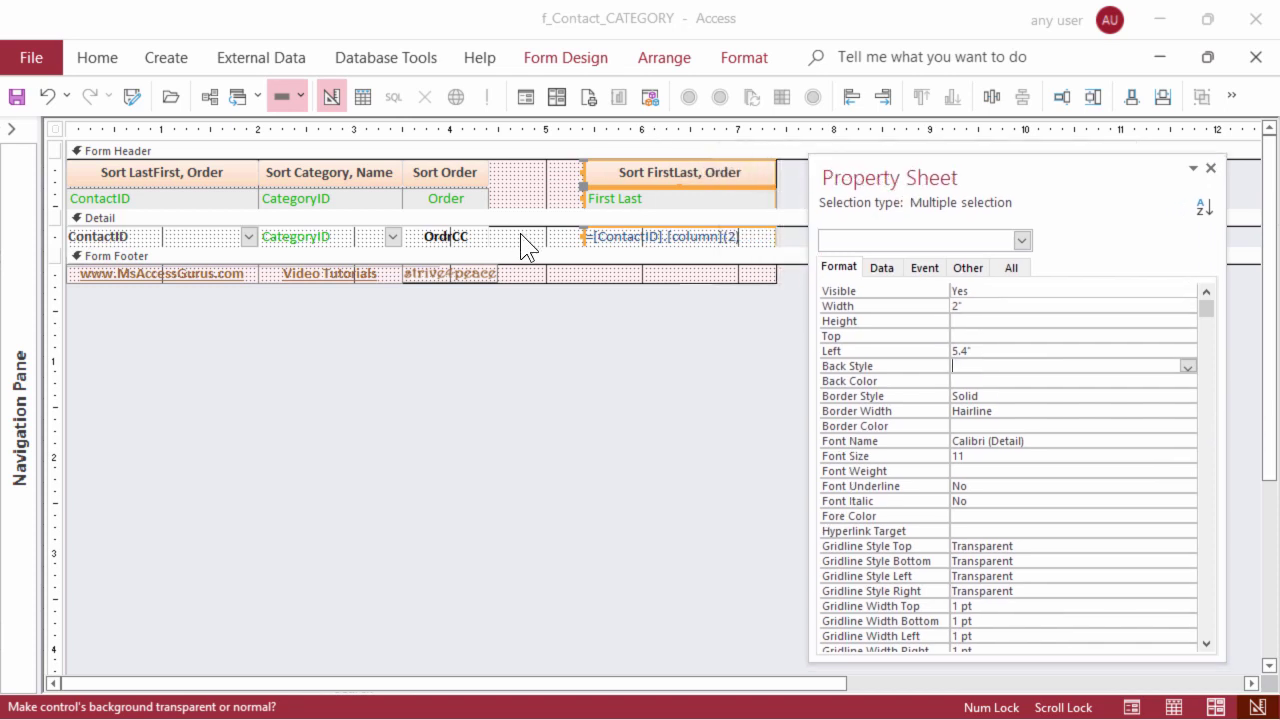
left_click_drag(520, 233, 442, 162)
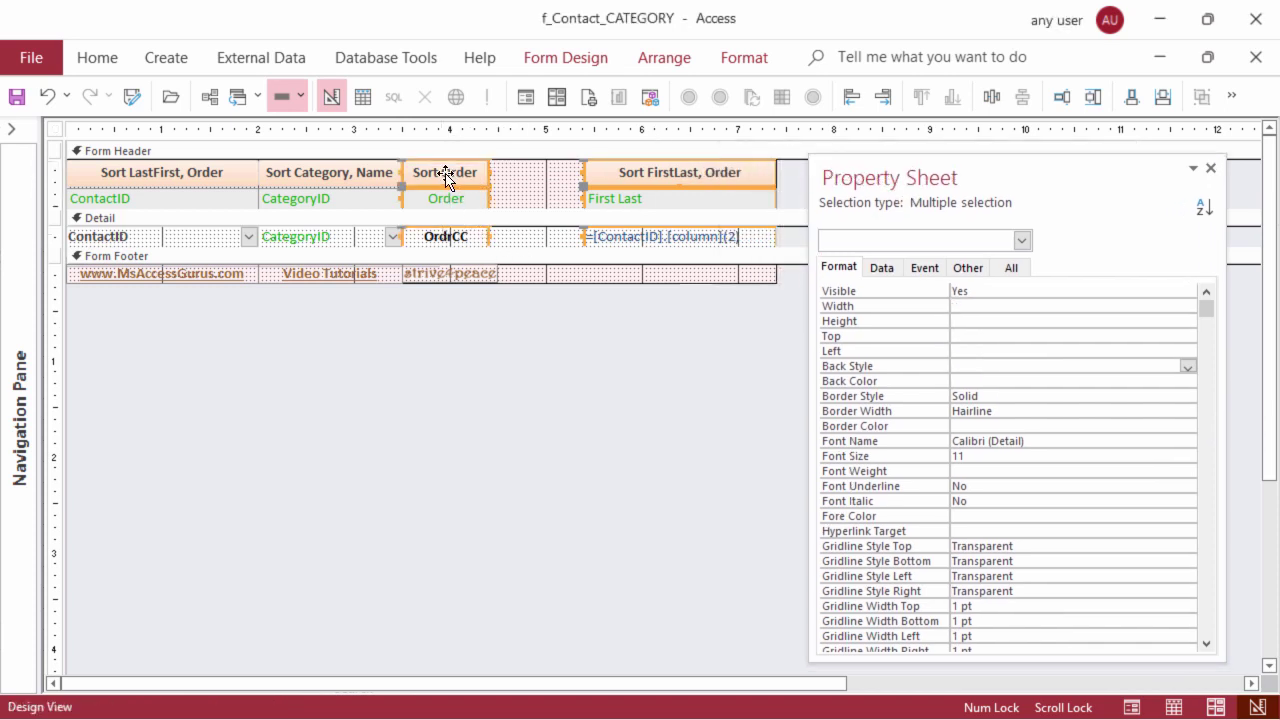
left_click(884, 100)
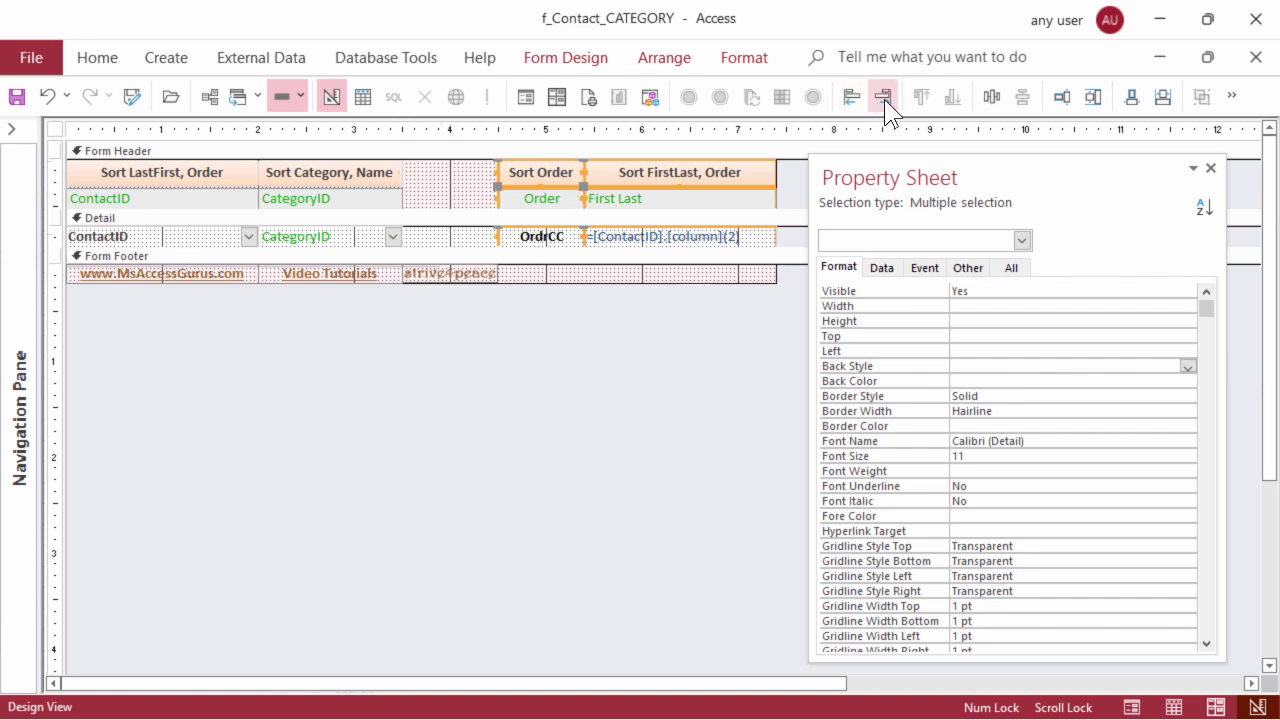
left_click(441, 189)
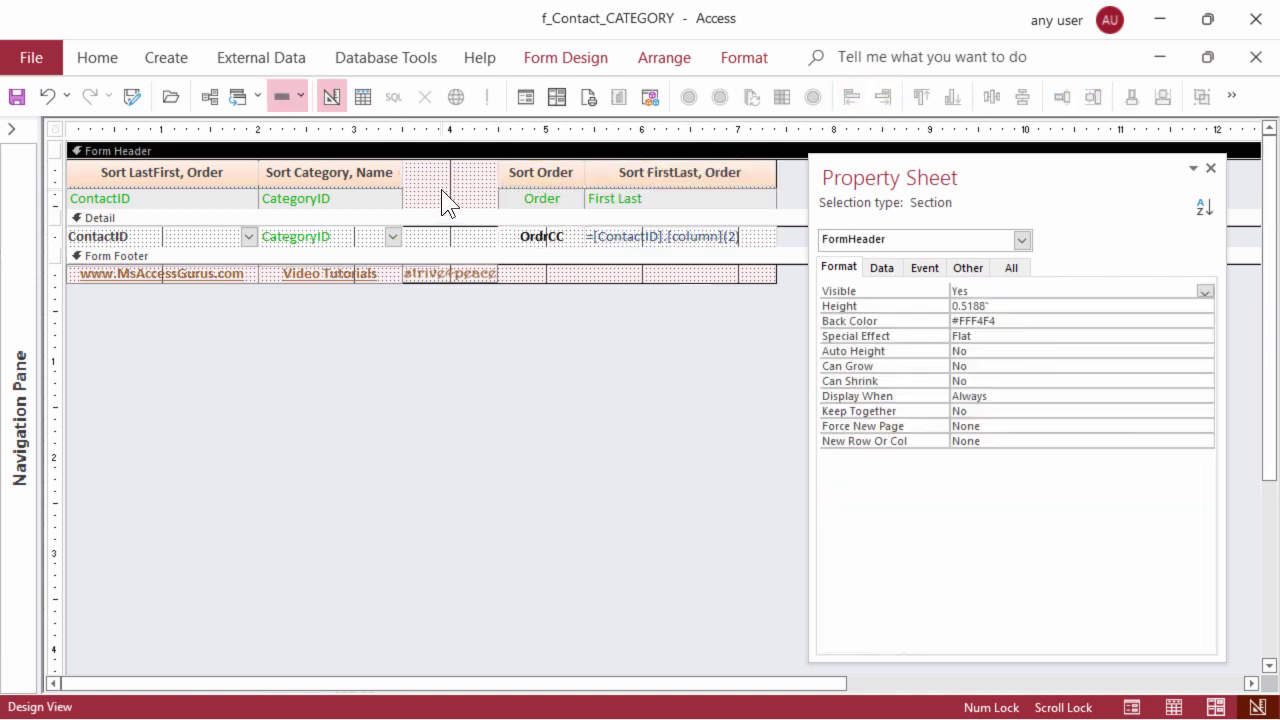
Step: Copy the Sort FirstLast, Order label and its text box, then paste duplicates
left_click(658, 236)
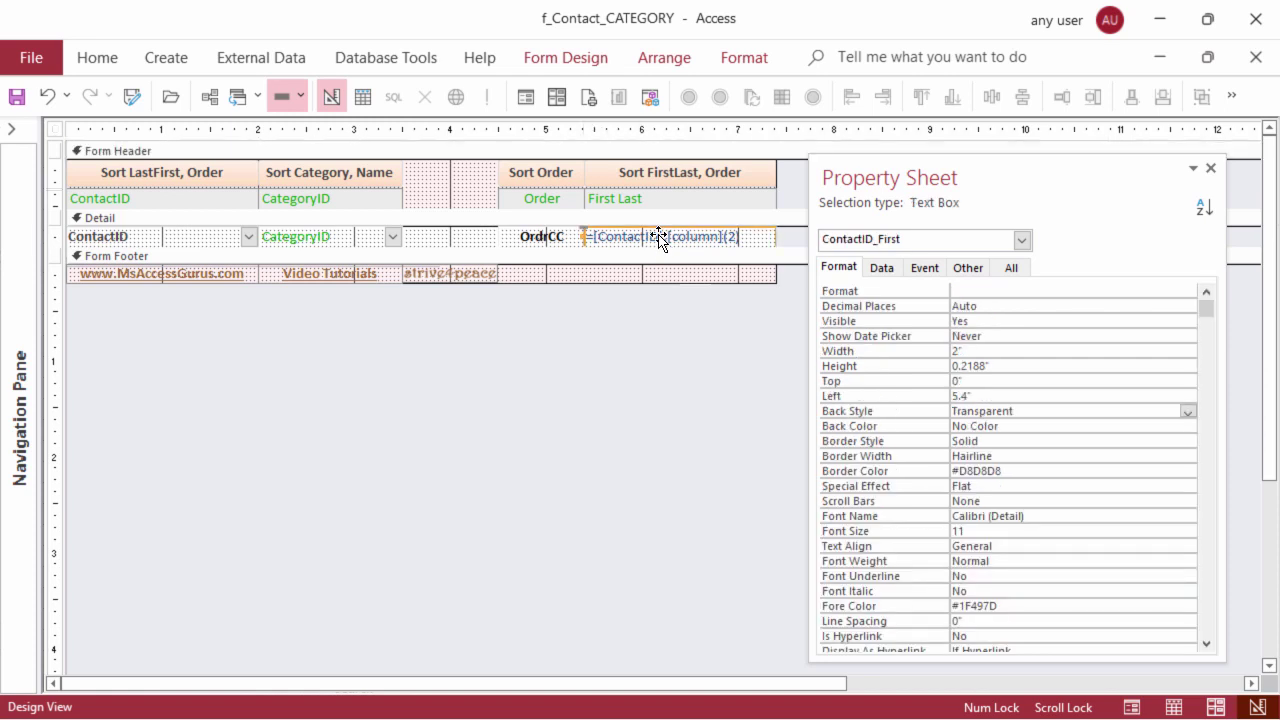
left_click(667, 164, "shift")
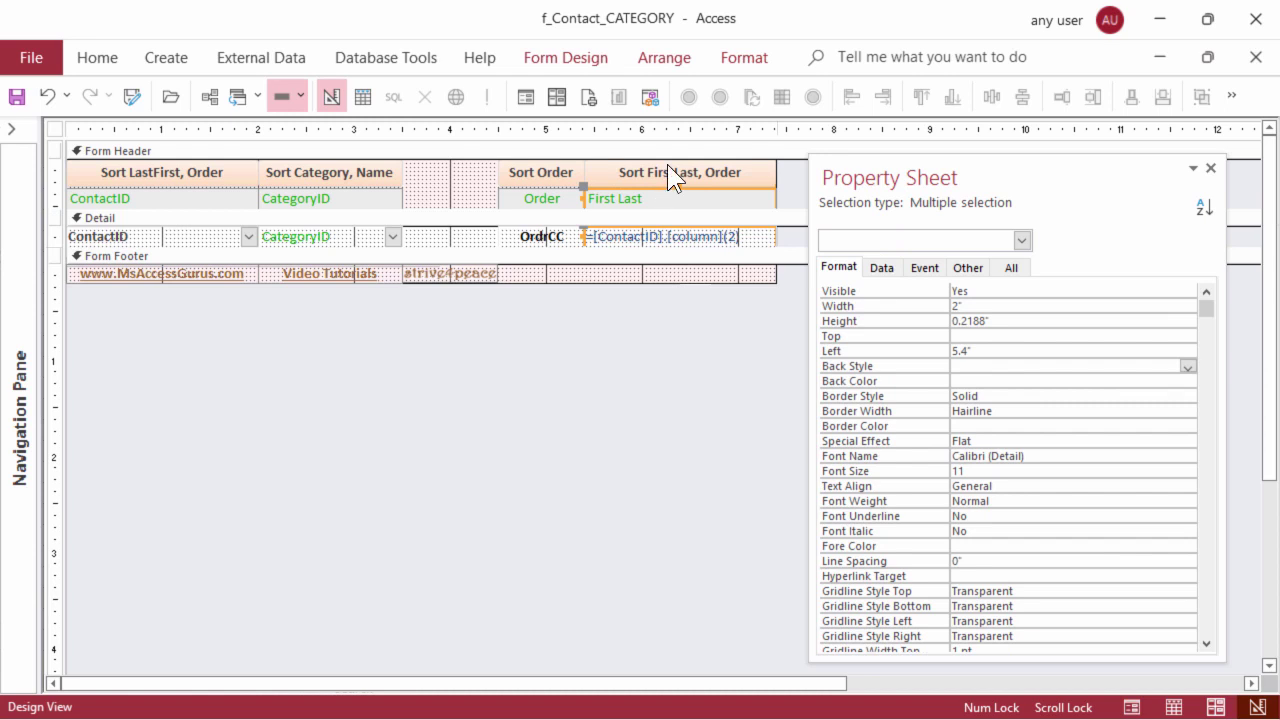
key("ctrl+c")
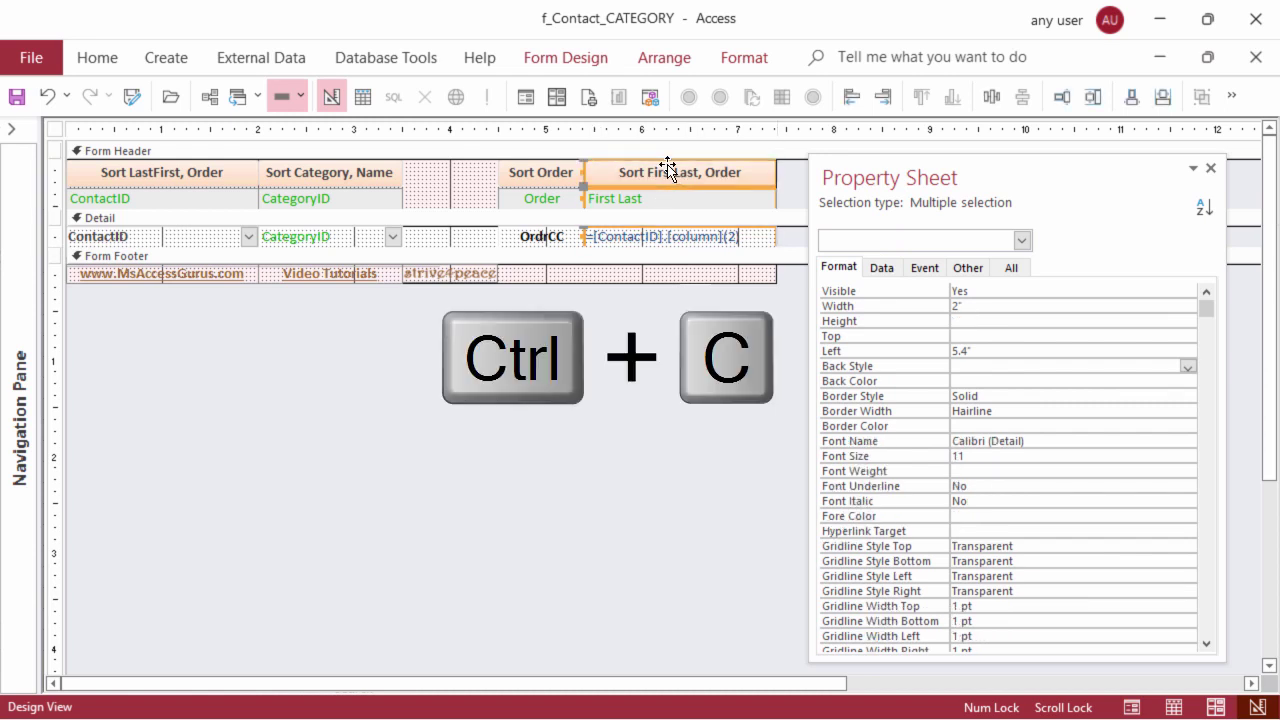
key("ctrl+v")
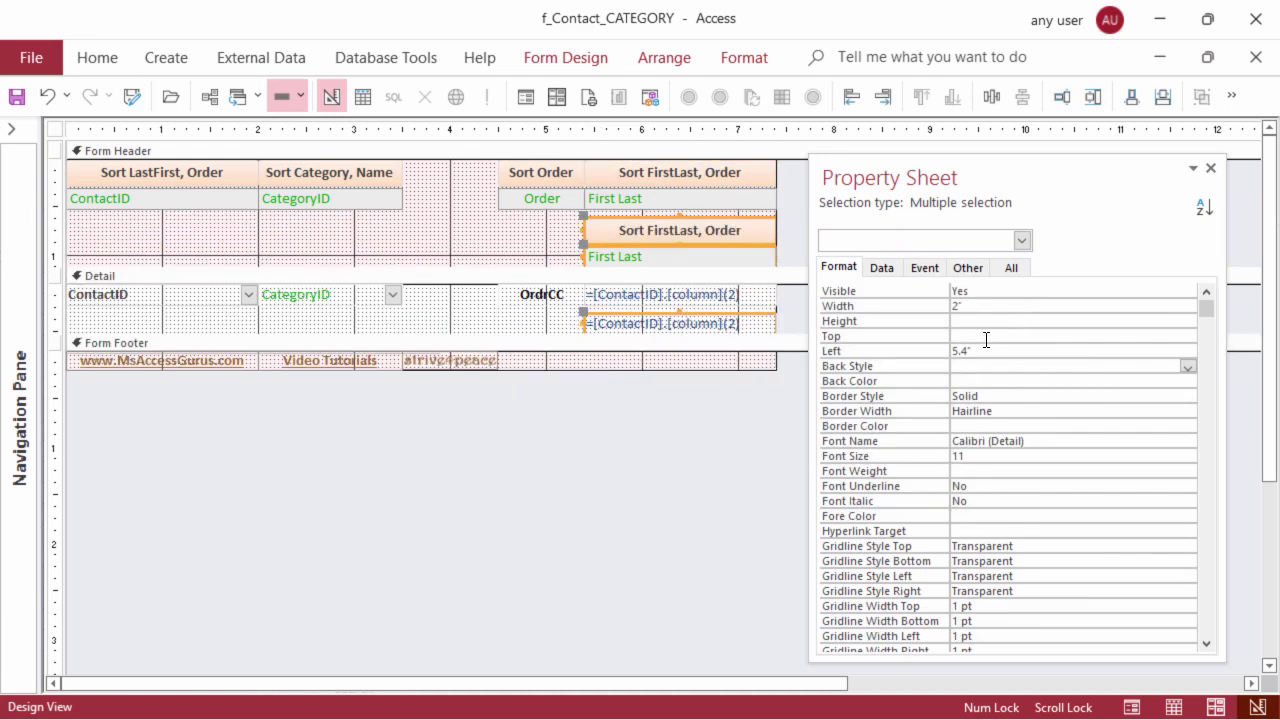
Step: Set the width of the pasted label and text box copies to 1"
left_click(940, 301)
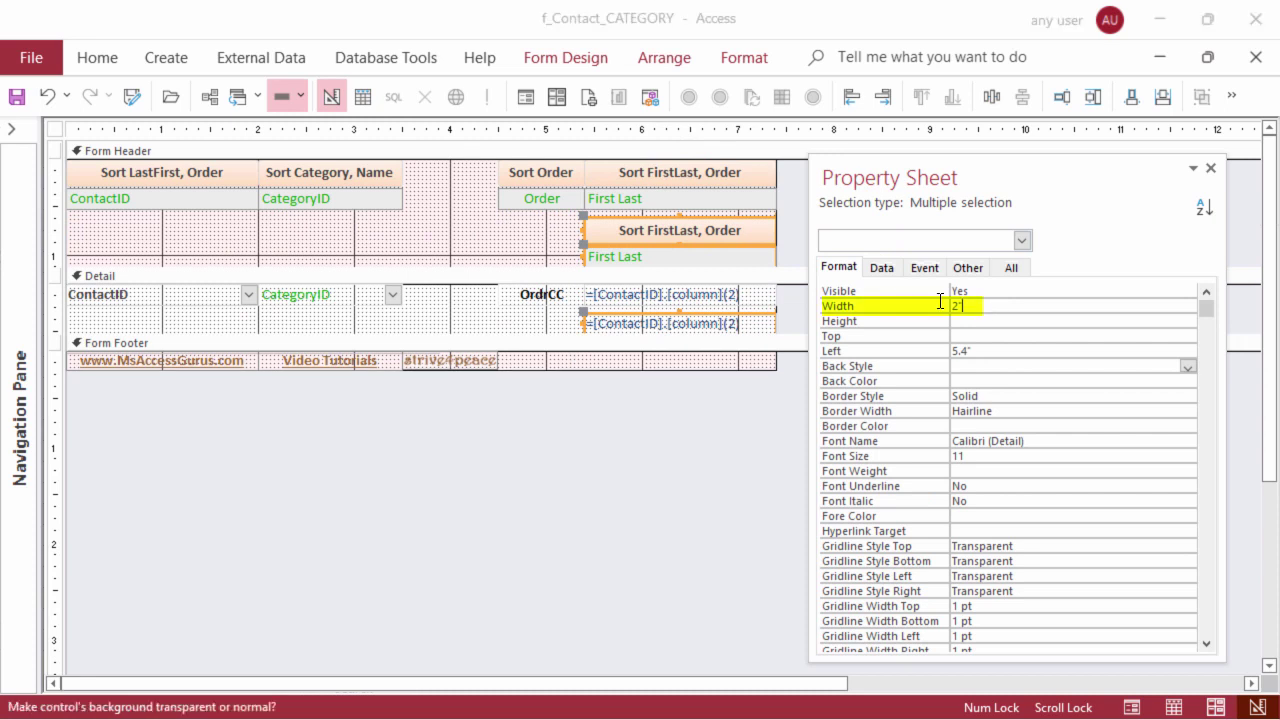
key("BackSpace")
key("BackSpace")
type("1")
key("Return")
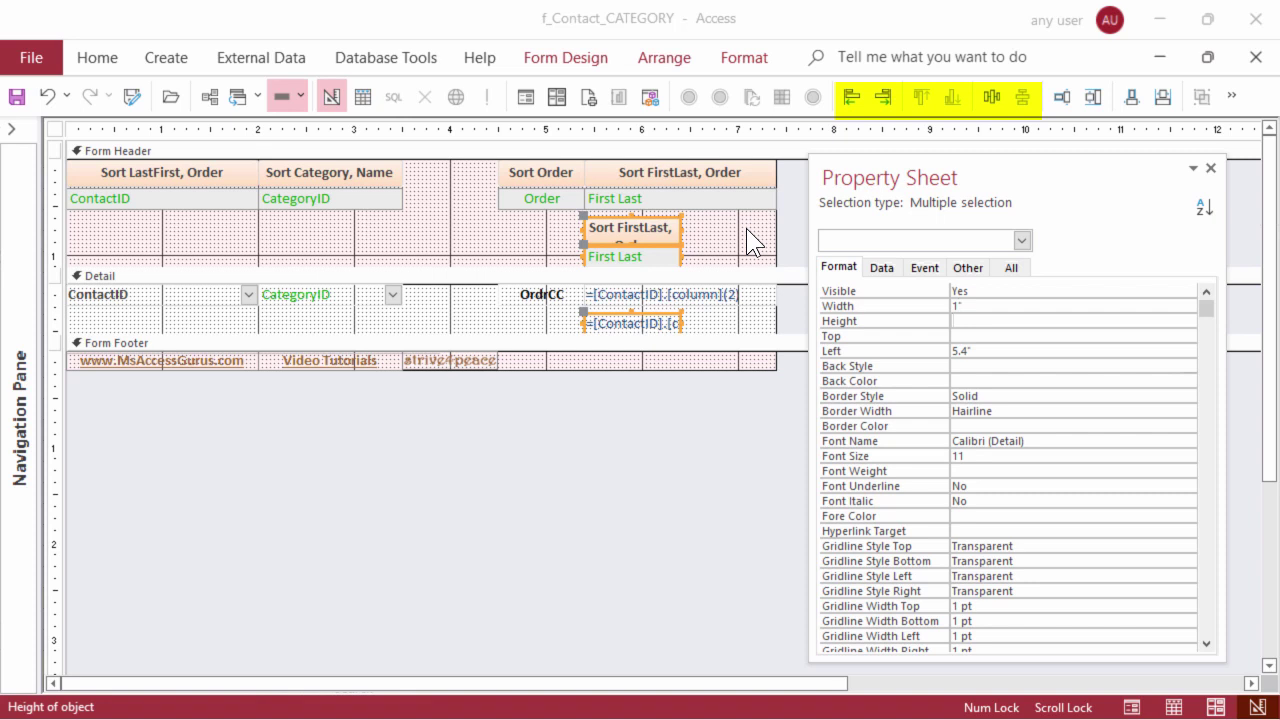
Step: Align the copied sort button top and left beside the Sort Category, Name button
left_click(746, 228)
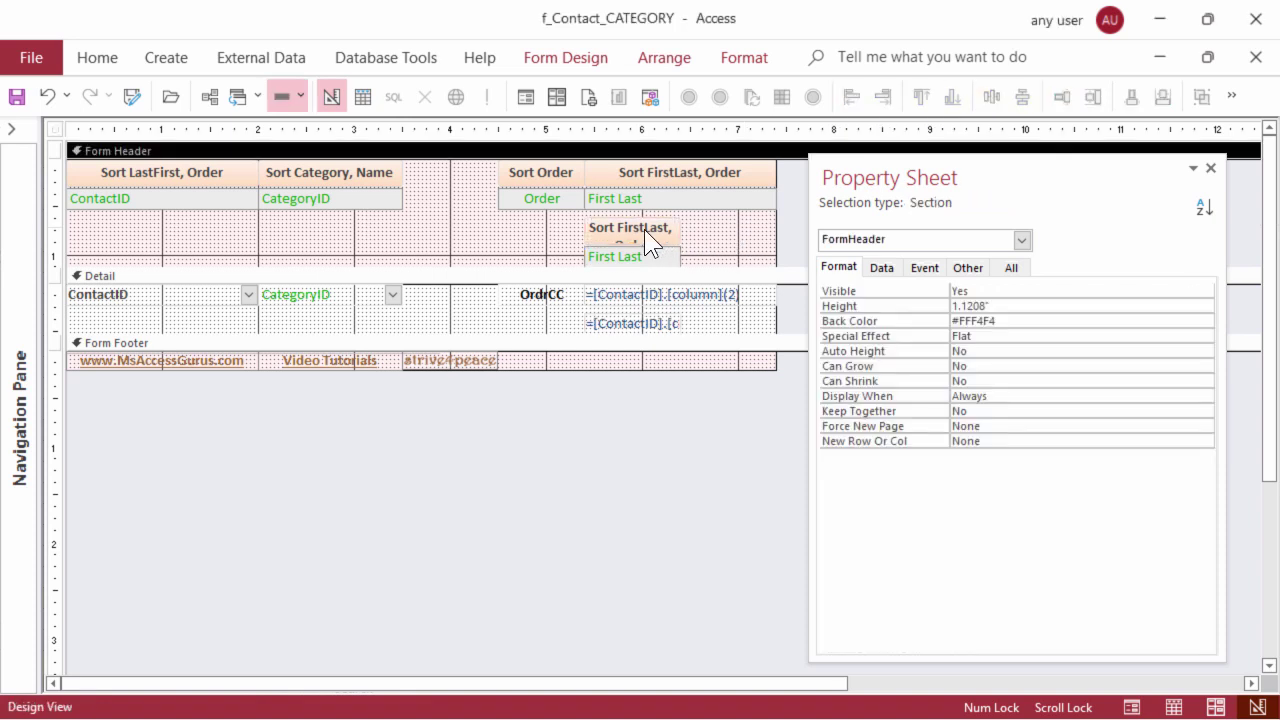
mouse_move(645, 229)
left_mouse_down()
mouse_move(474, 218)
mouse_move(471, 196)
left_mouse_up()
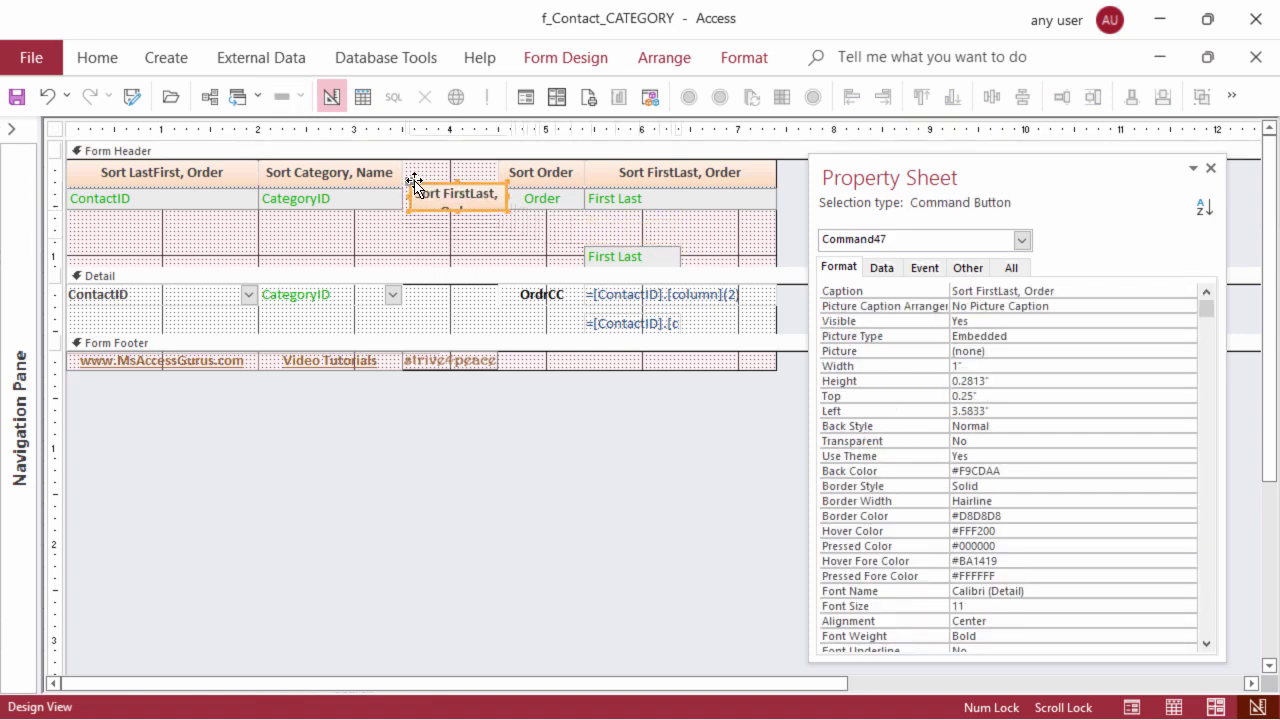
left_click(381, 169, "shift")
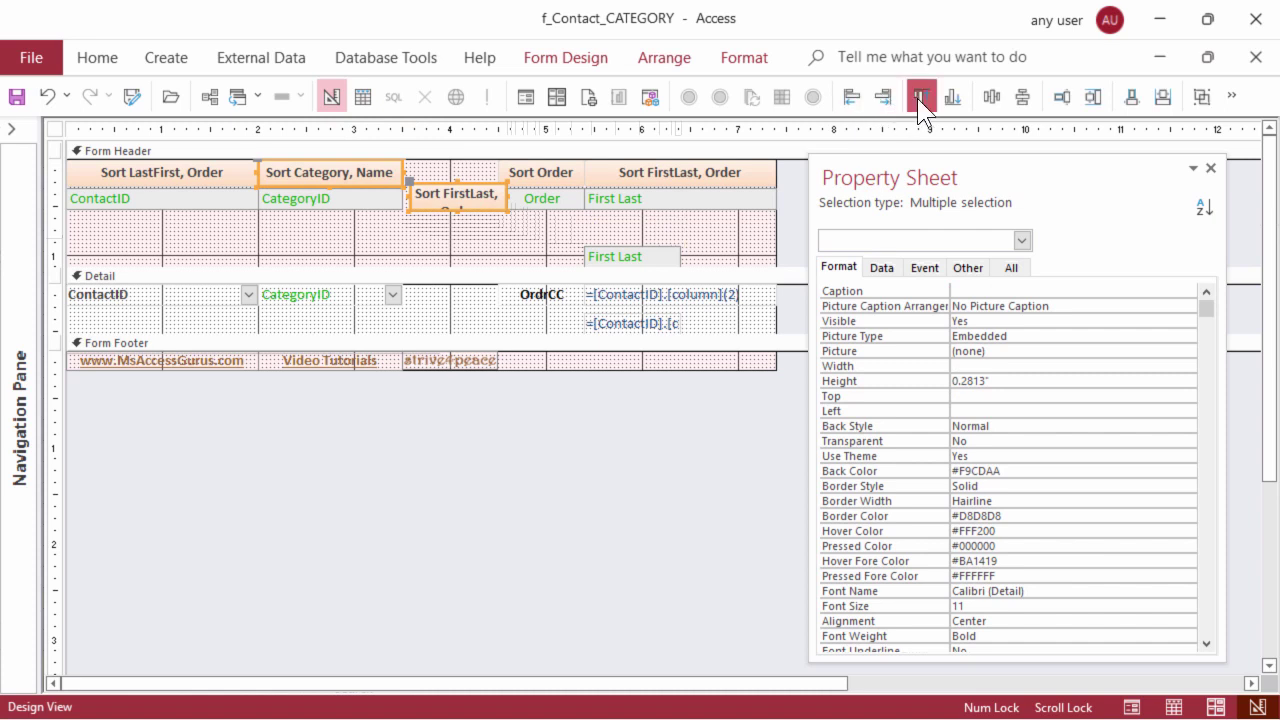
left_click(917, 98)
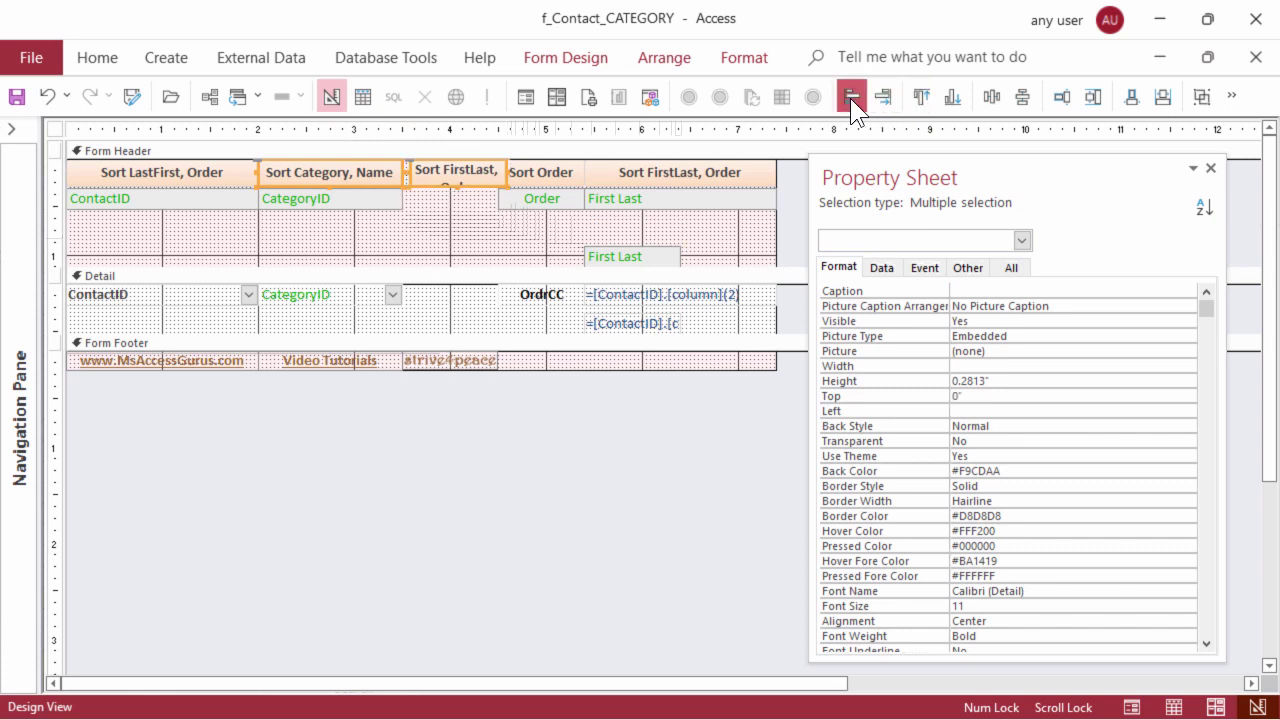
left_click(850, 98)
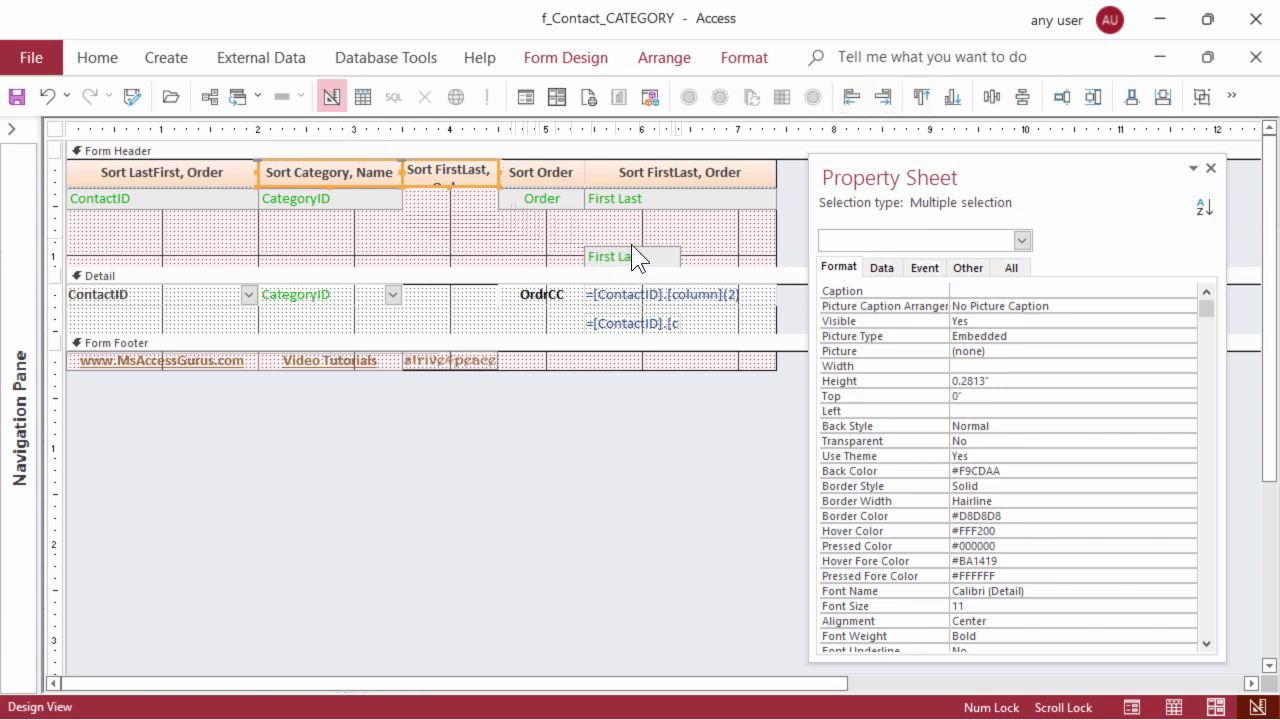
Step: Align the copied First Last label and expression box next to the CategoryID controls
left_click(640, 254)
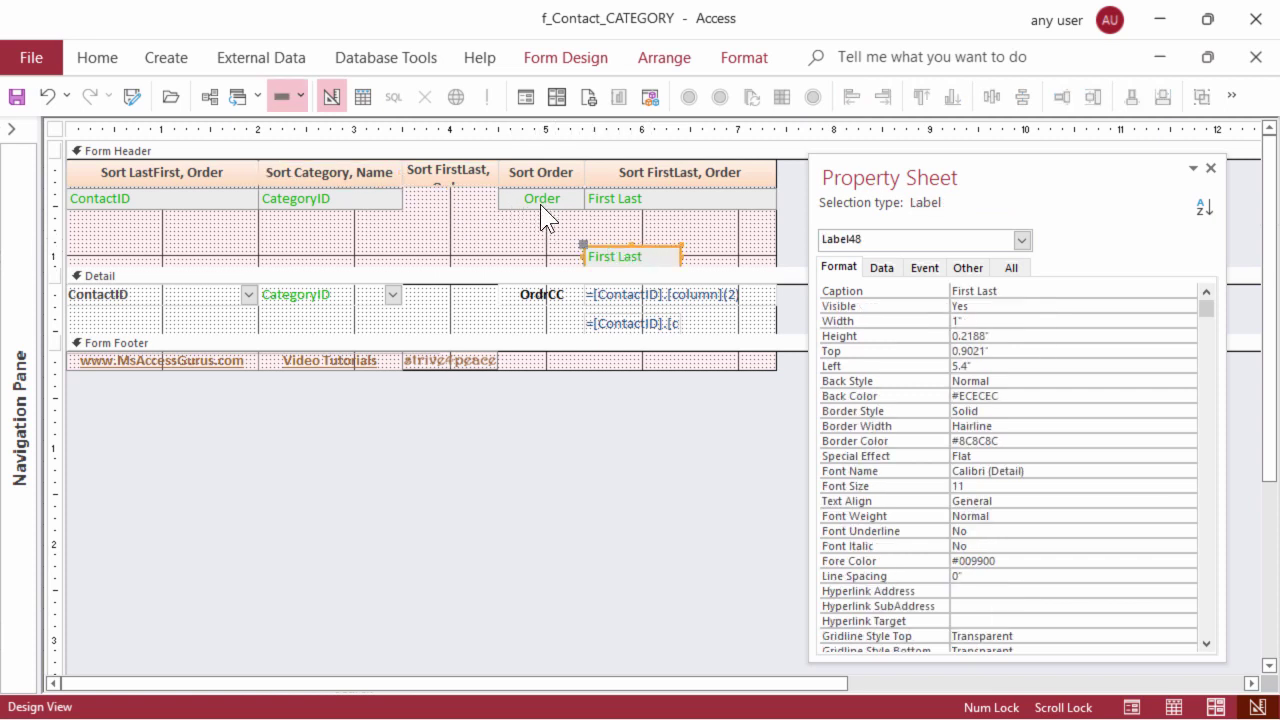
left_click(357, 195, "shift")
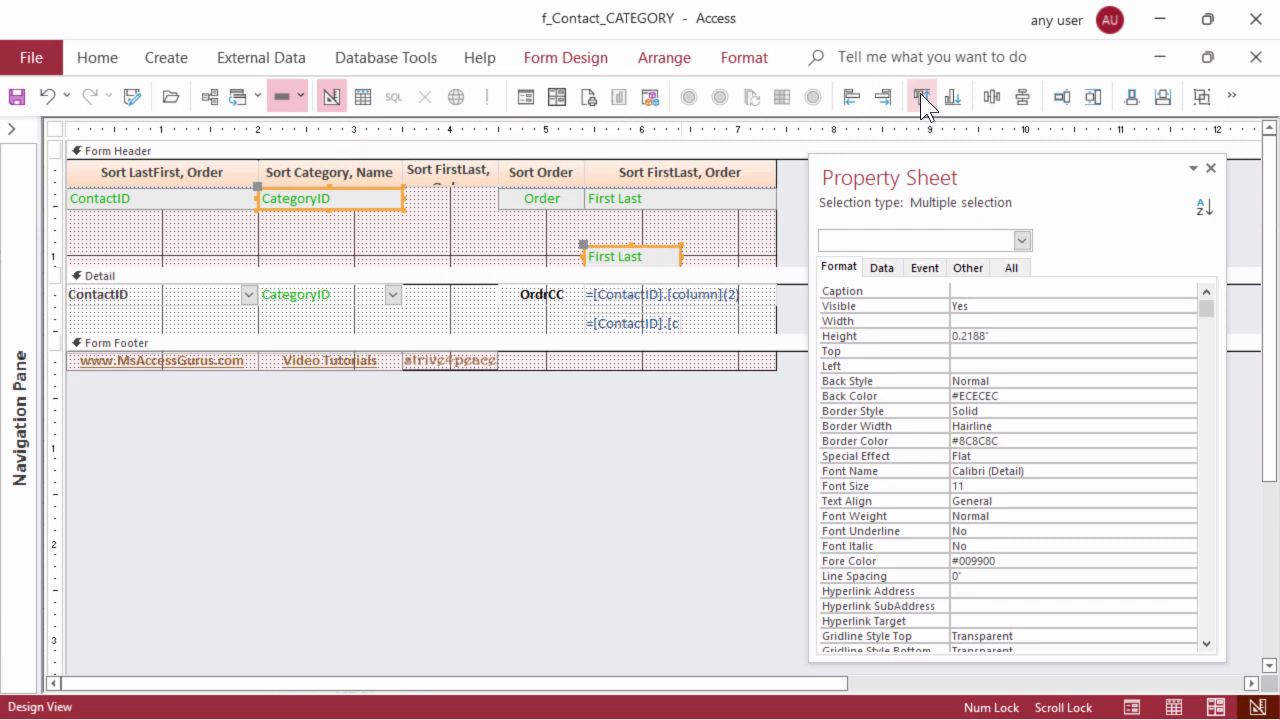
left_click(920, 95)
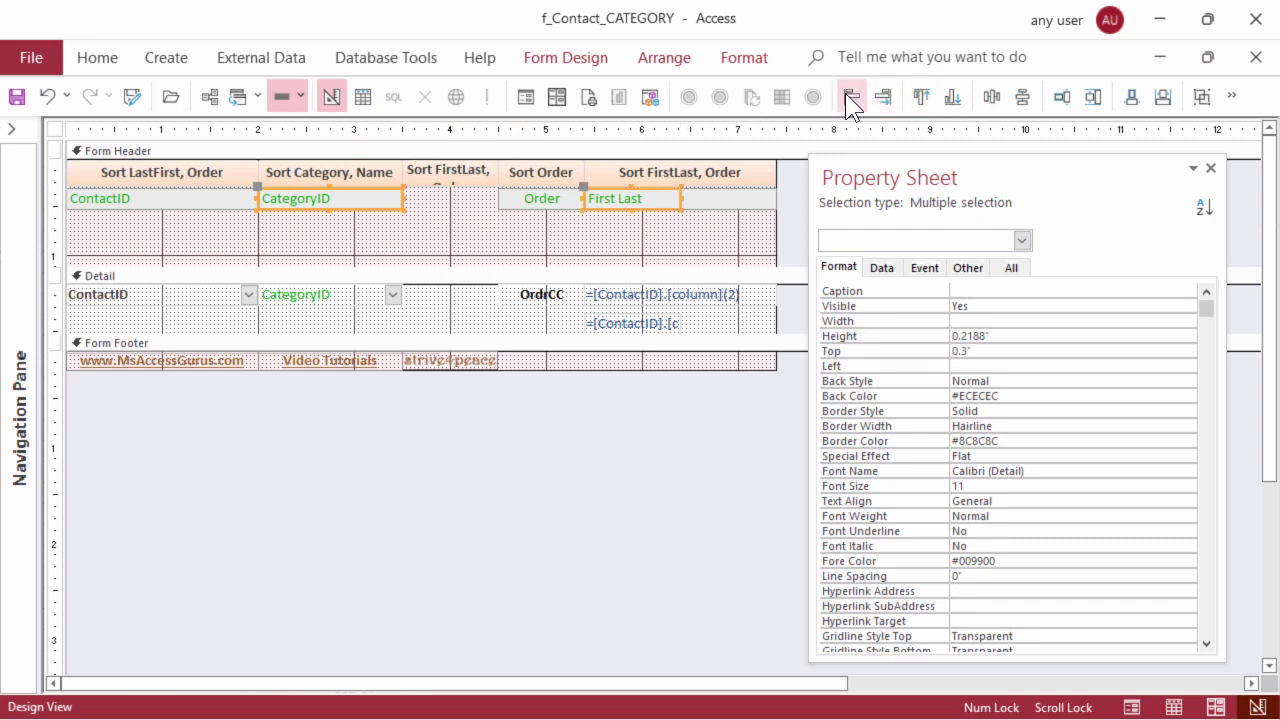
left_click(846, 96)
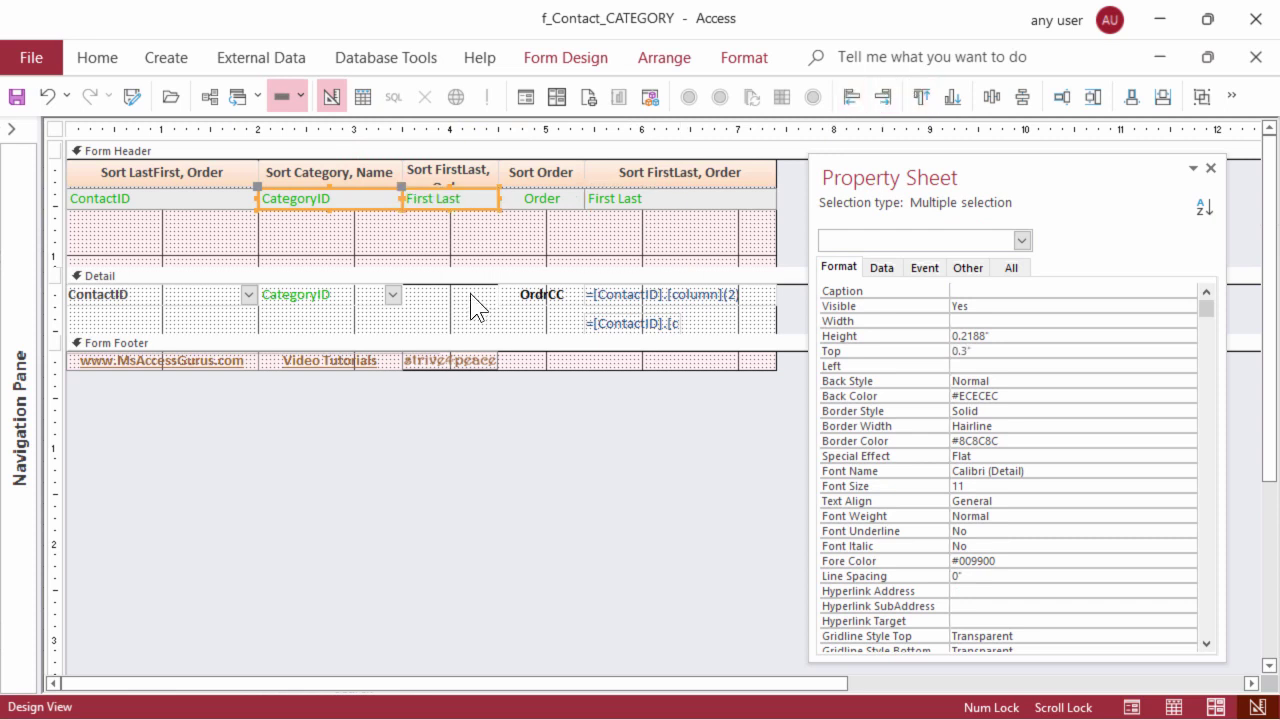
left_click(628, 317)
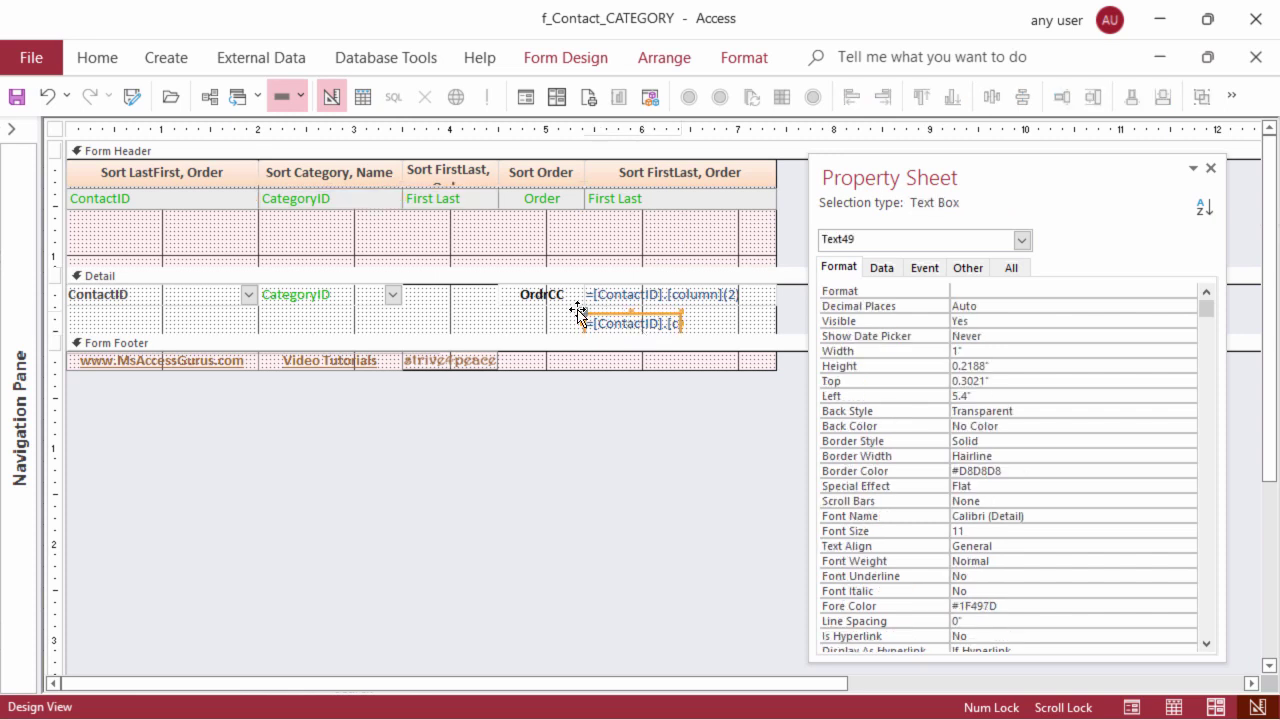
left_click(385, 296, "shift")
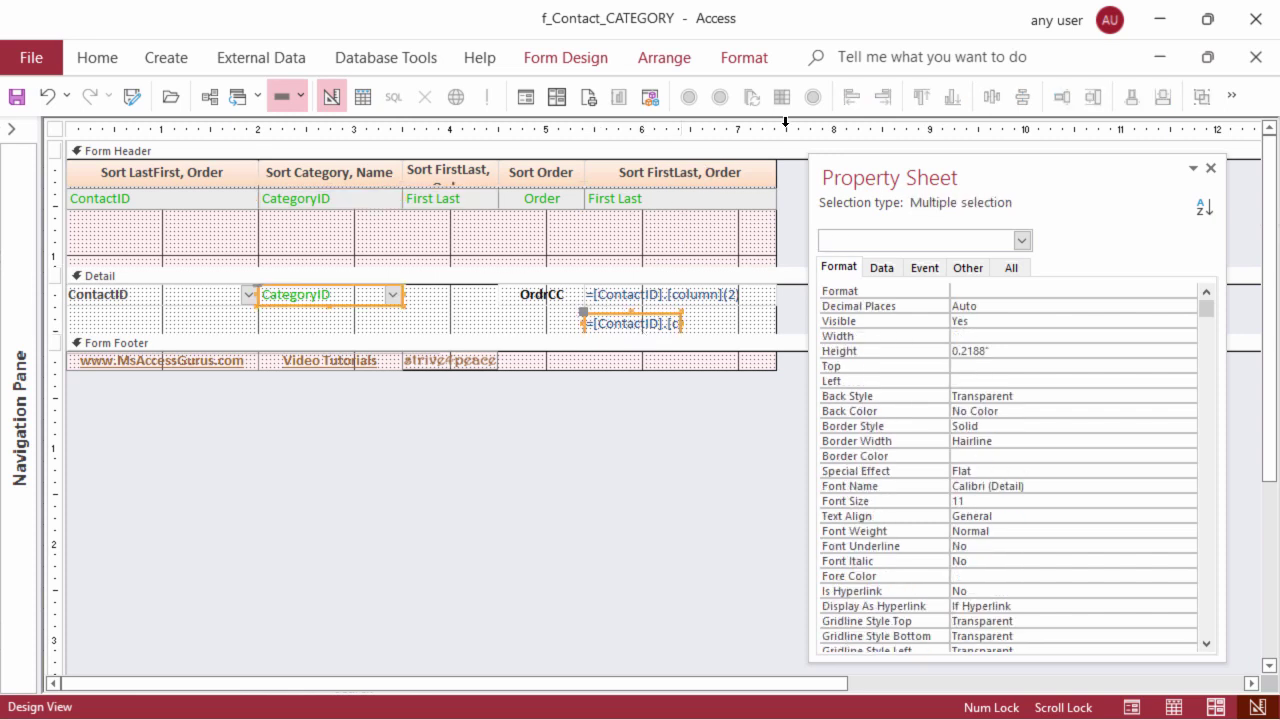
left_click(914, 98)
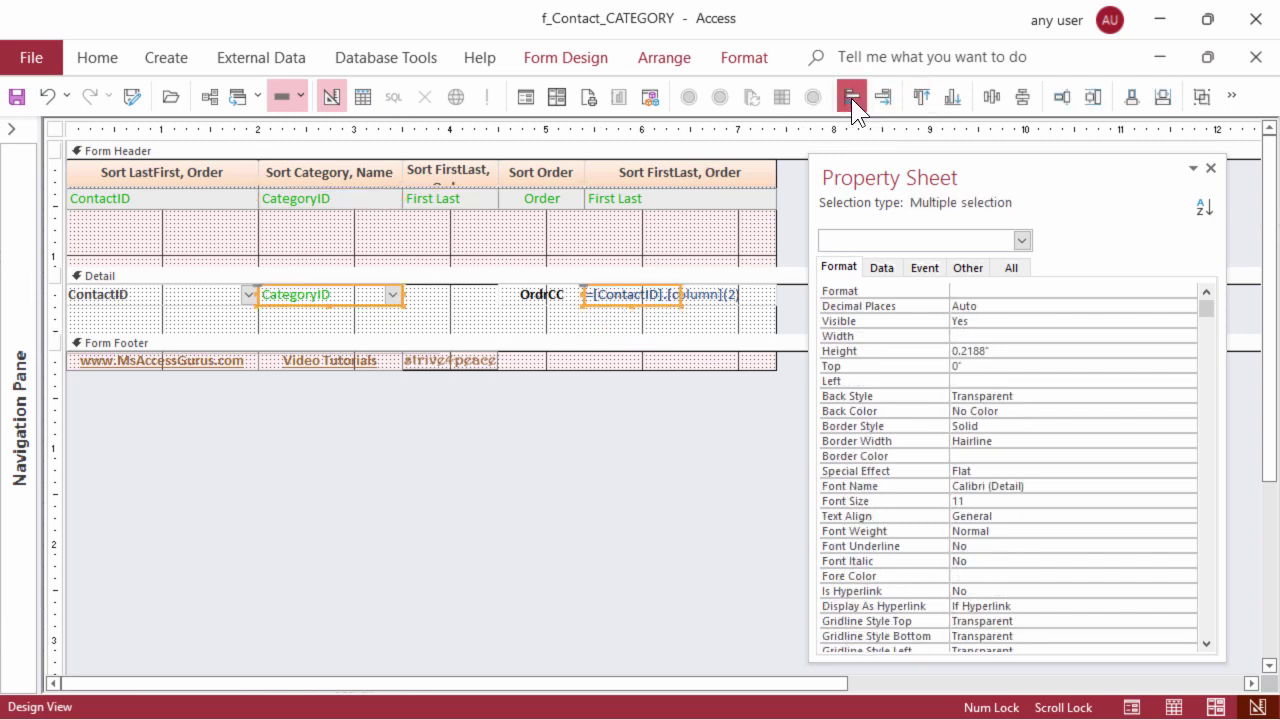
left_click(851, 98)
Step: Auto-order the Detail tab stops to ContactID, CategoryID, Text49, OrdrCC, ContactID_First
right_click(543, 322)
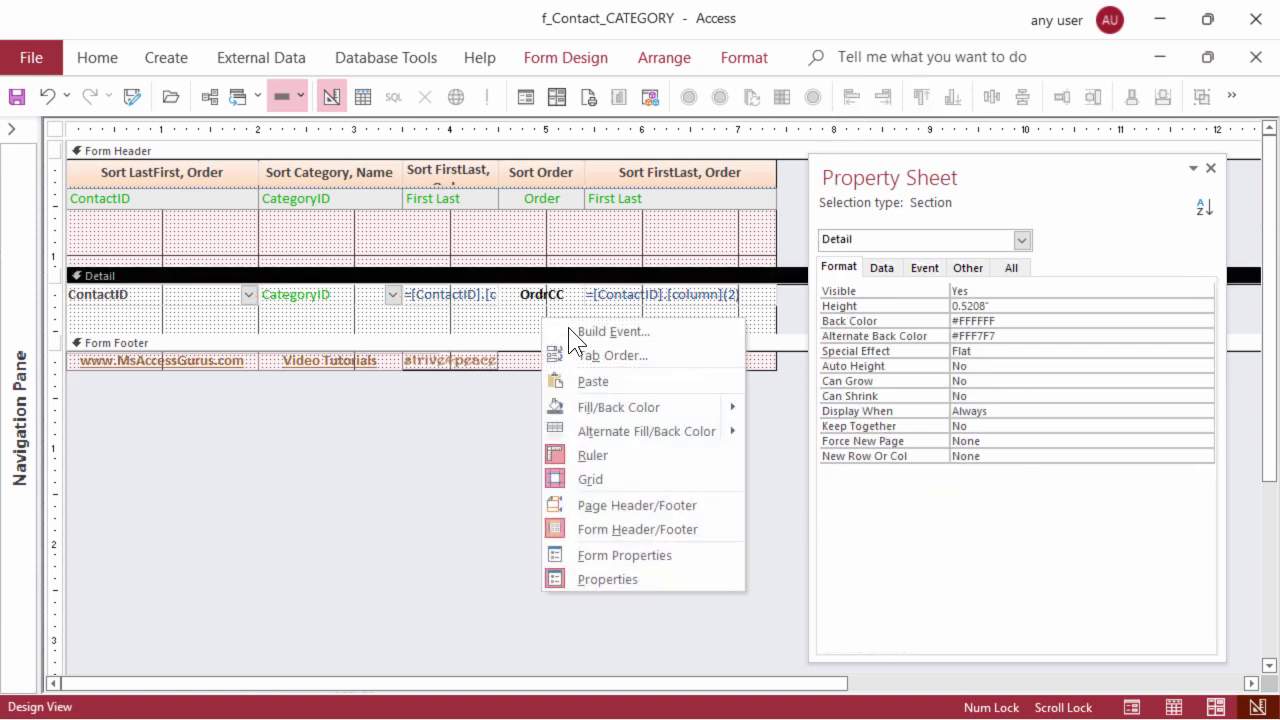
left_click(617, 352)
left_click(670, 505)
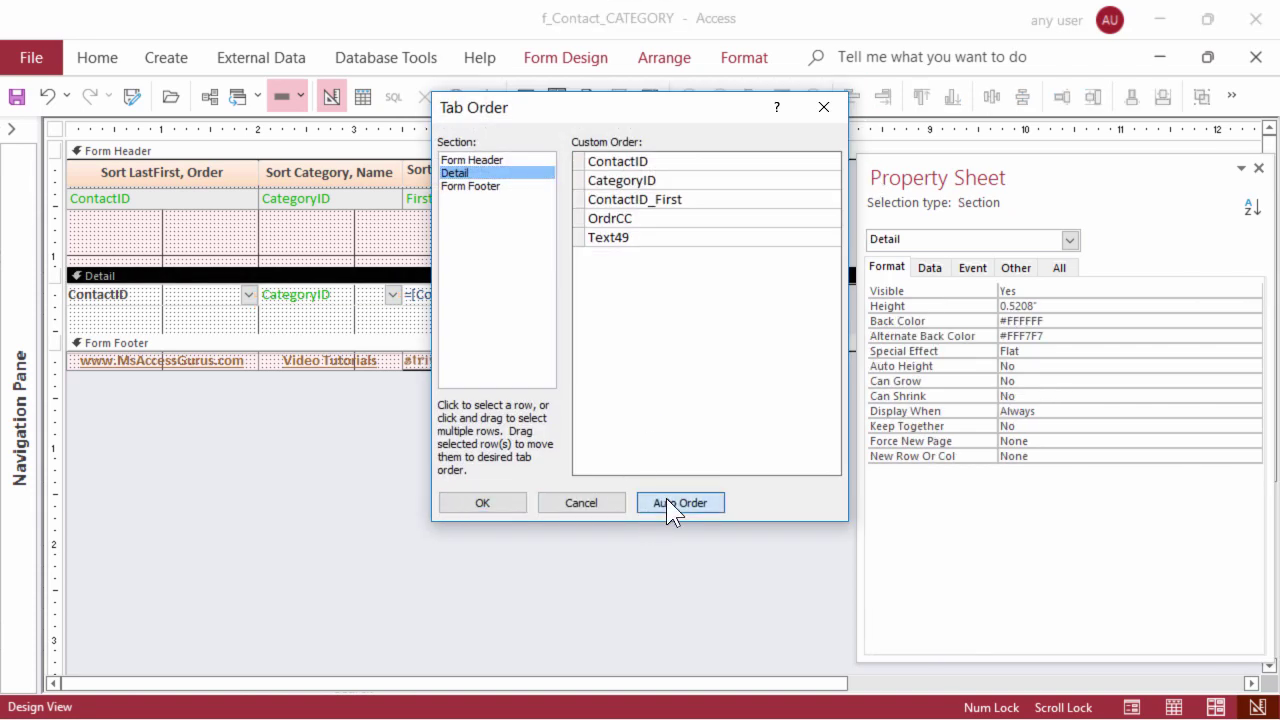
left_click_drag(667, 116, 951, 226)
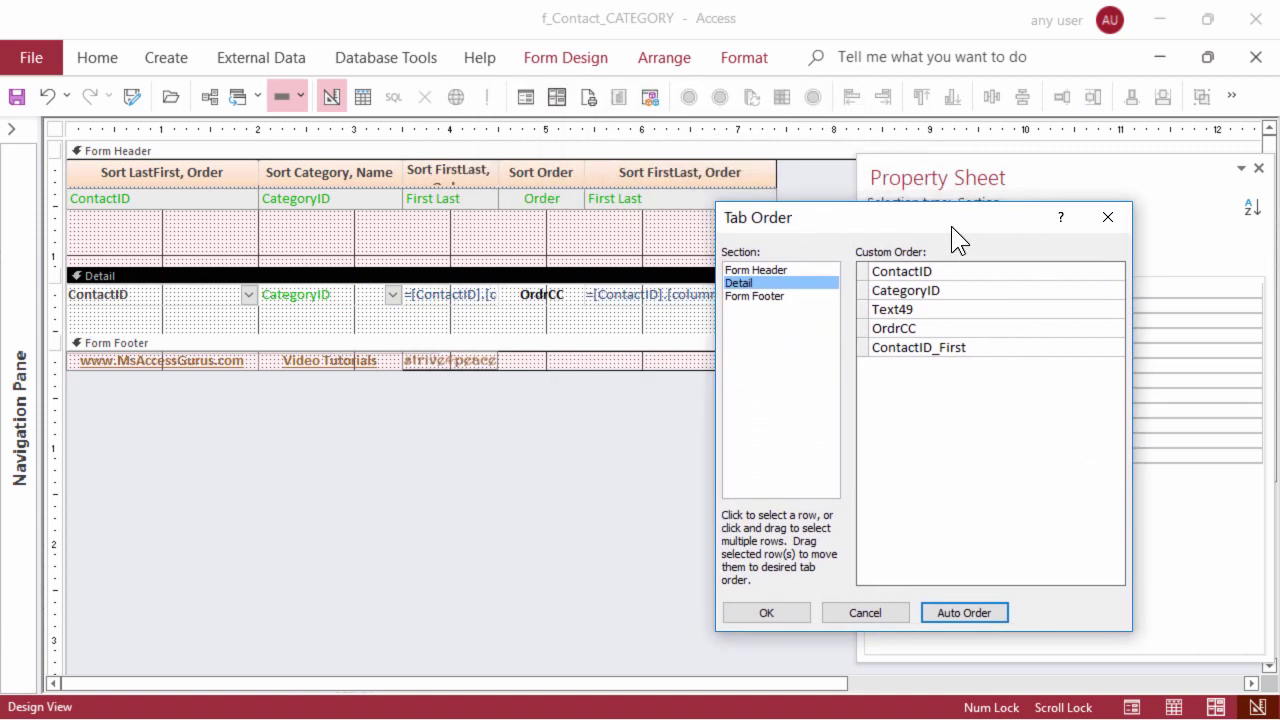
Step: Accept the tab order and shrink the Form Header and Detail sections to fit their controls
left_click(766, 612)
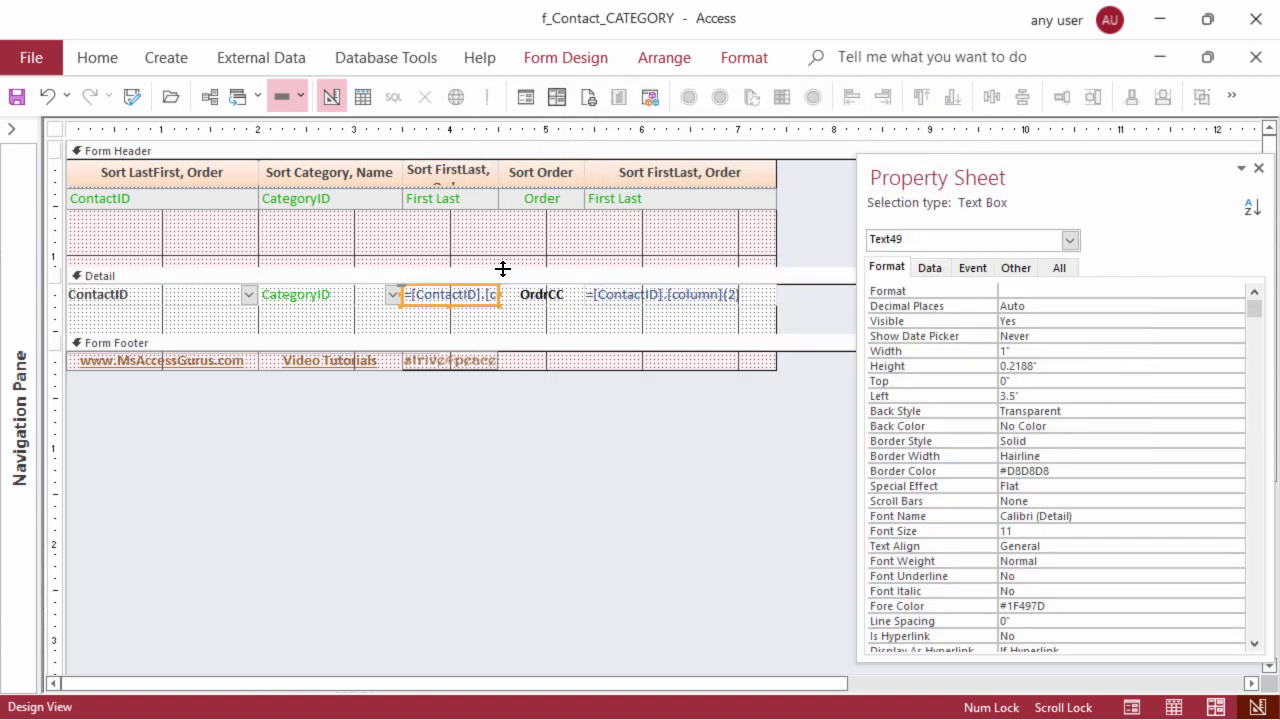
left_click_drag(503, 269, 482, 210)
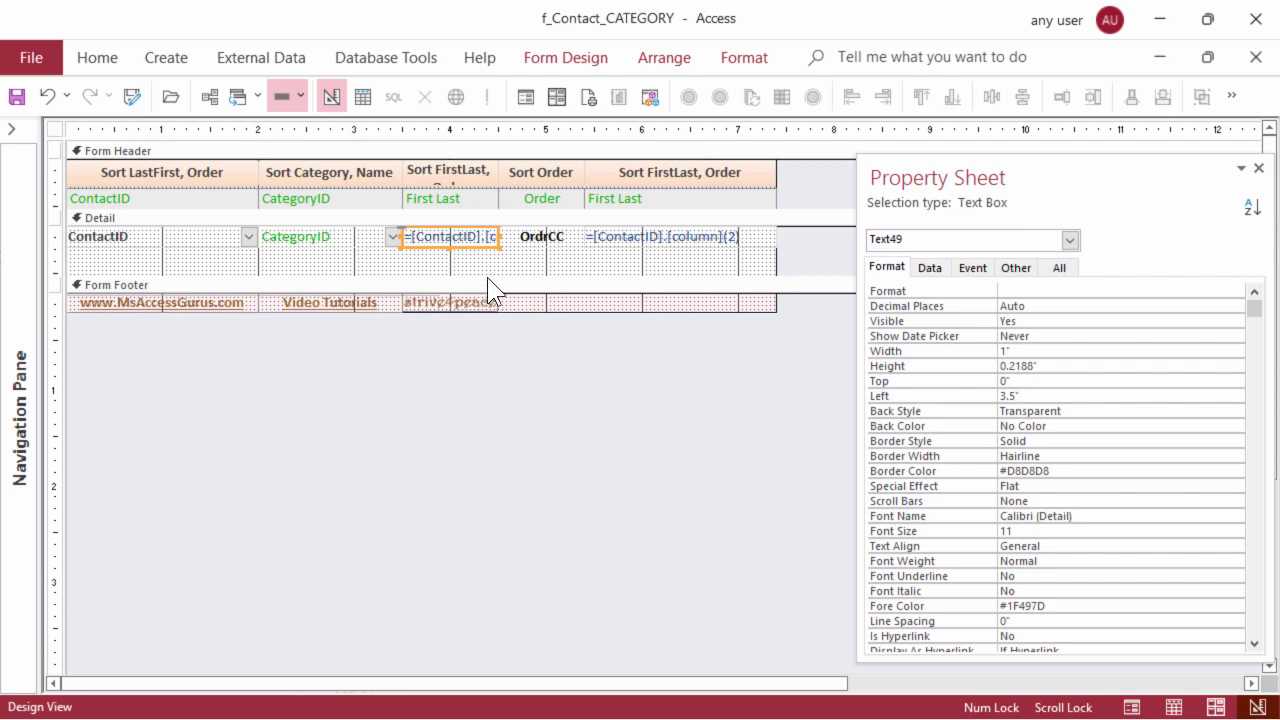
left_click_drag(487, 277, 471, 134)
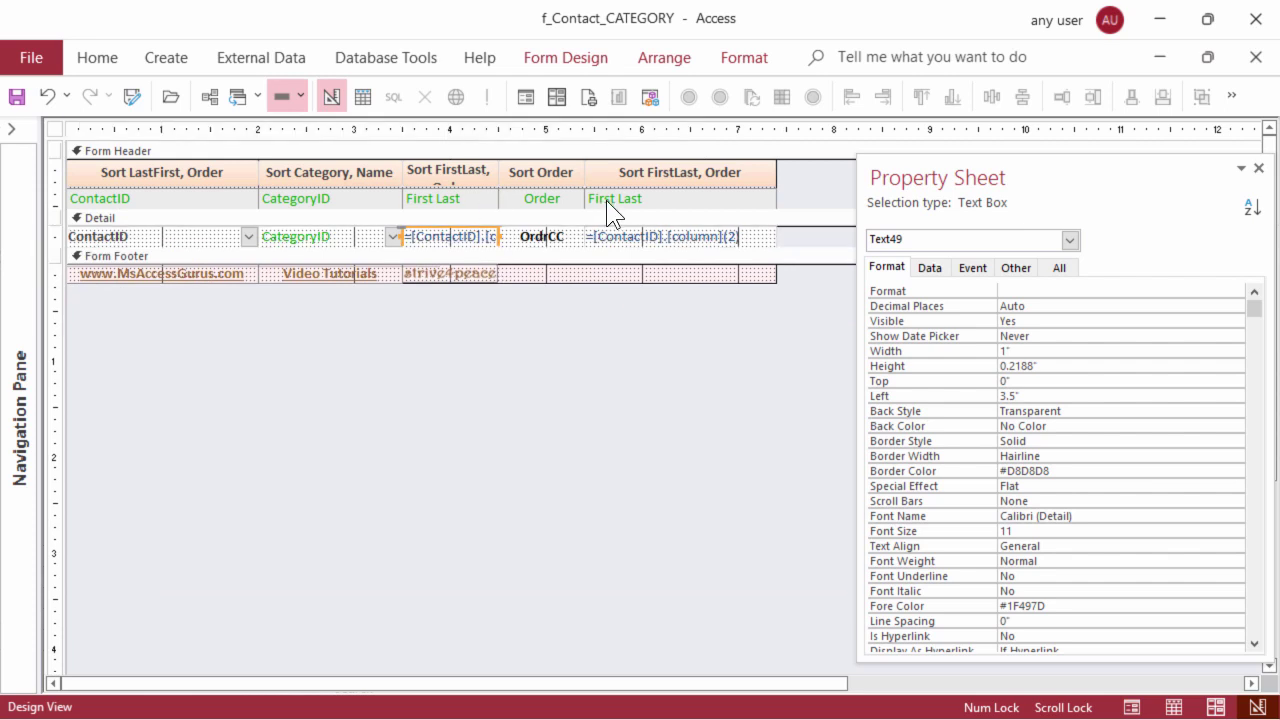
Step: Change Text49's control source to =[CategoryID].[column](2) in the zoom editor
left_click(929, 268)
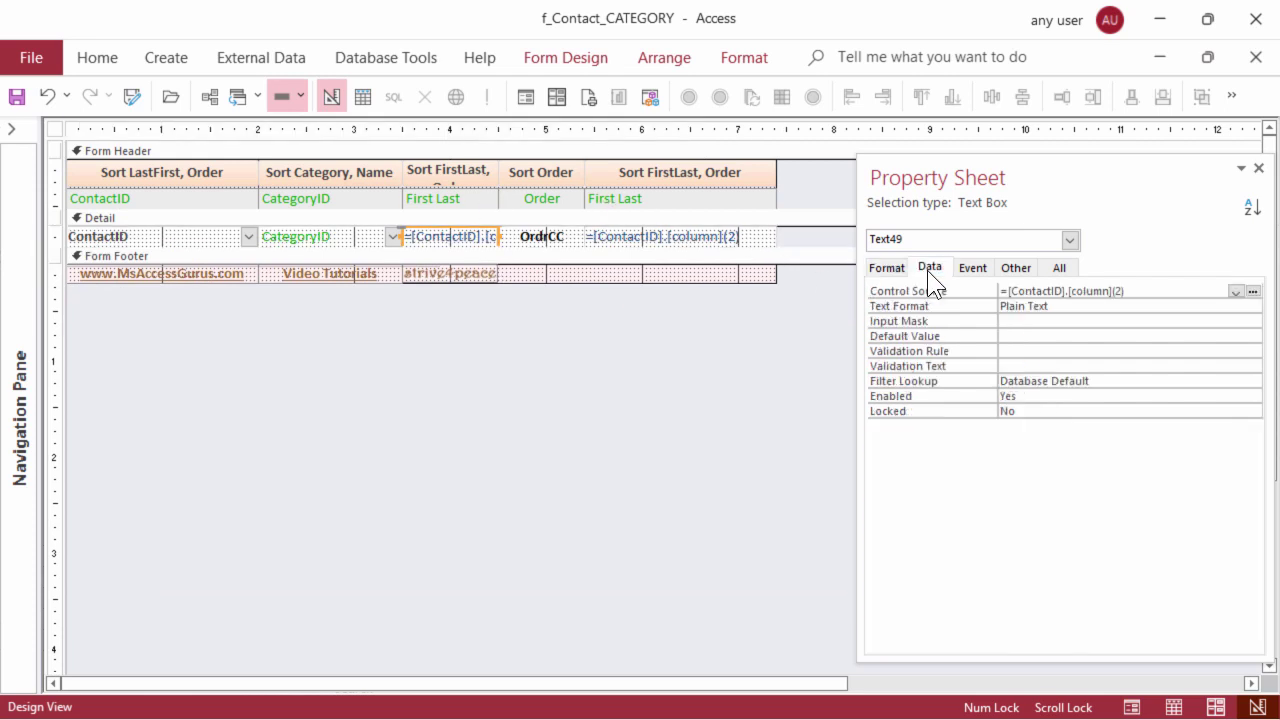
left_click(1097, 291)
key("shift+F2")
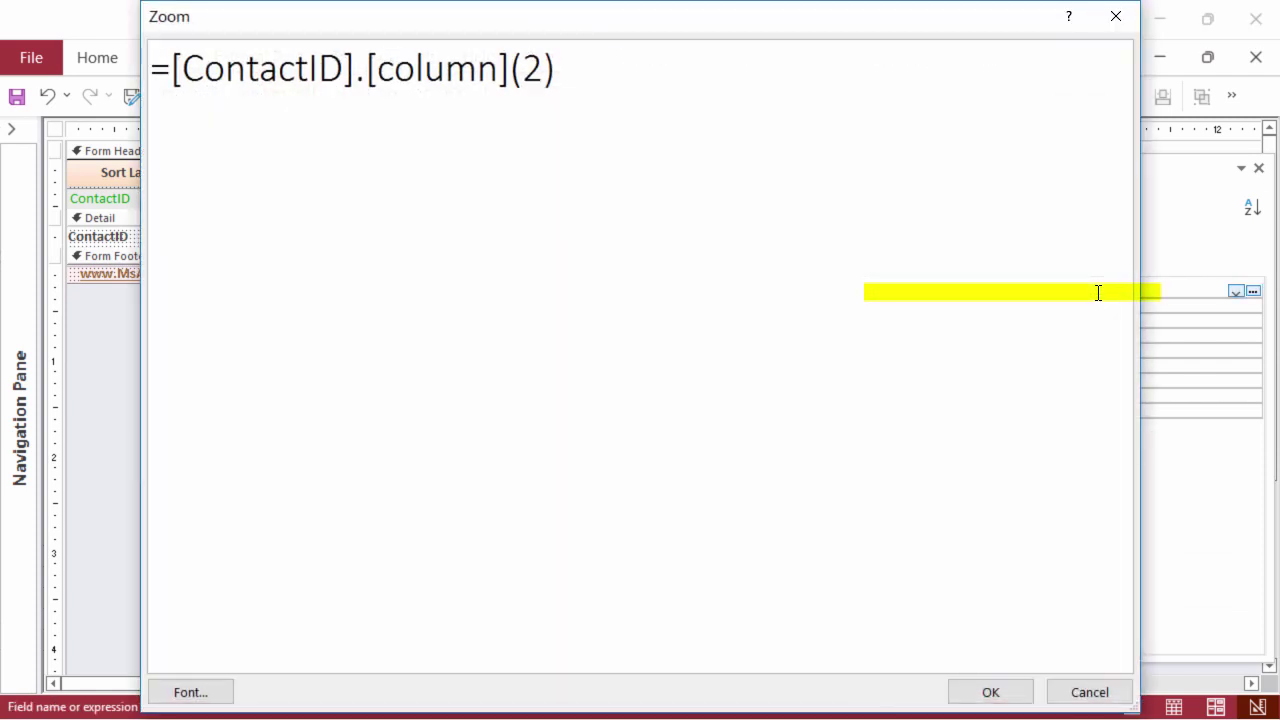
double_click(236, 69)
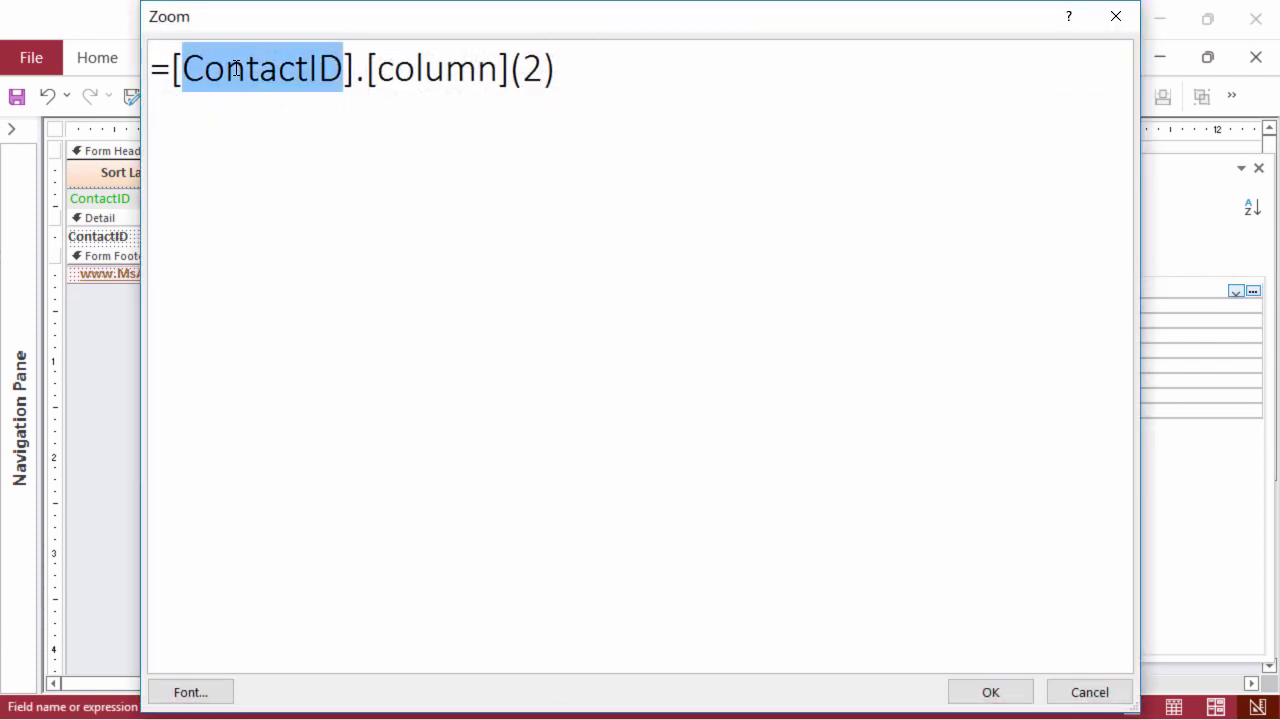
type("CategoryID")
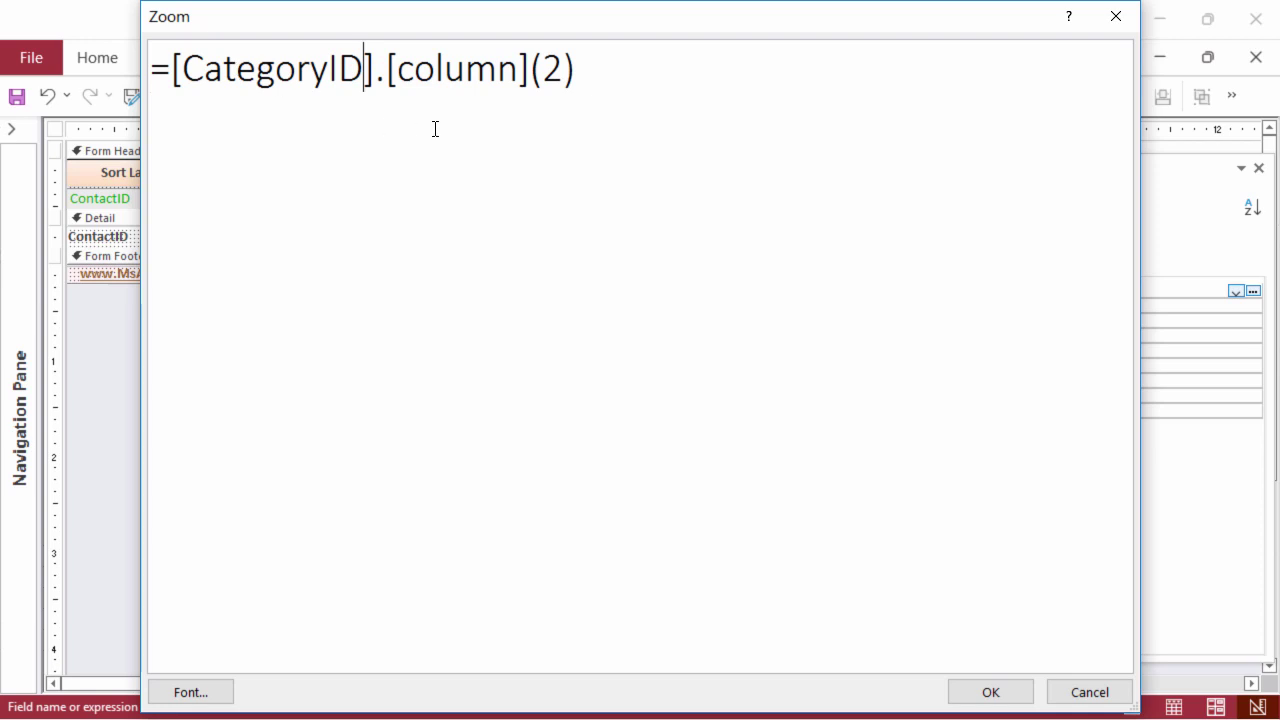
left_click(995, 693)
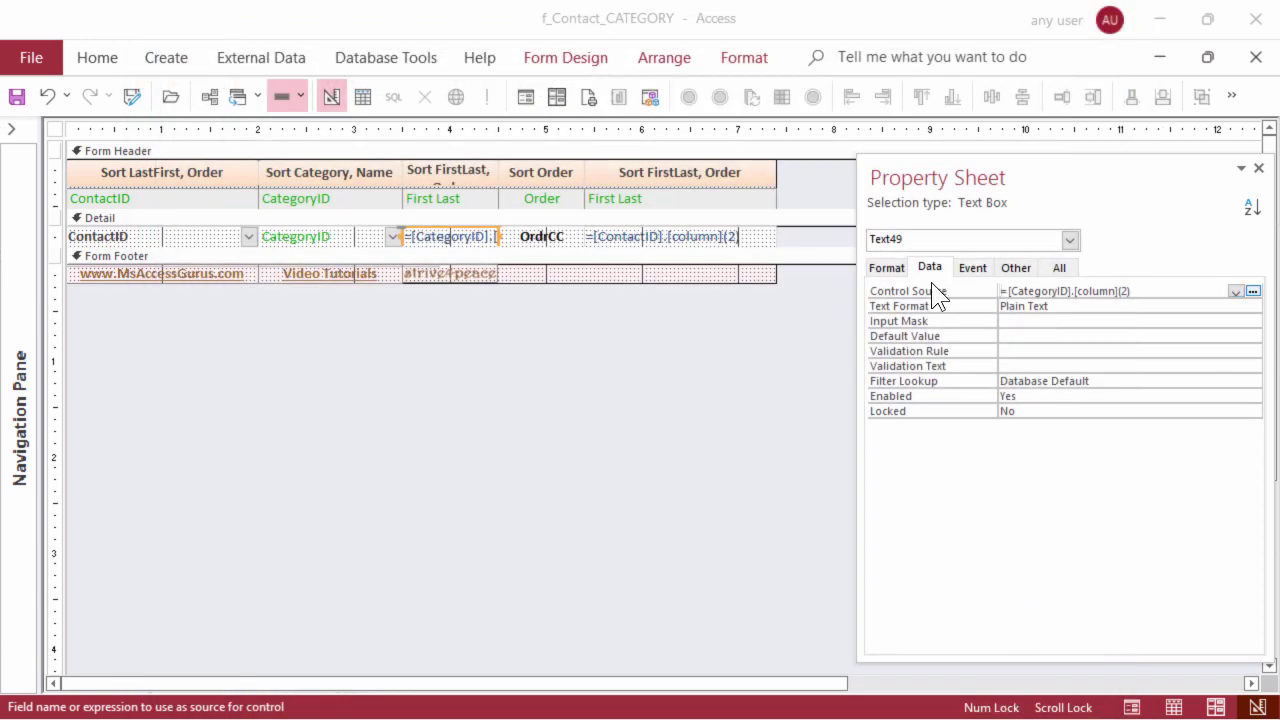
Step: Name the expression box CategoryID_Count with status bar text 'number of contacts in category'
left_click(1007, 268)
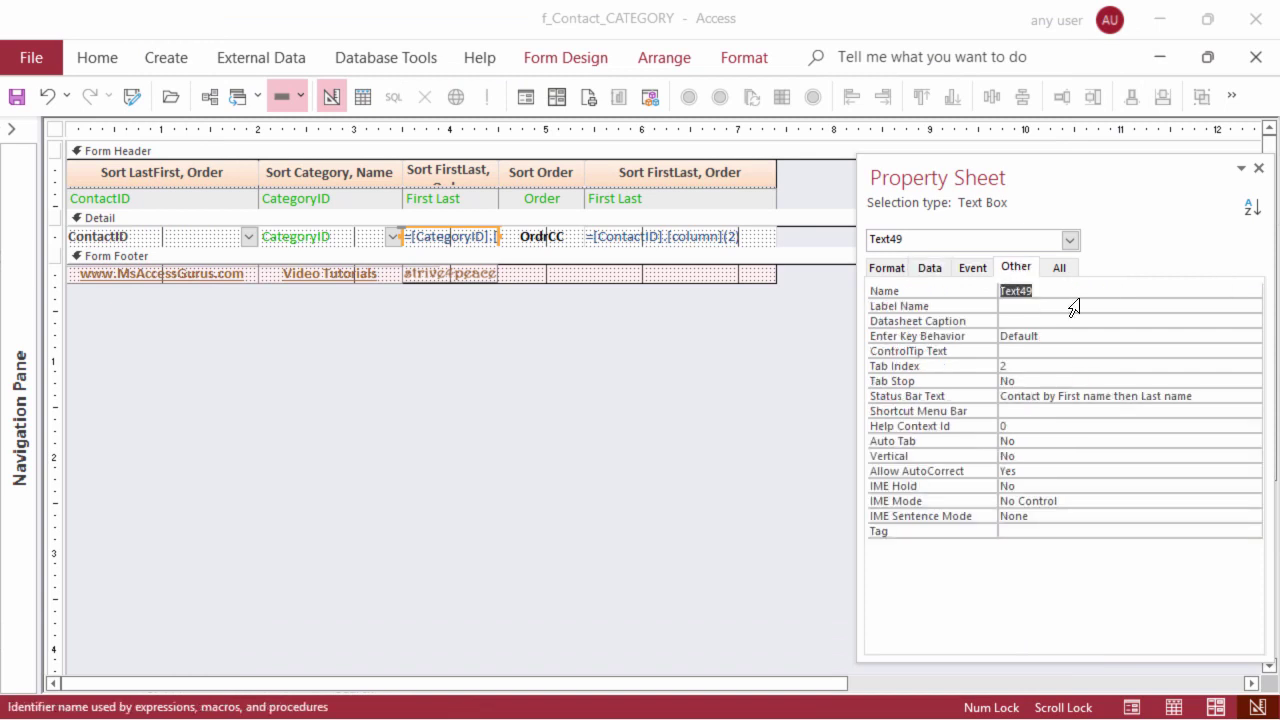
type("CategoryID")
type("_Count")
left_click(1209, 395)
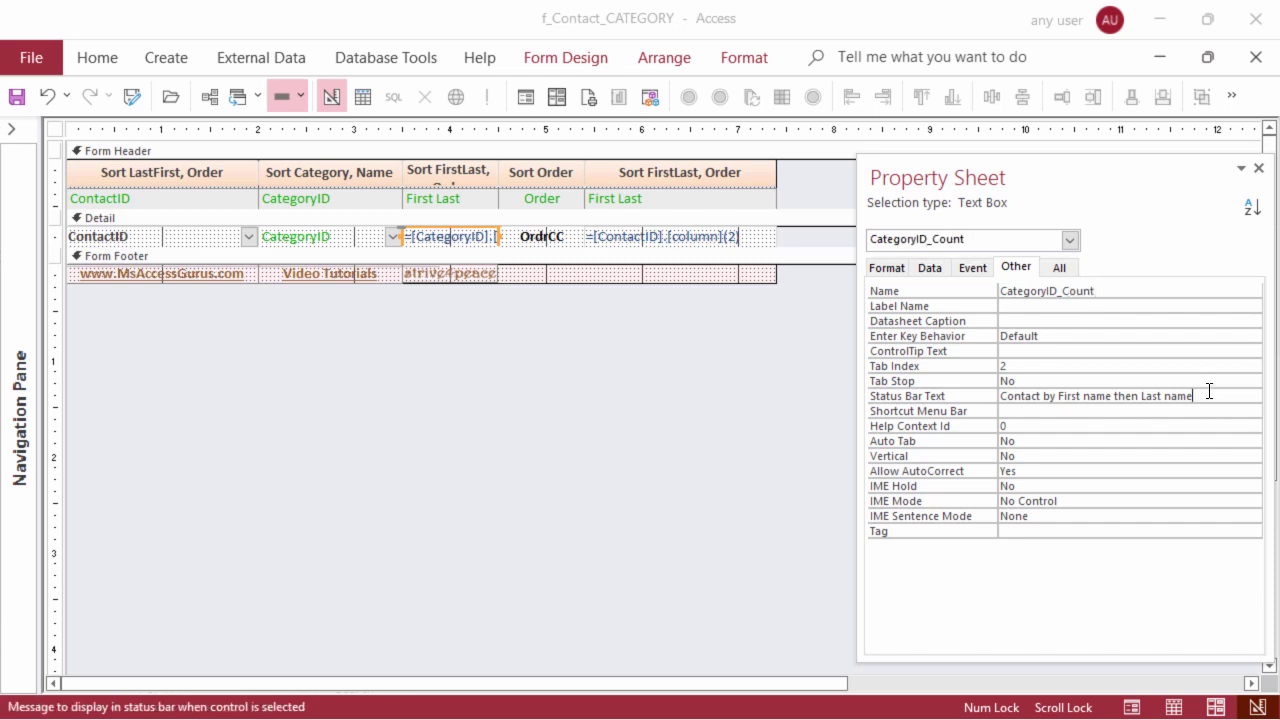
left_click_drag(1209, 395, 1000, 396)
type("number of ")
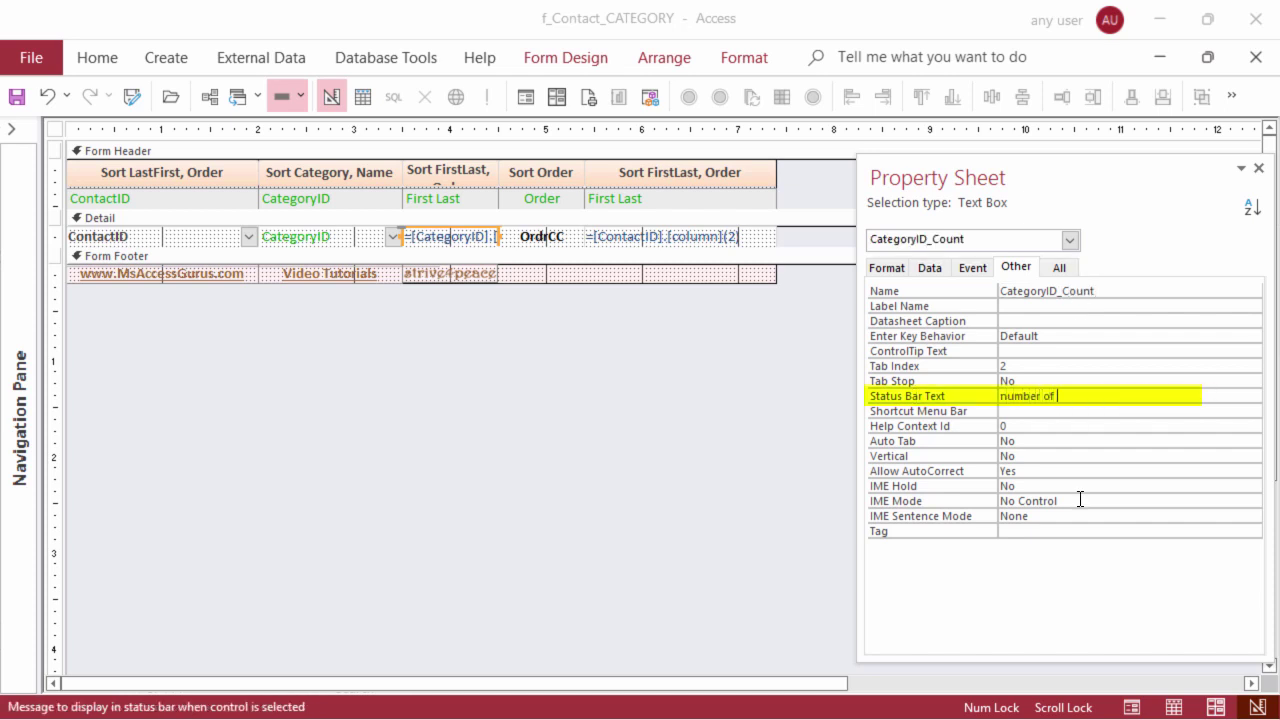
type("contacts in category")
Step: Rename the third header button cmd_SortCategoryCount and caption it Sort Cat Count
left_click(466, 165)
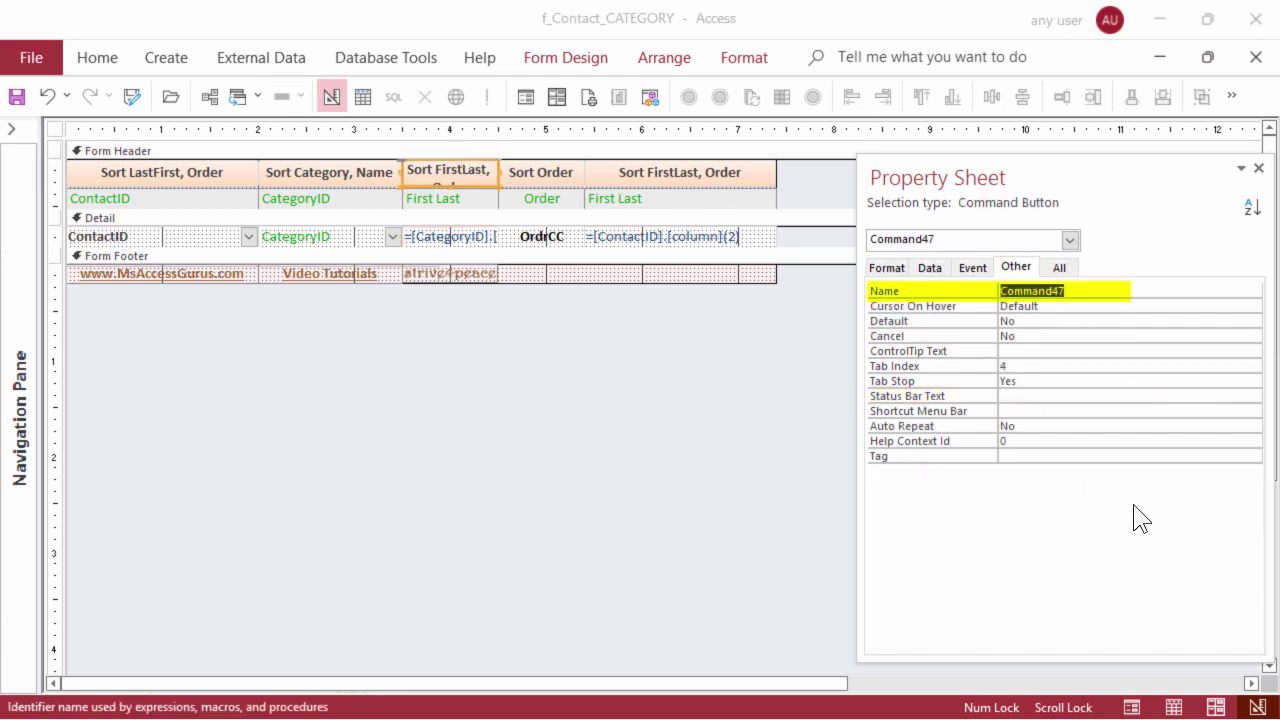
type("cmd_SortCate")
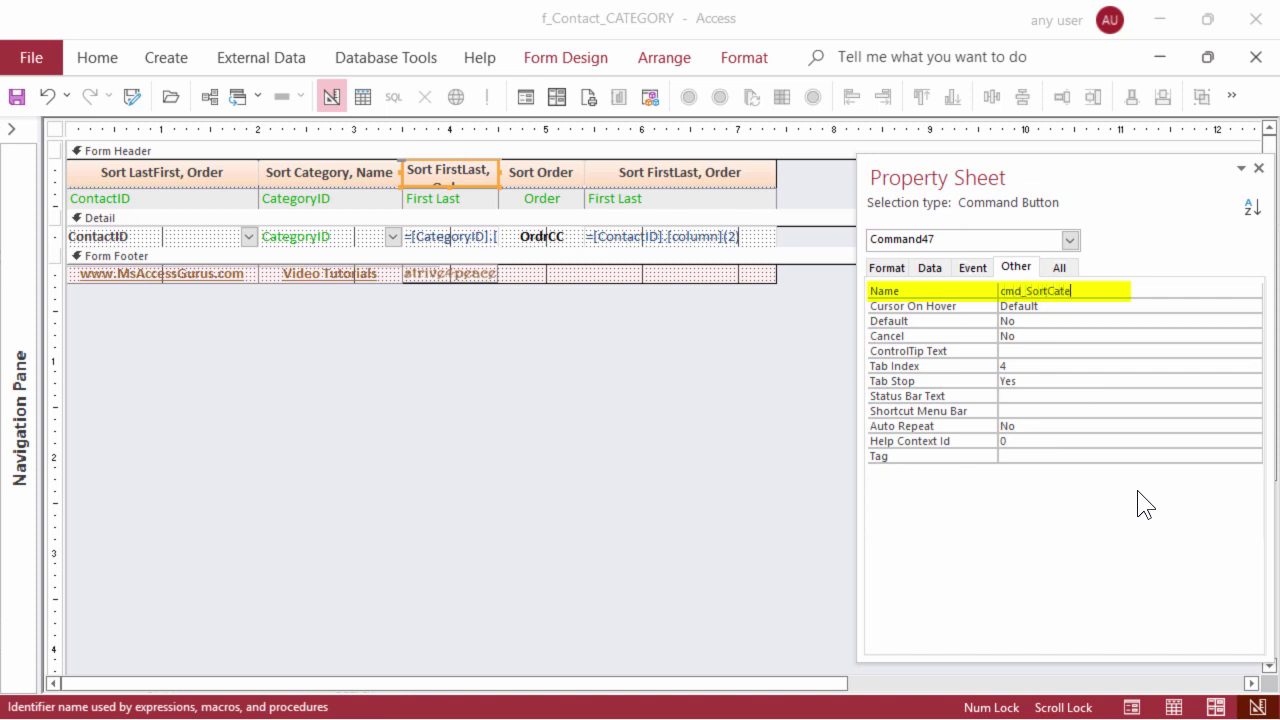
type("goryCount")
left_click(901, 270)
type("Sort")
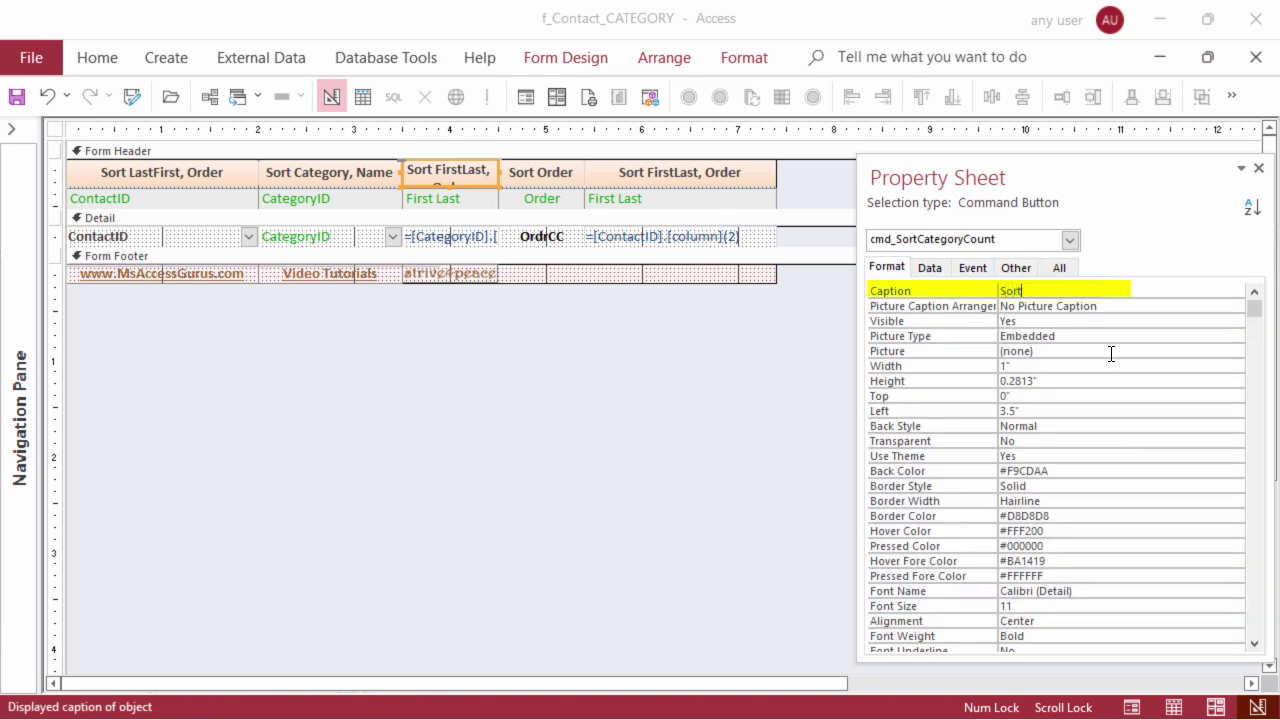
type(" Cat Count")
left_click(1111, 353)
Step: Caption the First Last column label '# Category'
left_click(468, 210)
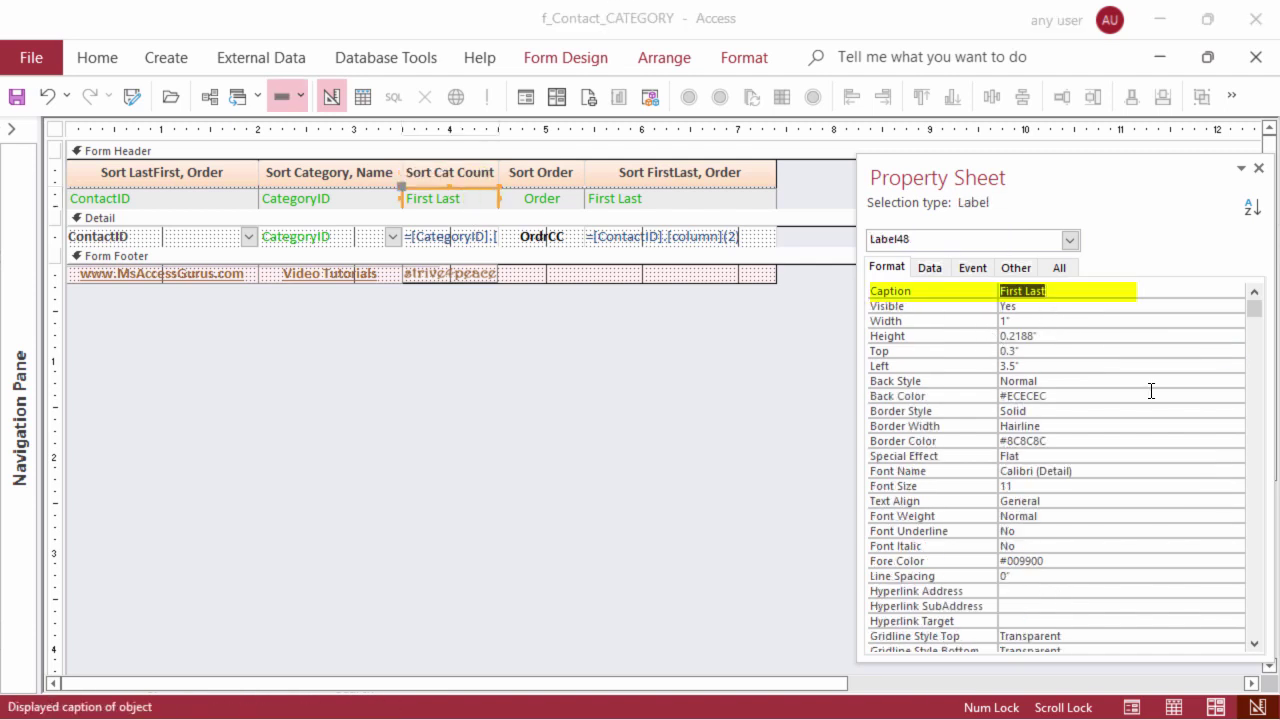
type("Category")
key("Home")
type("#")
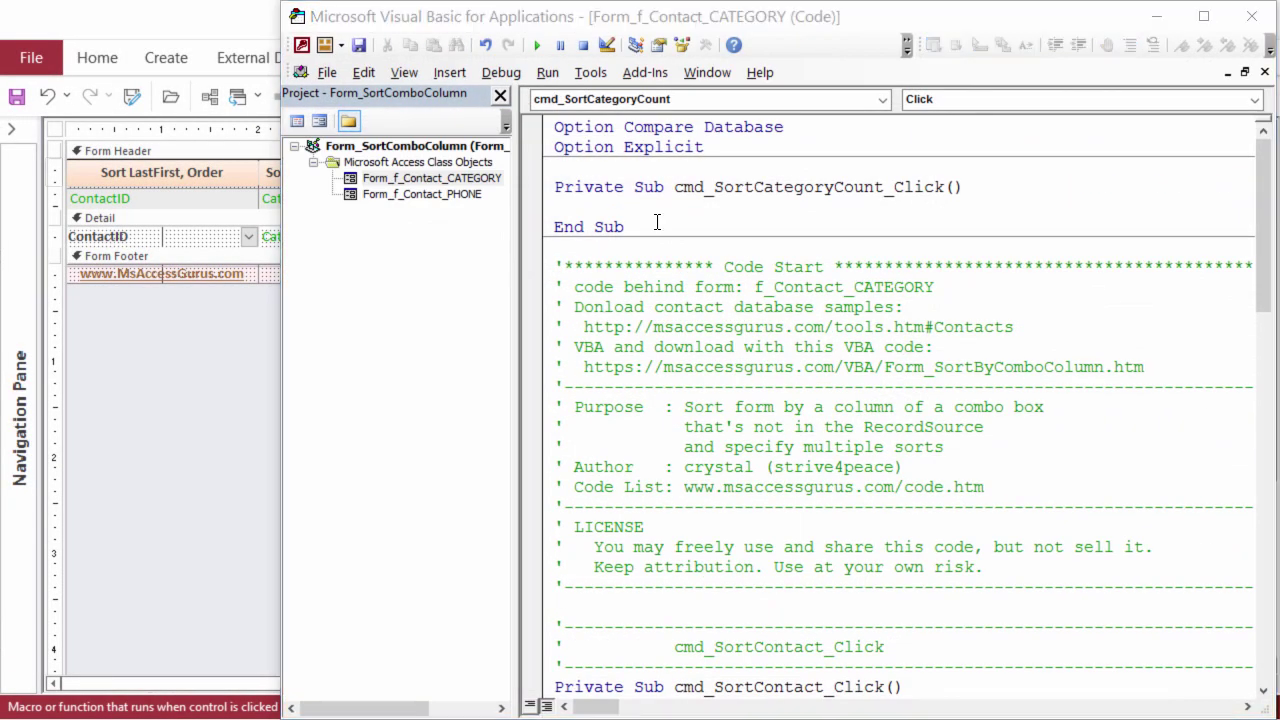
Step: Add a comment line dated 220719 with the author's tag inside cmd_SortCategoryCount_Click
scroll(748, 235, "down", 15)
scroll(748, 235, "down", 4)
left_click(700, 567)
type("220")
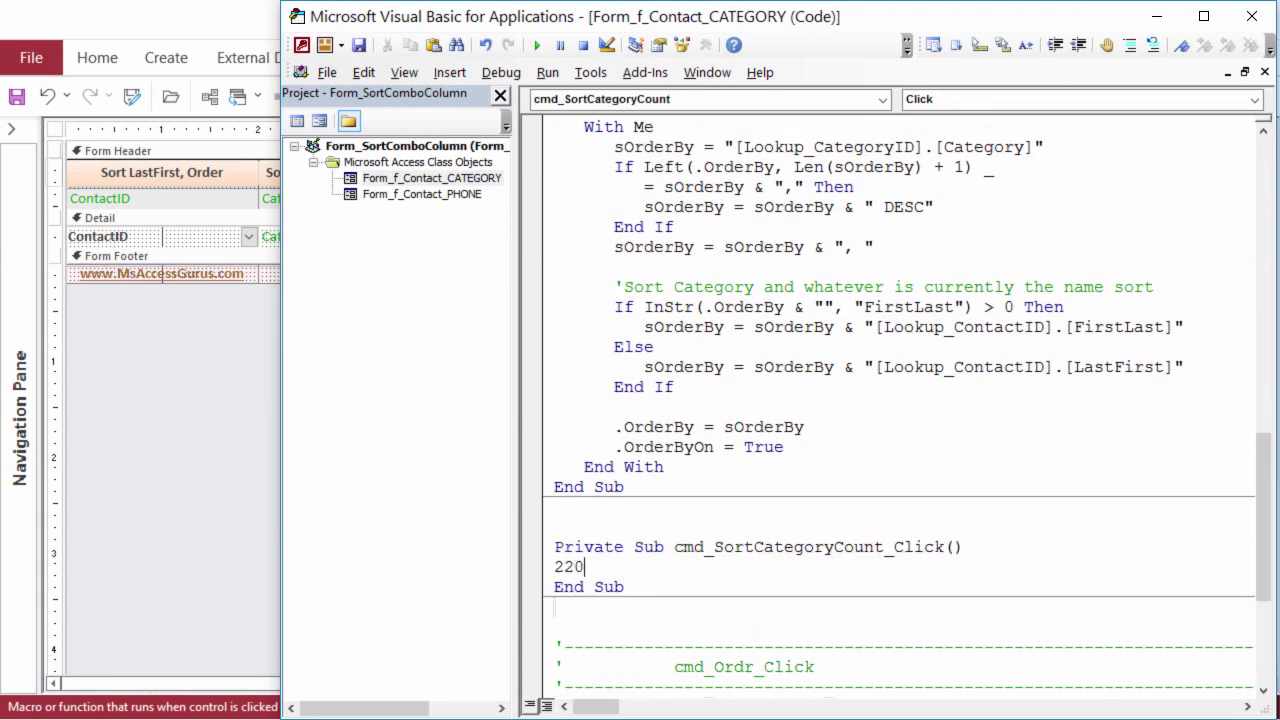
type("719 strive4peace")
key("Return")
key("Up")
key("Home")
type("'")
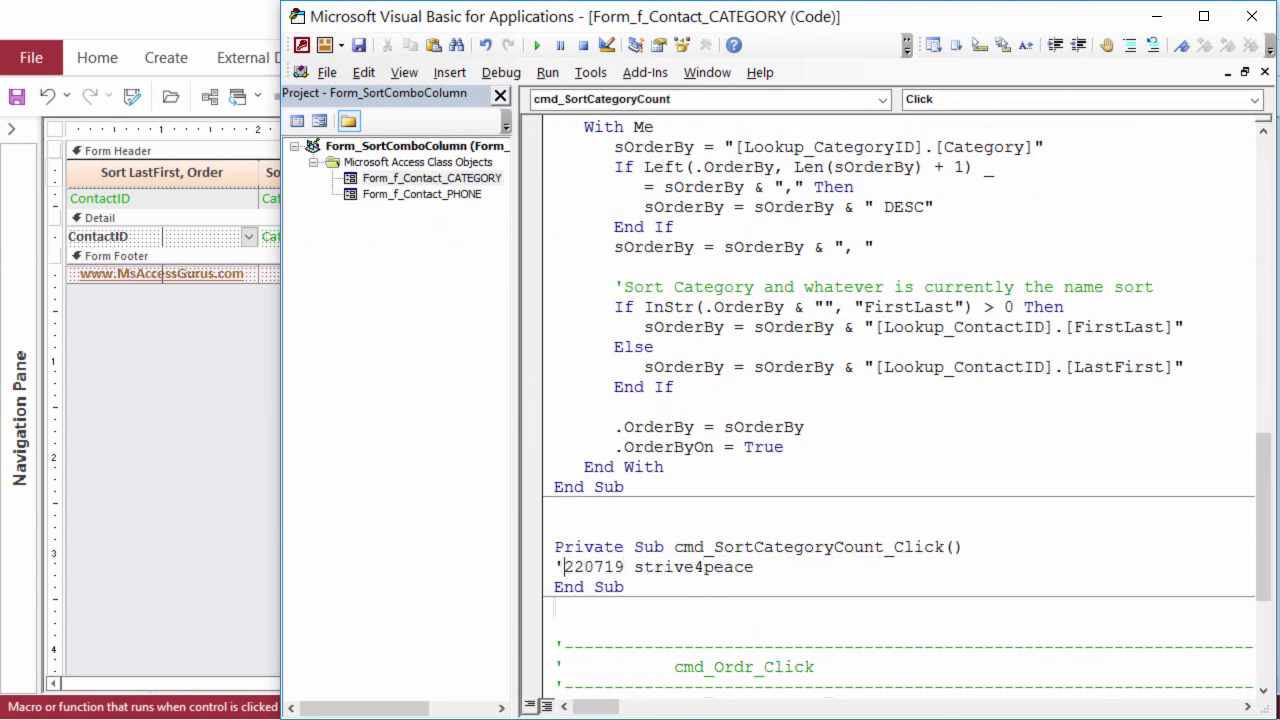
Step: Copy the sorting code from cmd_Category_Click and paste it into the new procedure
scroll(900, 400, "up", 1)
left_click_drag(664, 527, 500, 172)
key("ctrl+c")
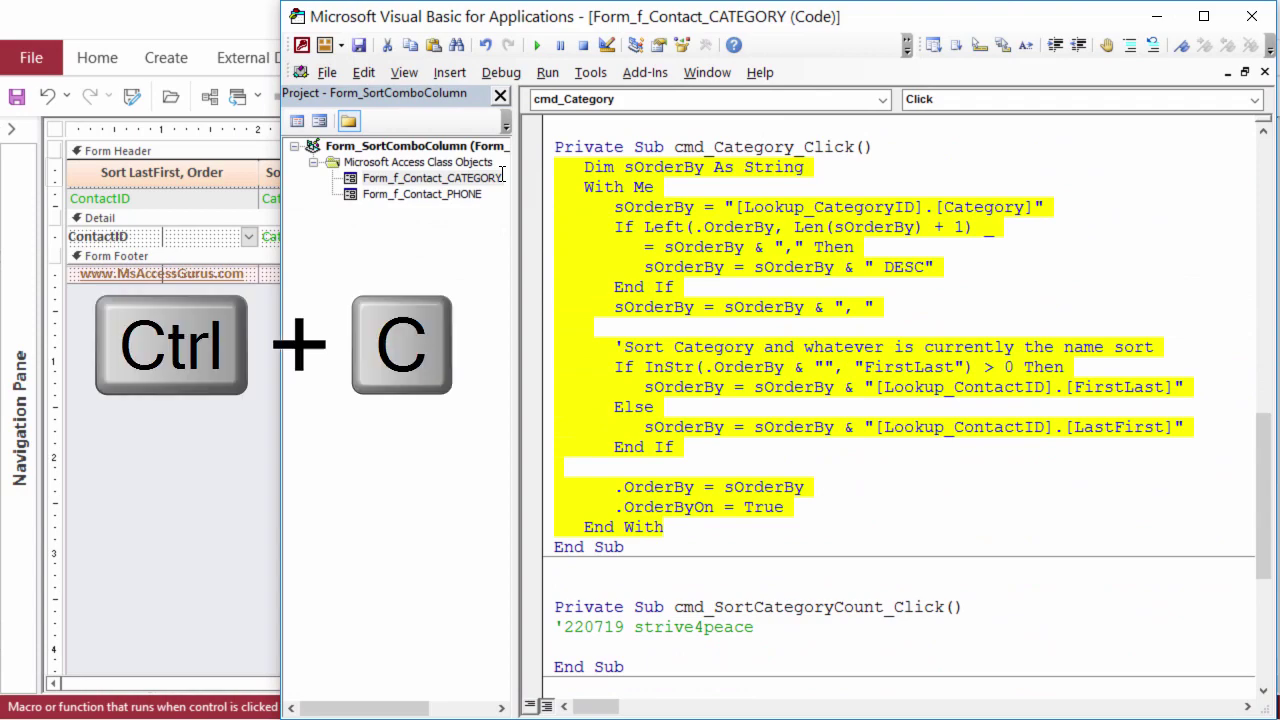
left_click(619, 648)
key("ctrl+v")
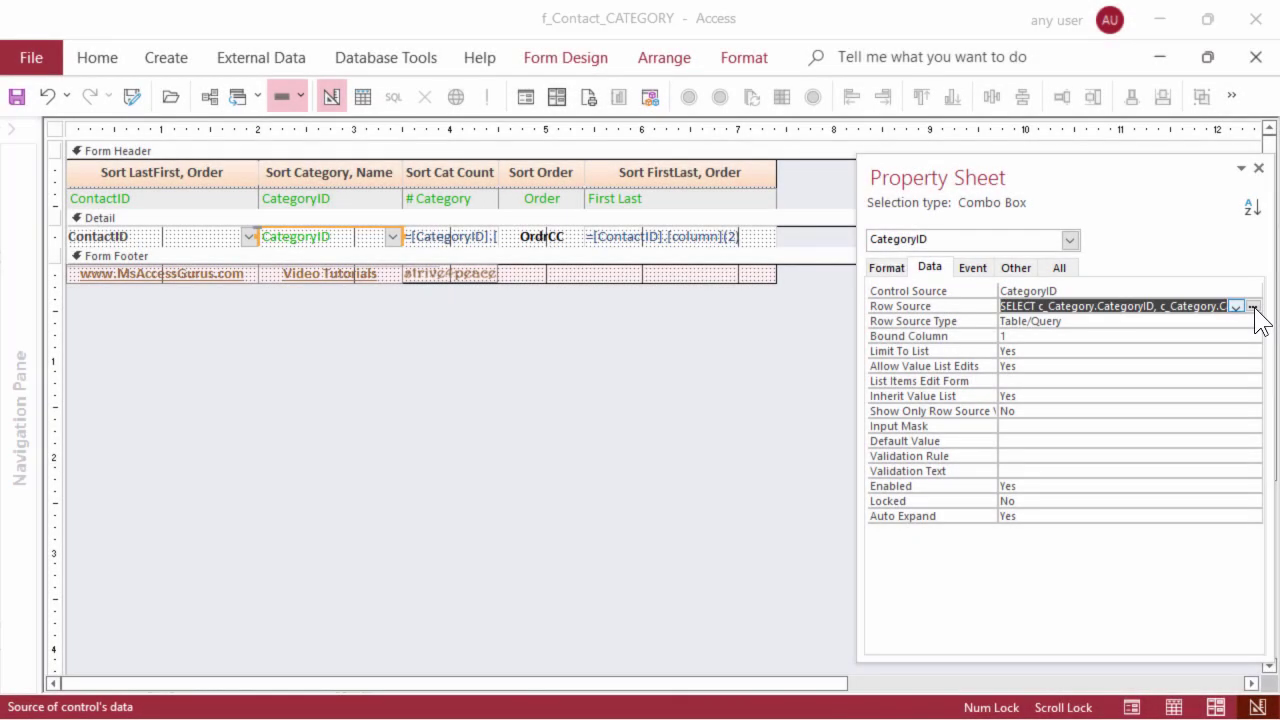
Step: Switch the row-source query to an outer join so all categories appear, including 0-contact ones
left_click(1250, 304)
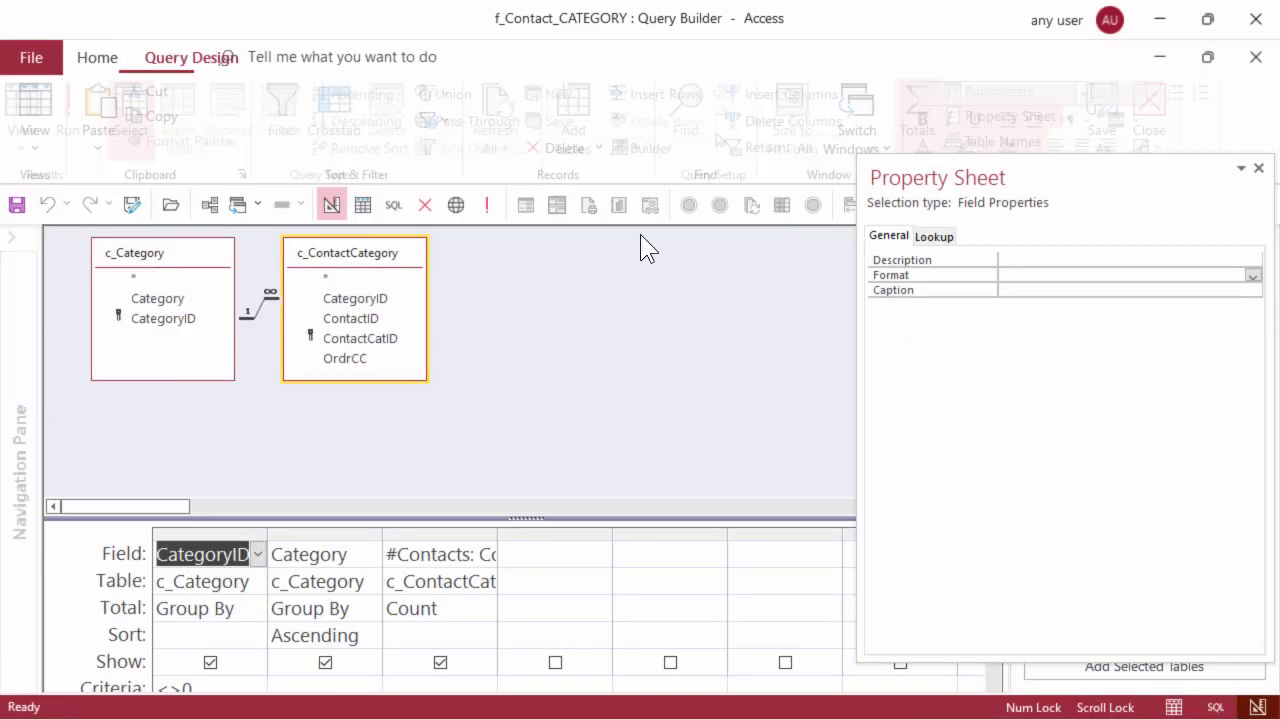
left_click(258, 305)
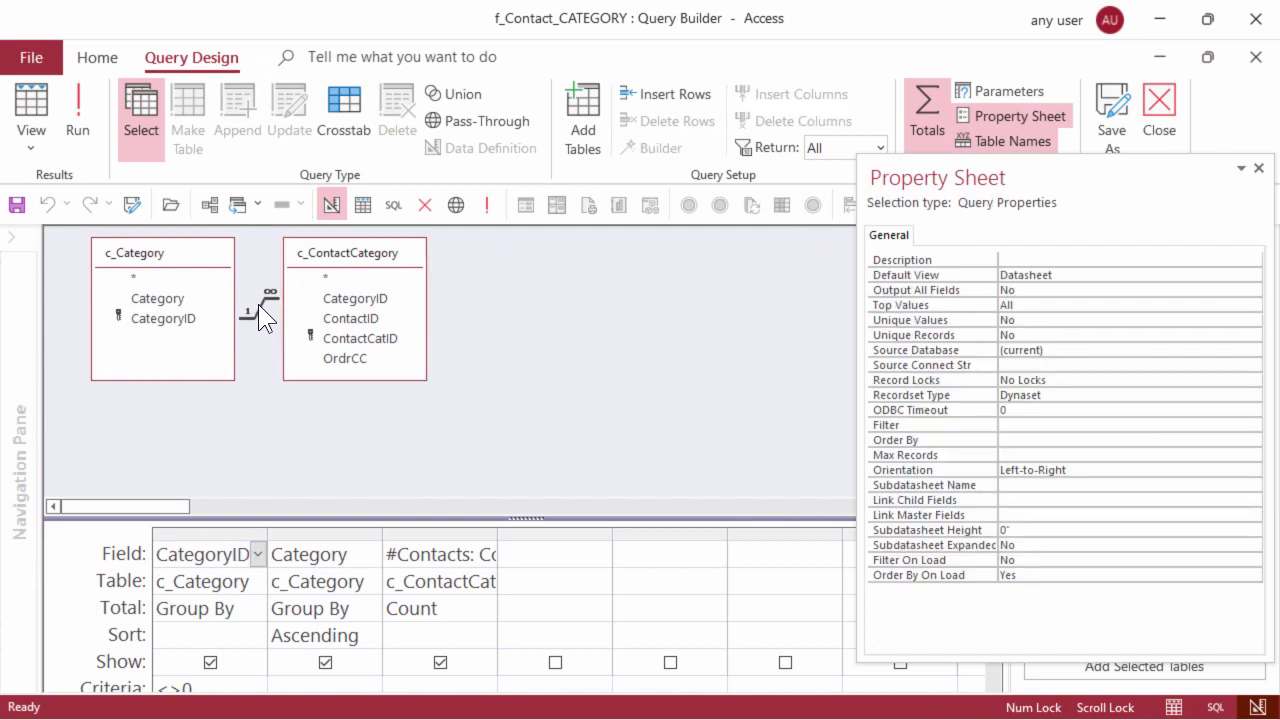
double_click(258, 304)
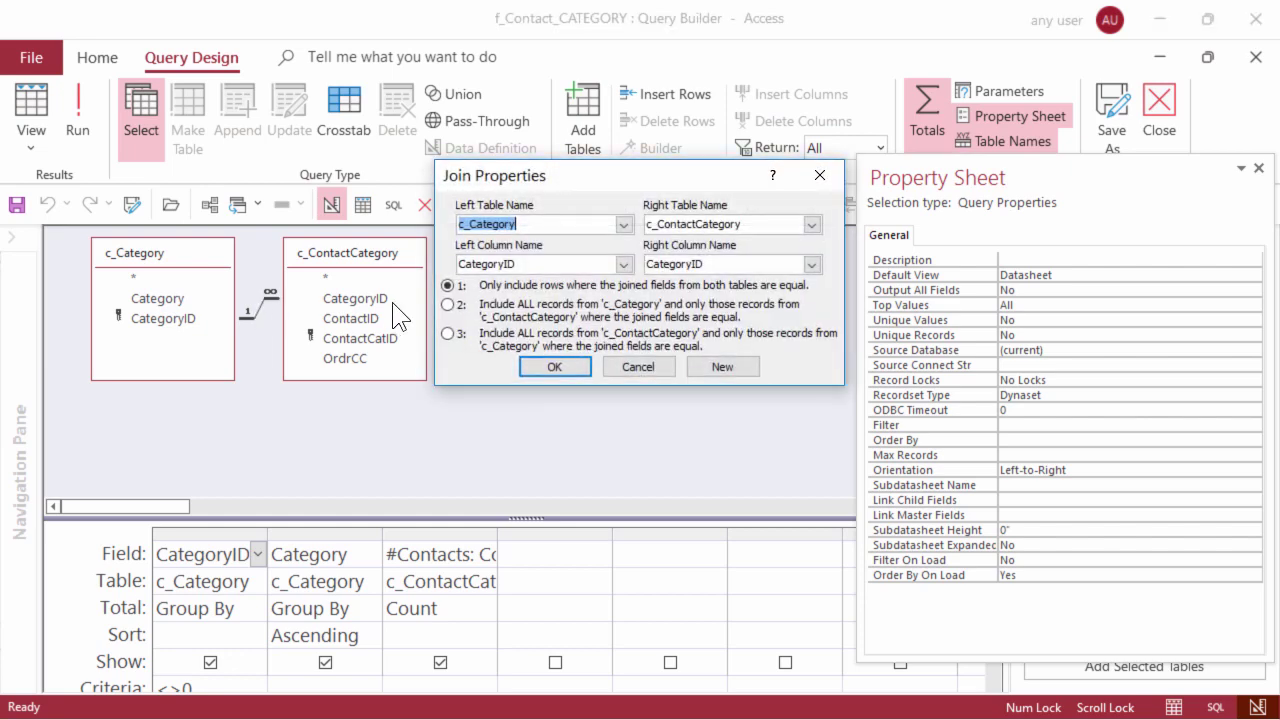
left_click(447, 304)
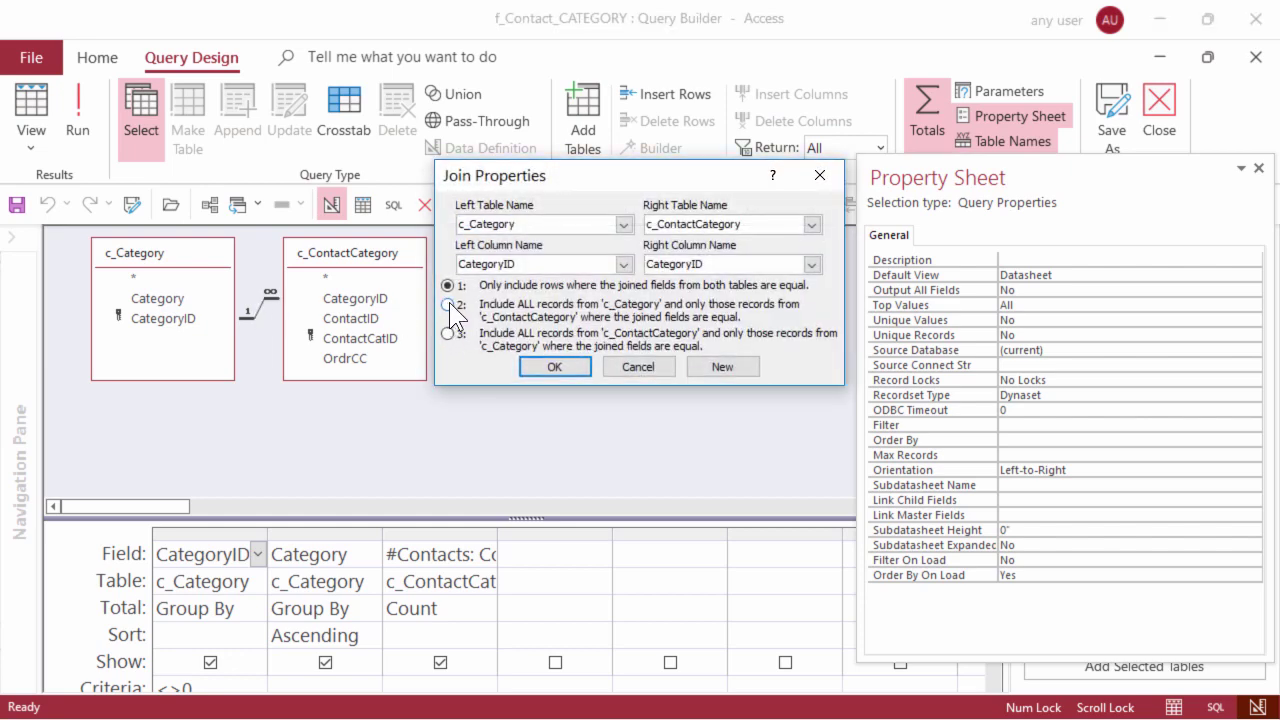
left_click(549, 366)
left_click(34, 113)
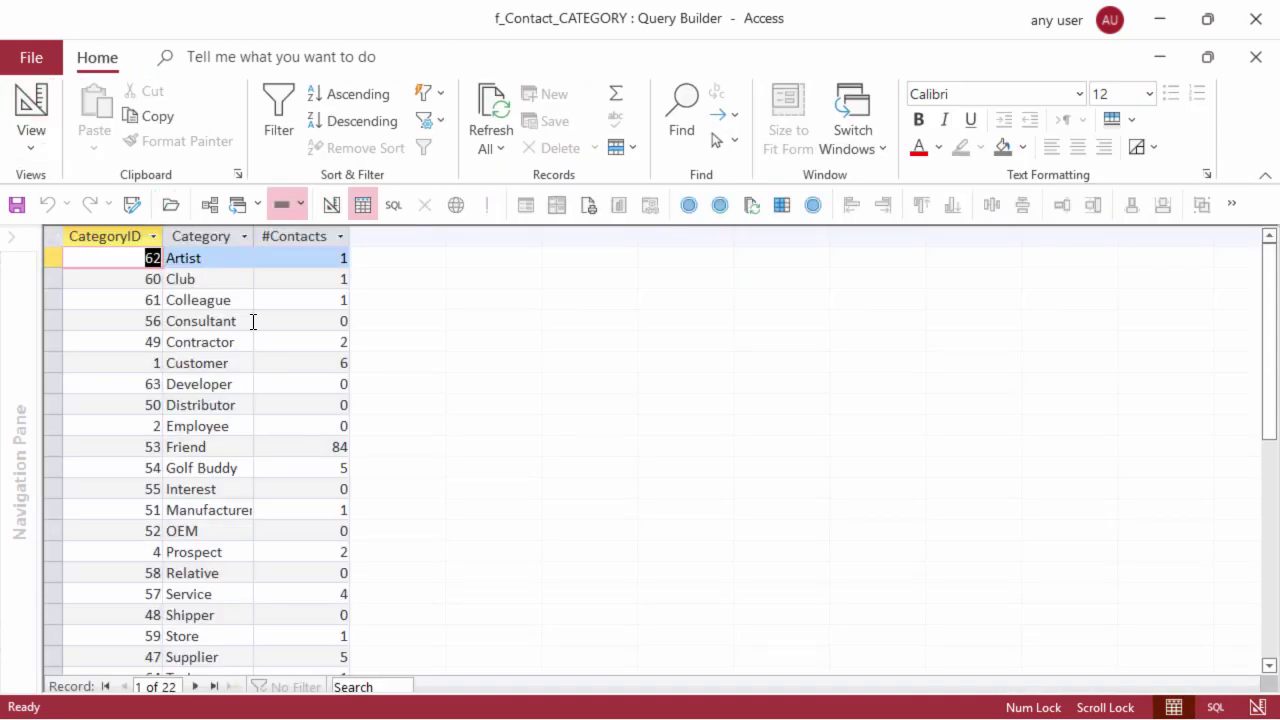
left_click(294, 320)
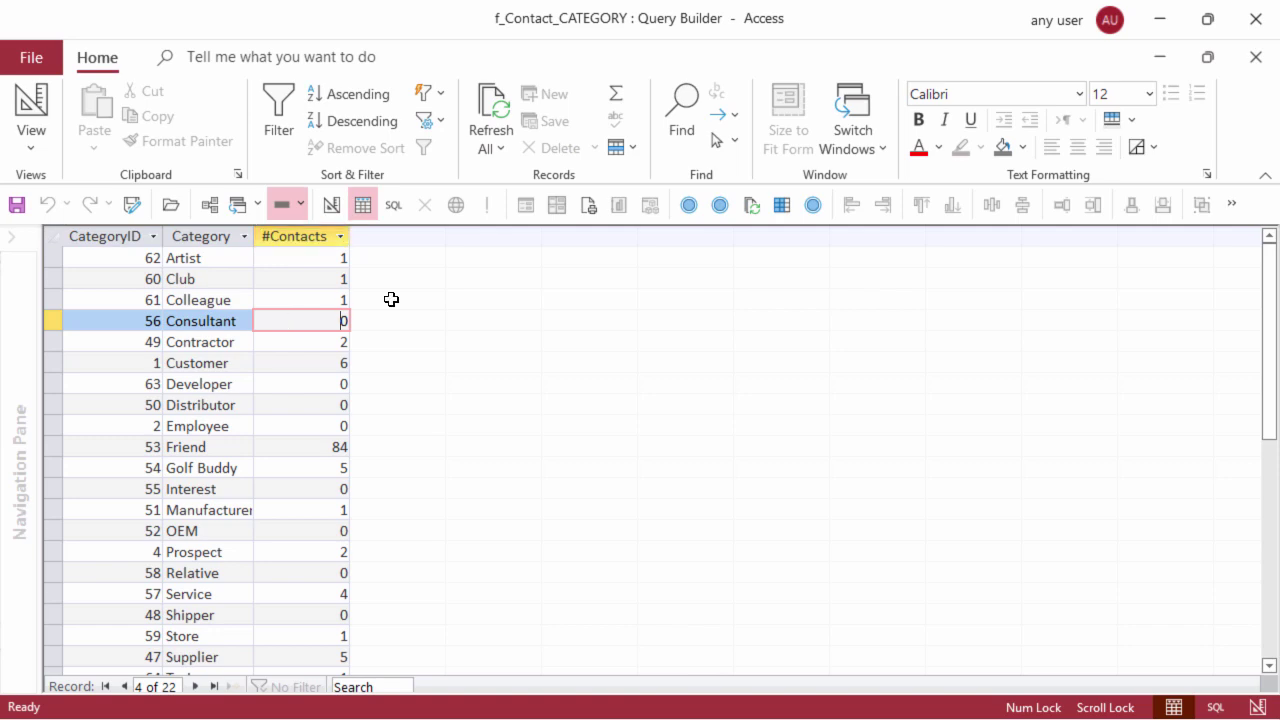
Step: Close the query builder, saving the changed SQL to the row source
left_click(1256, 58)
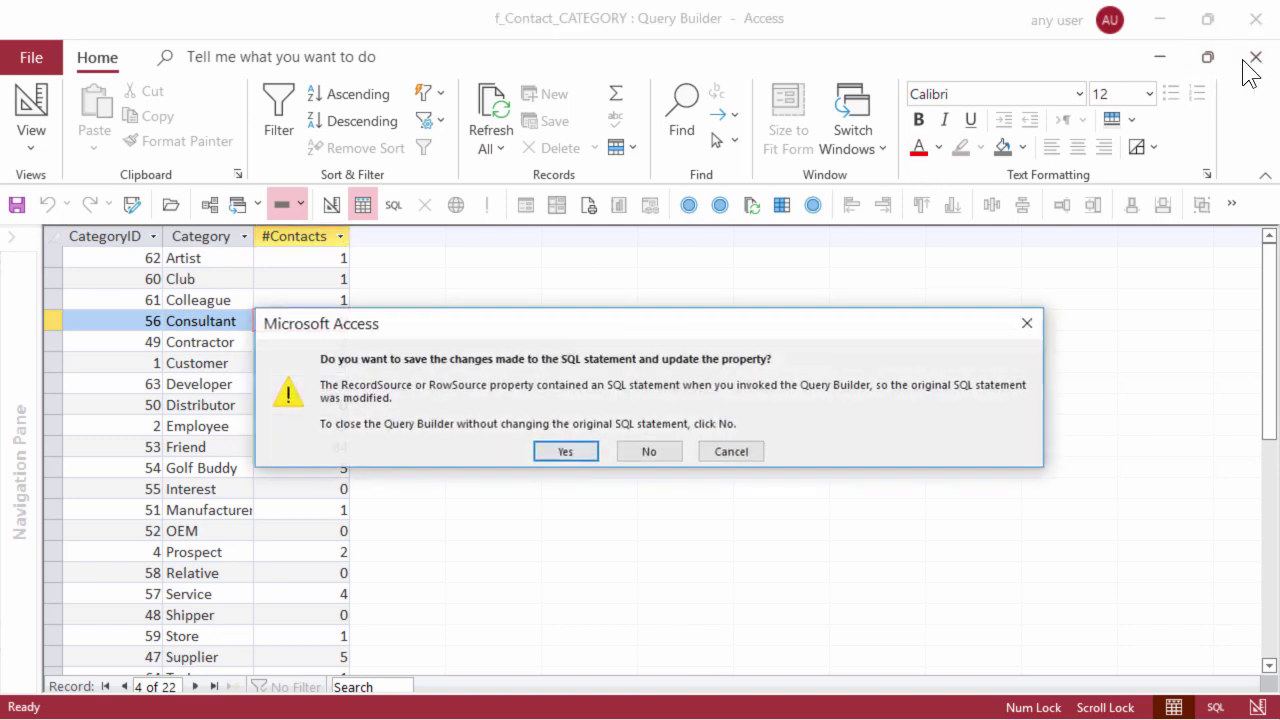
left_click(565, 452)
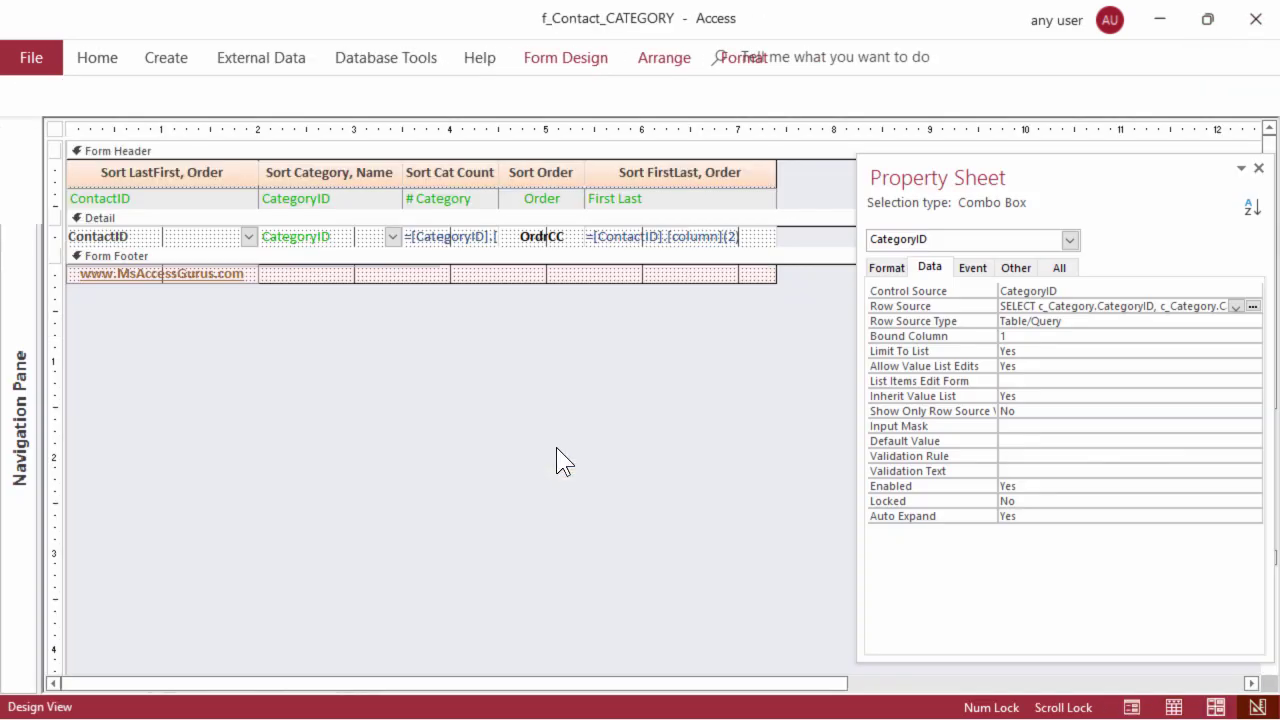
left_click(524, 97)
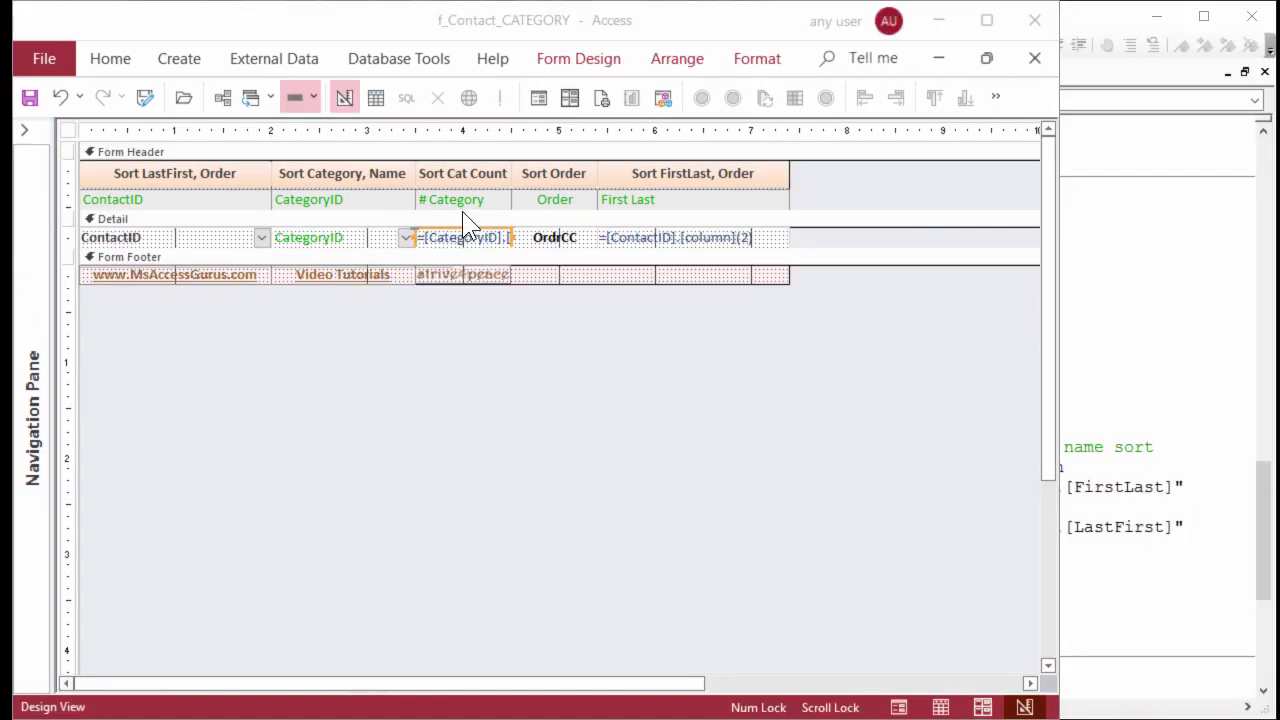
key("F4")
Step: Change the count column label to '# In Category' and return to the VBA editor
left_click(431, 197)
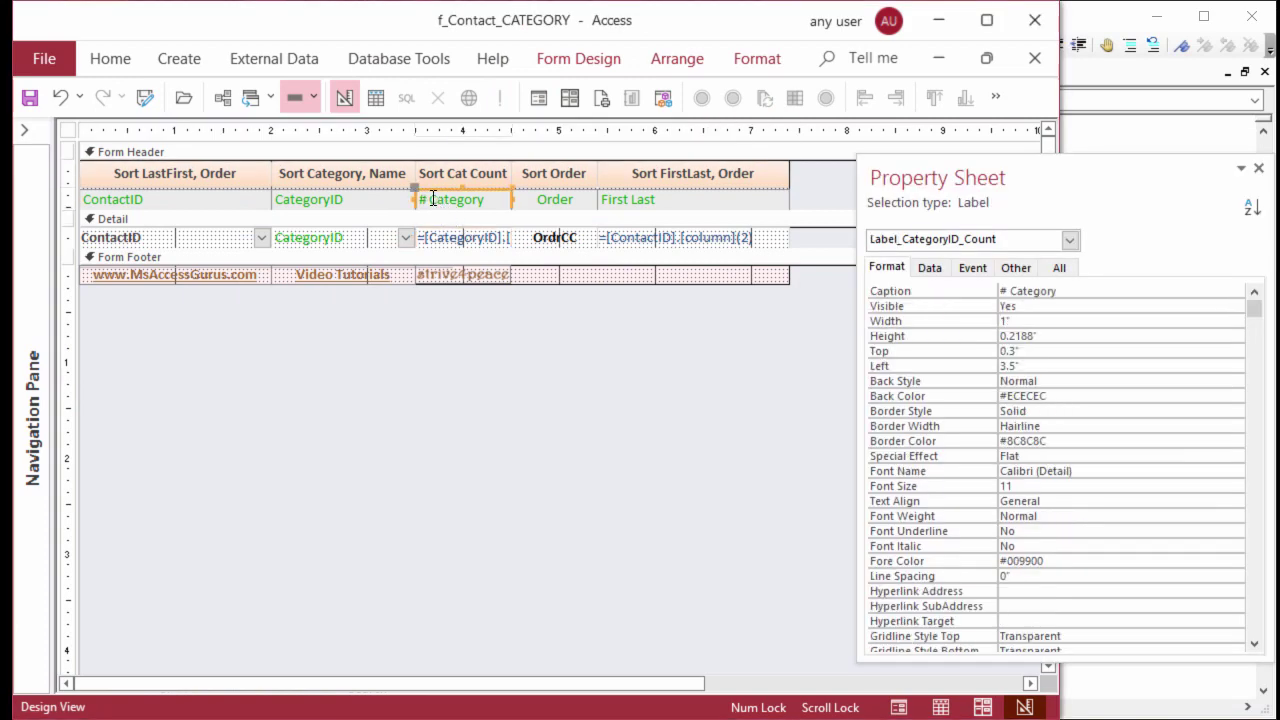
left_click(431, 197)
type("In")
mouse_move(490, 213)
left_mouse_down()
mouse_move(502, 187)
mouse_move(414, 192)
left_mouse_up()
key("Escape")
left_click(1098, 22)
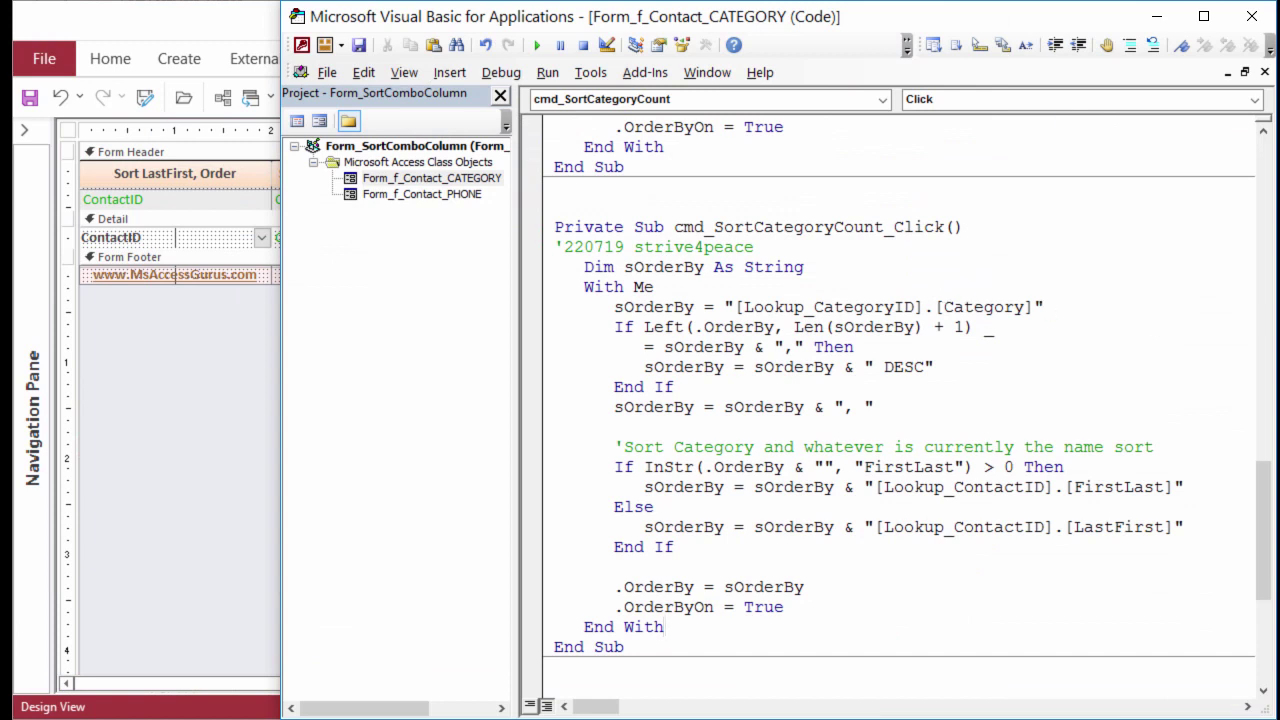
Step: Replace [Category] with [#Contacts] in the sOrderBy line and add blank lines after the DESC block
double_click(977, 307)
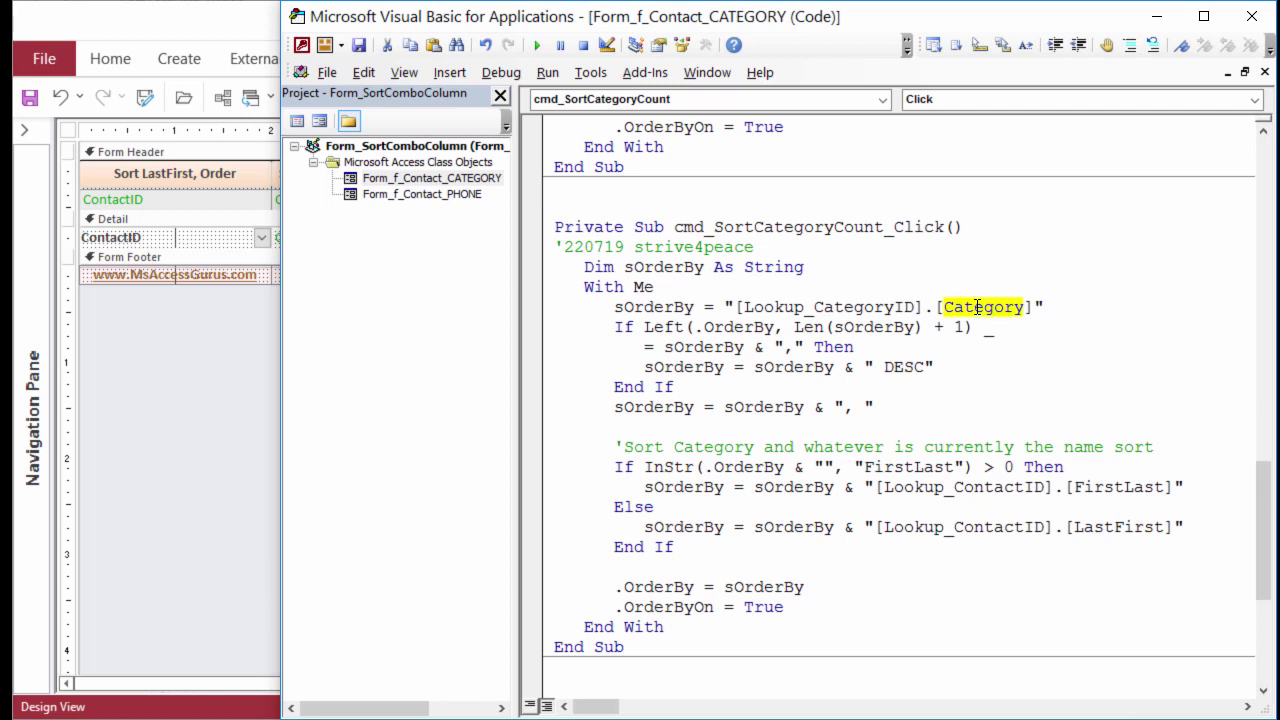
type("#Contacts")
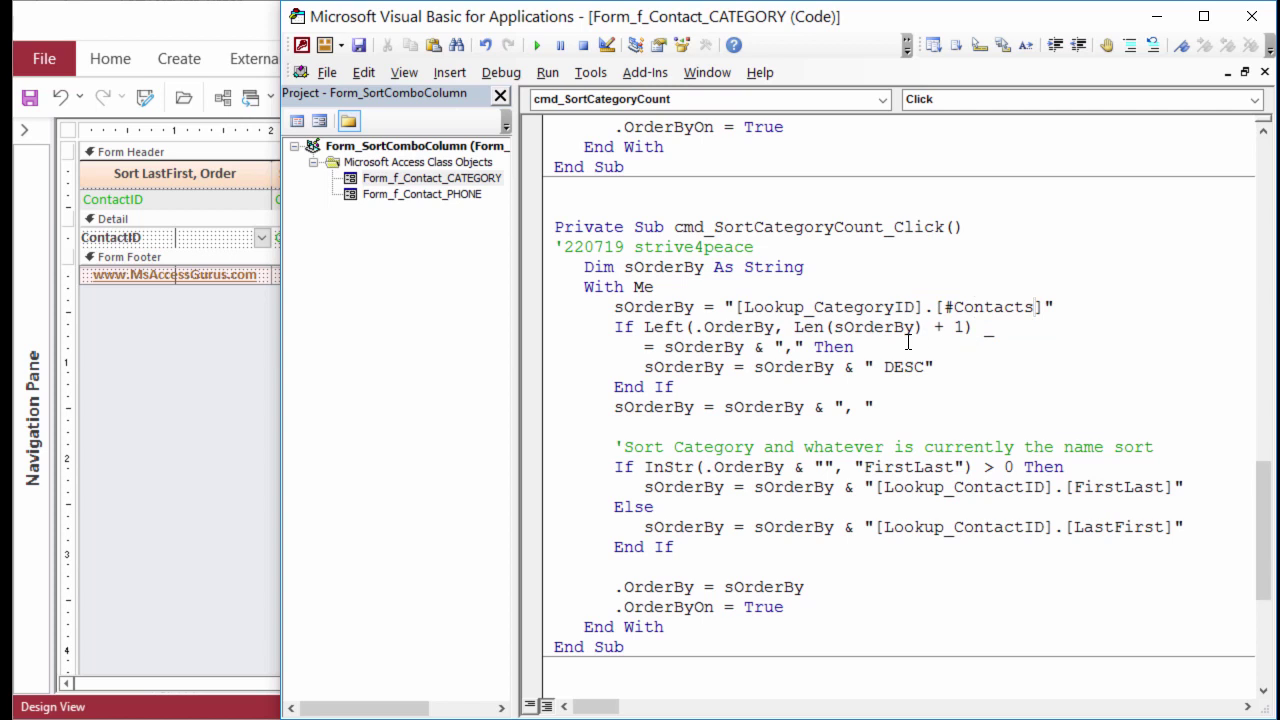
left_click(930, 428)
key("Return")
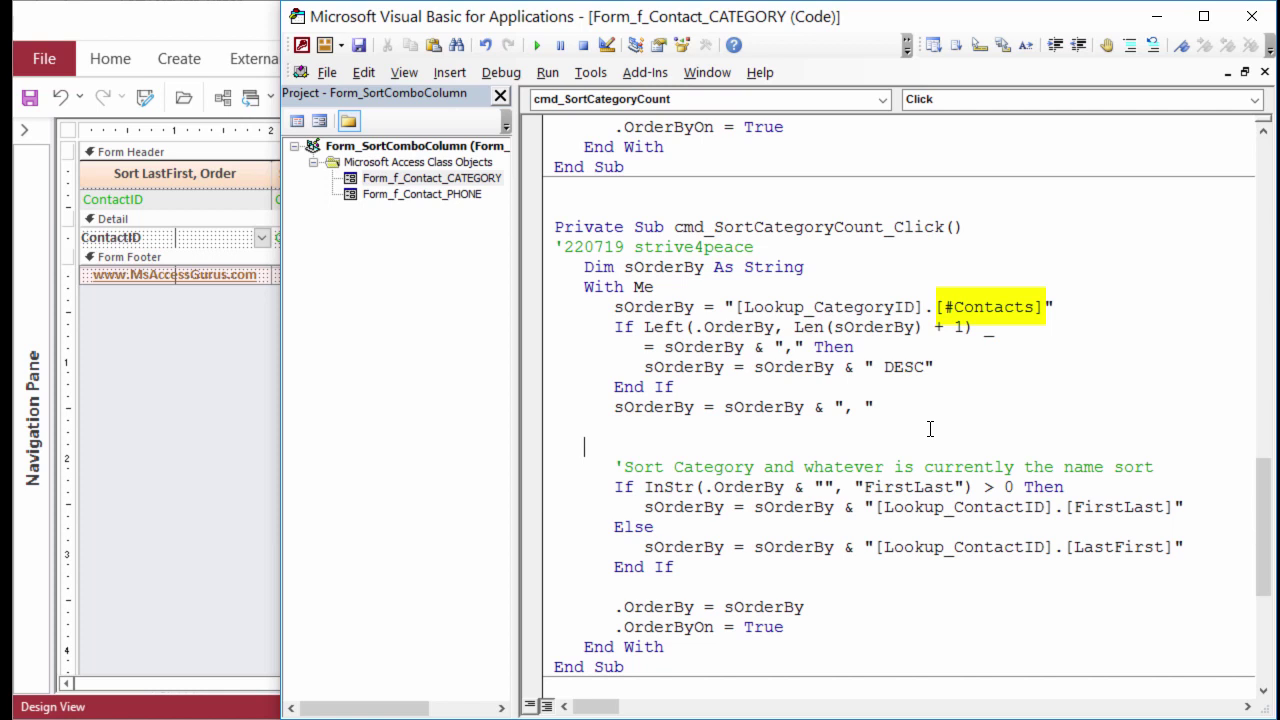
key("Return")
Step: Add a 'sort by category' comment and a line appending [Lookup_CategoryID].[Category] to sOrderBy
key("Tab")
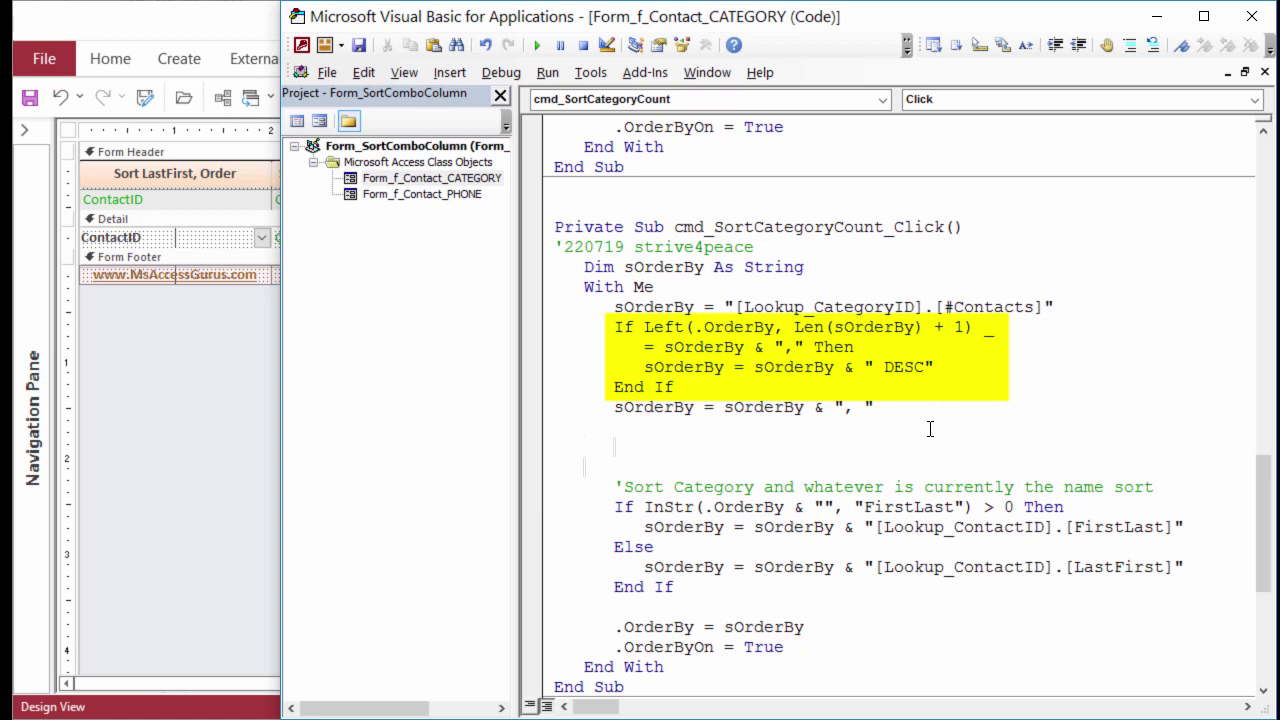
type("'sort")
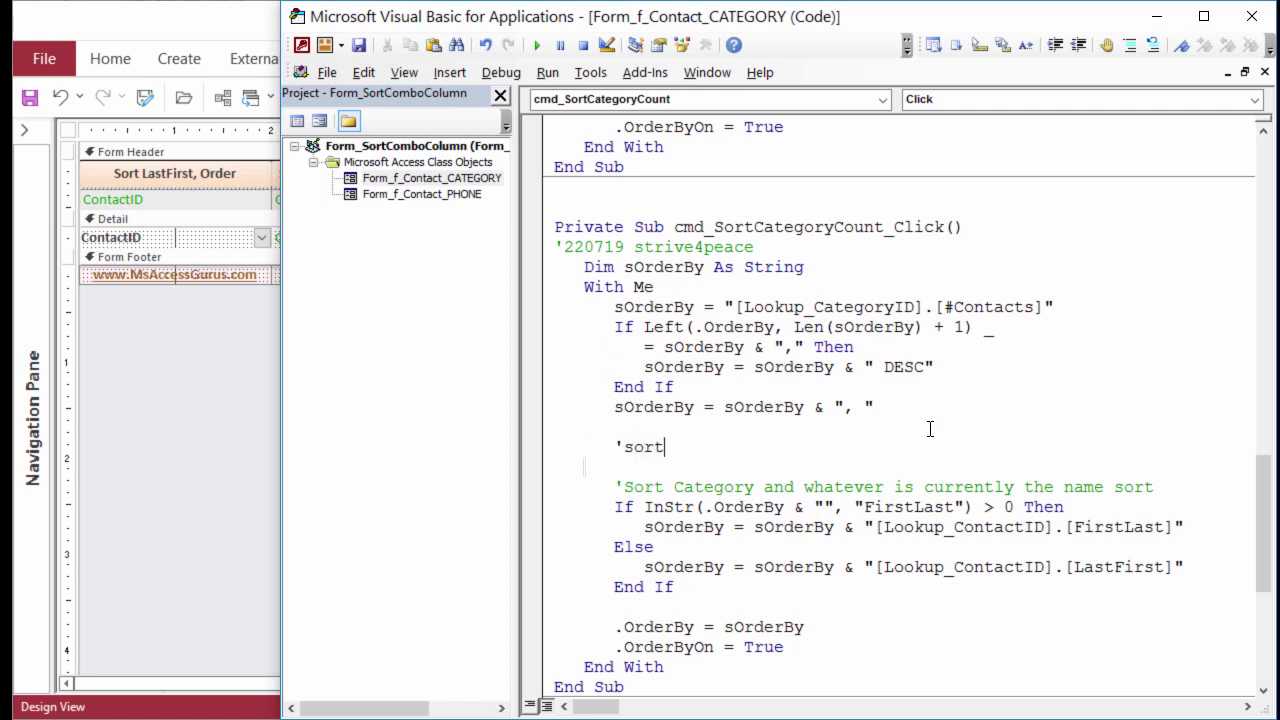
type(" by category")
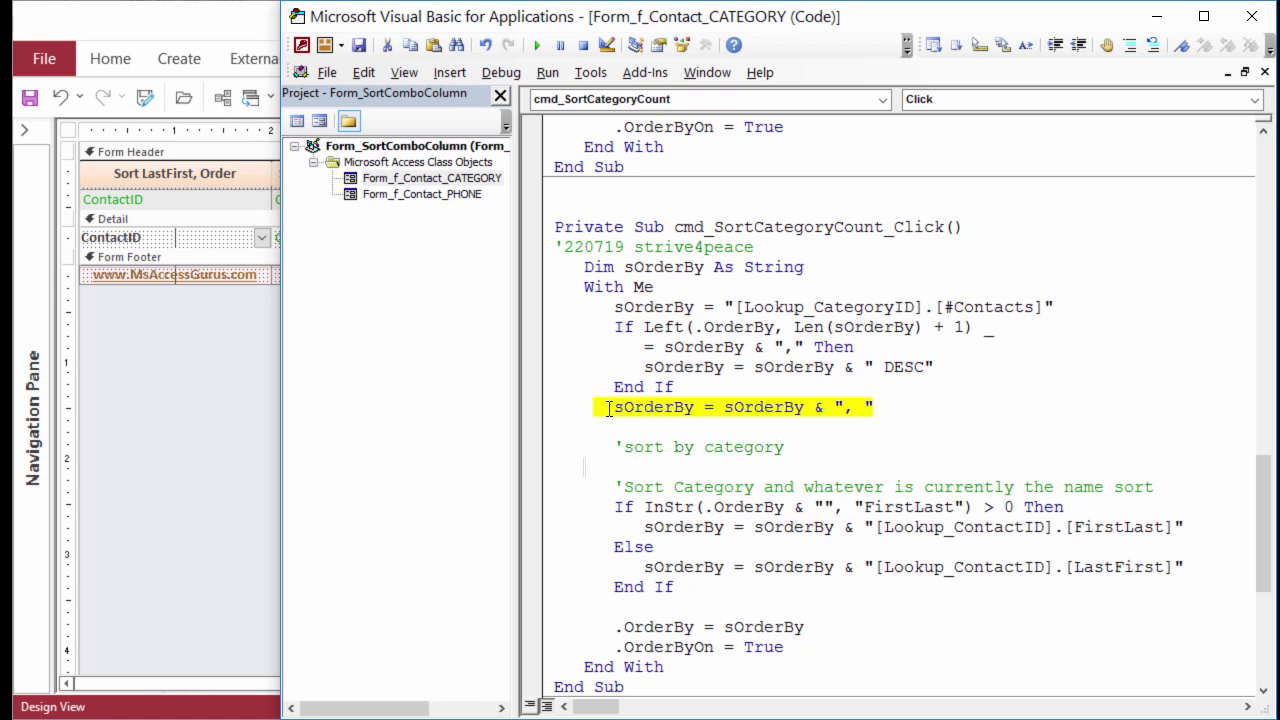
left_click_drag(614, 408, 620, 470)
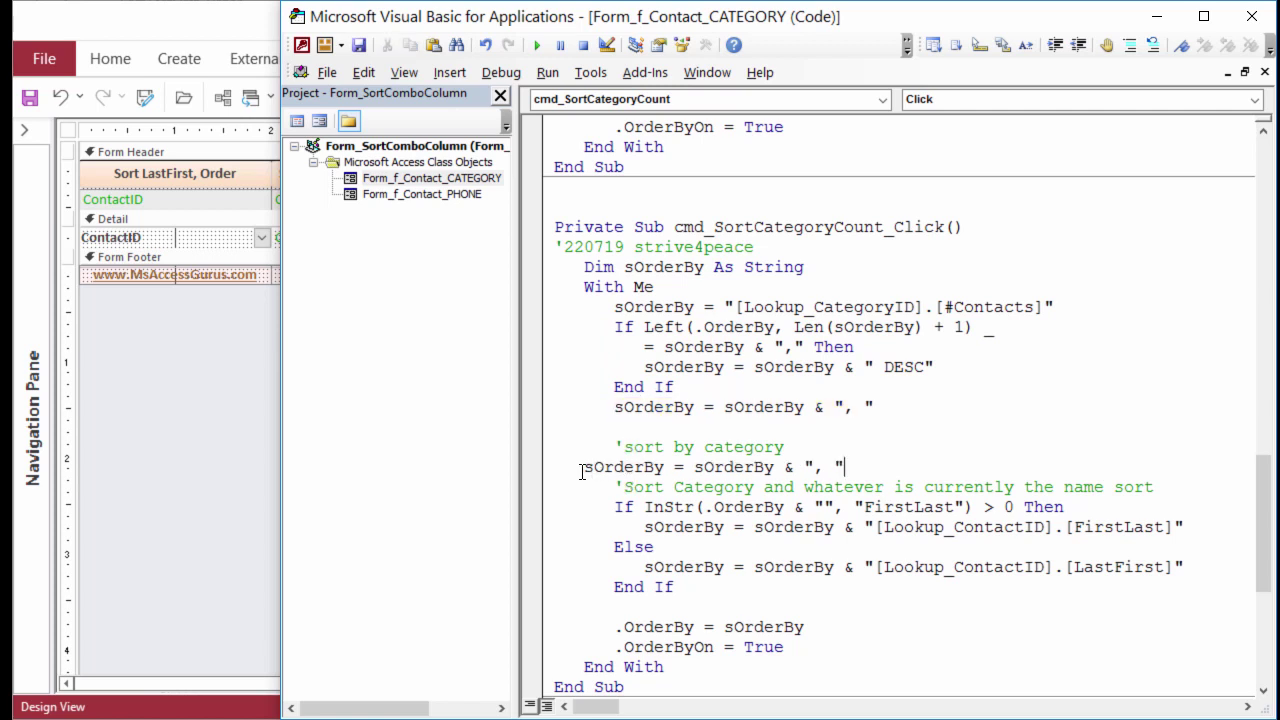
key("Tab")
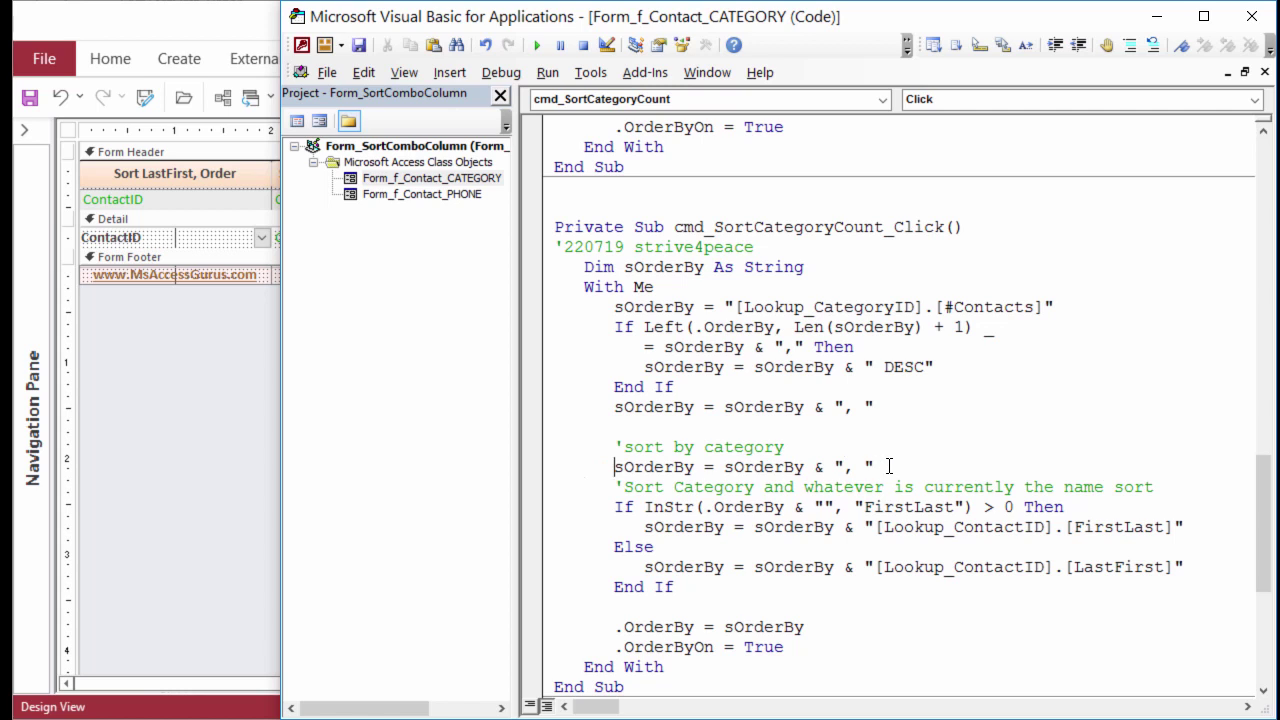
left_click(888, 467)
key("Return")
key("Return")
left_click(868, 467)
type("[Lookup_CategoryID].[#Contacts]")
key("BackSpace")
key("BackSpace")
key("BackSpace")
key("BackSpace")
key("BackSpace")
key("BackSpace")
key("BackSpace")
key("BackSpace")
key("BackSpace")
key("BackSpace")
type("Categor")
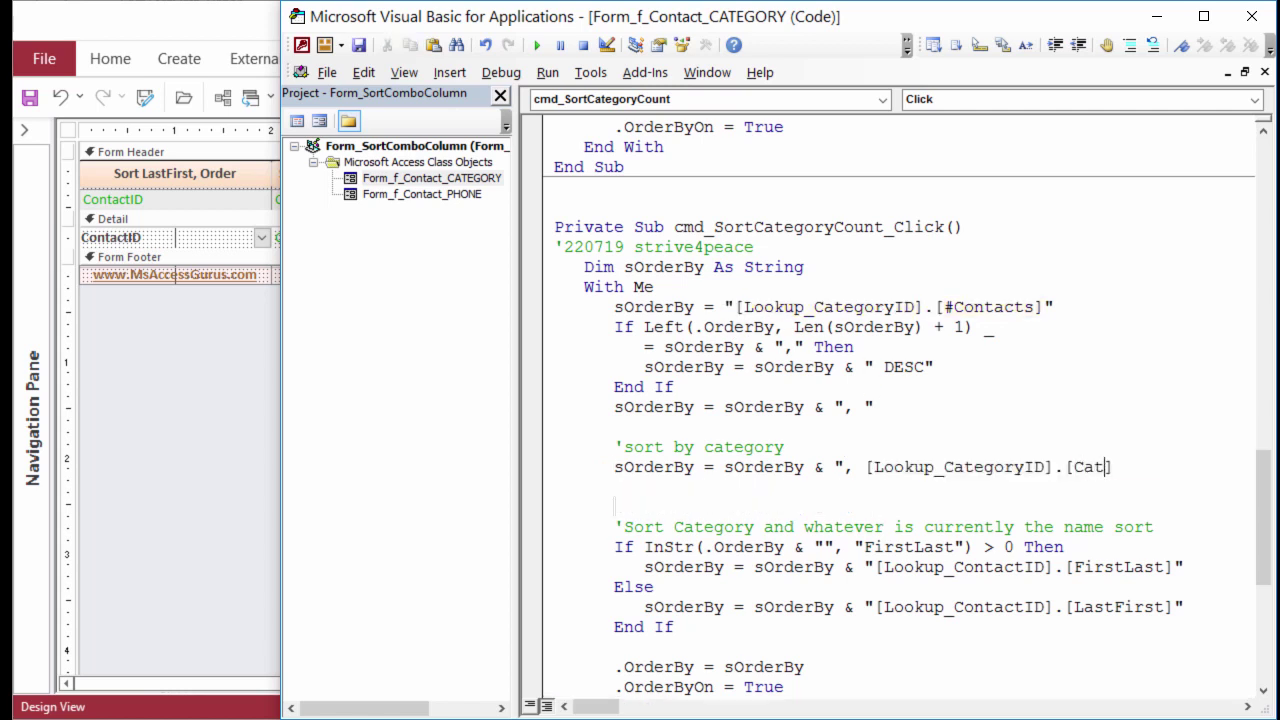
type("y], \"")
Step: Compile the form's VBA code, save it, and return to Access
left_click(501, 72)
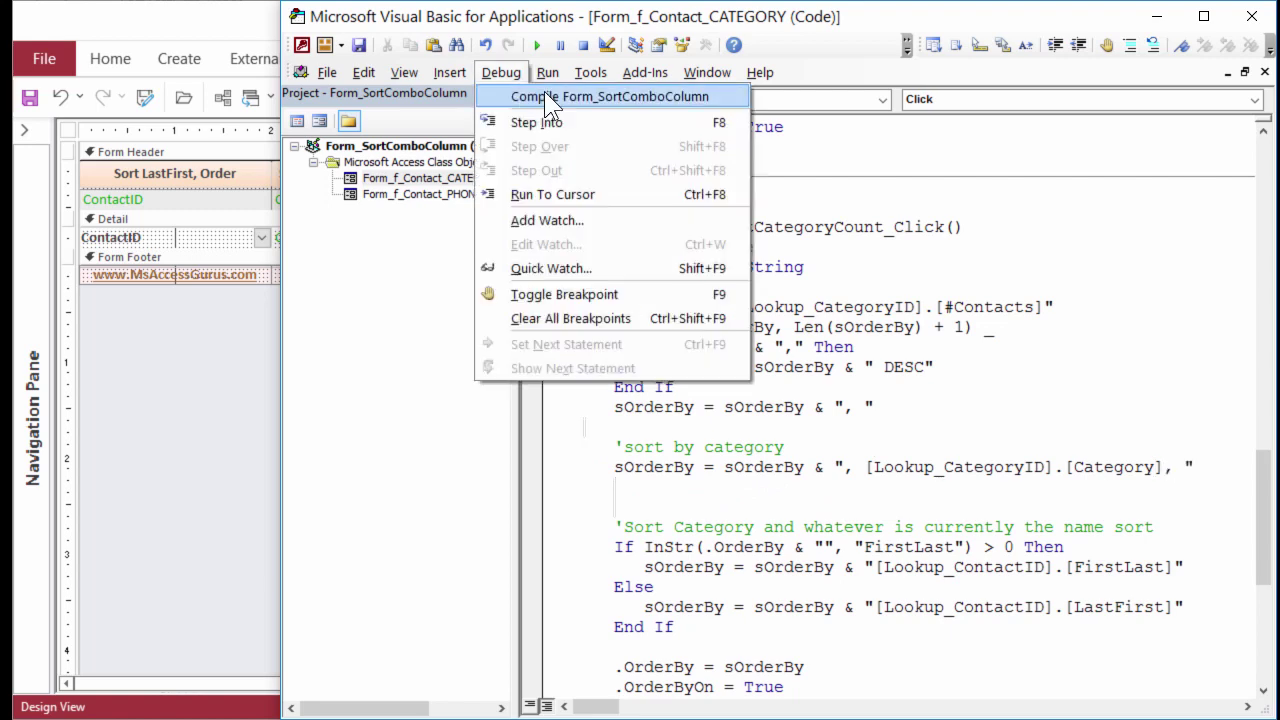
left_click(546, 95)
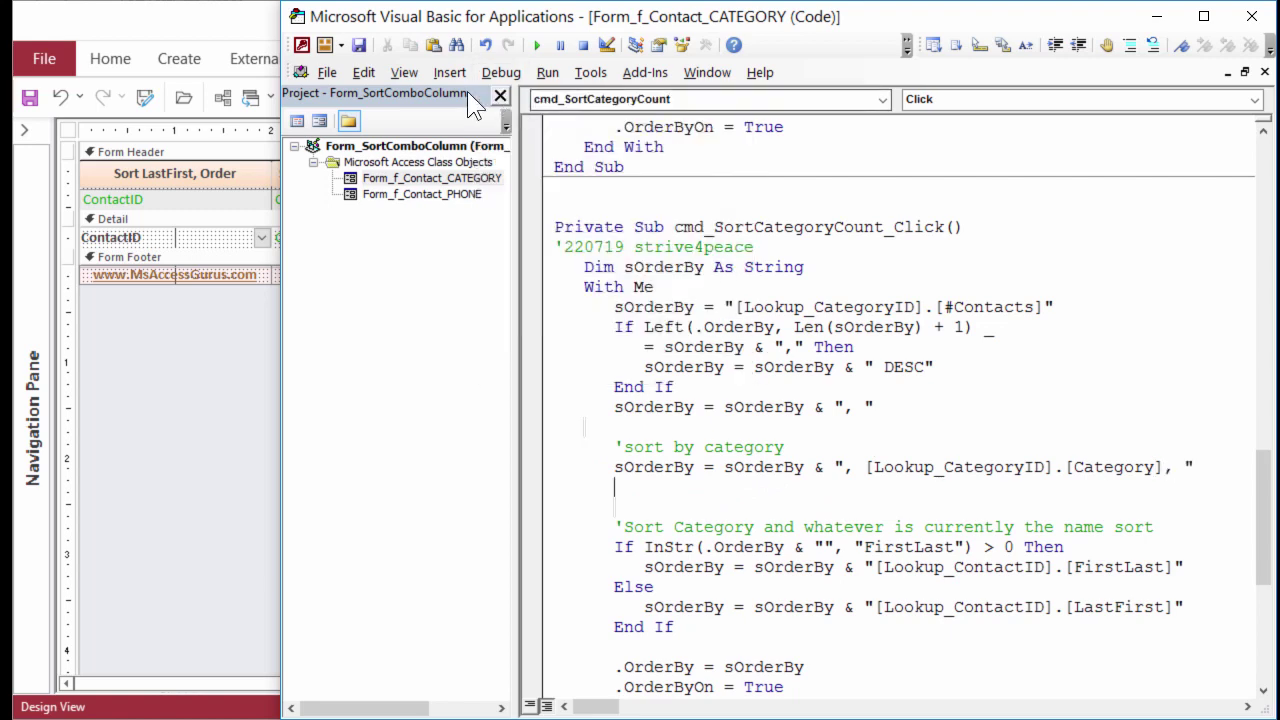
left_click(358, 45)
left_click(207, 20)
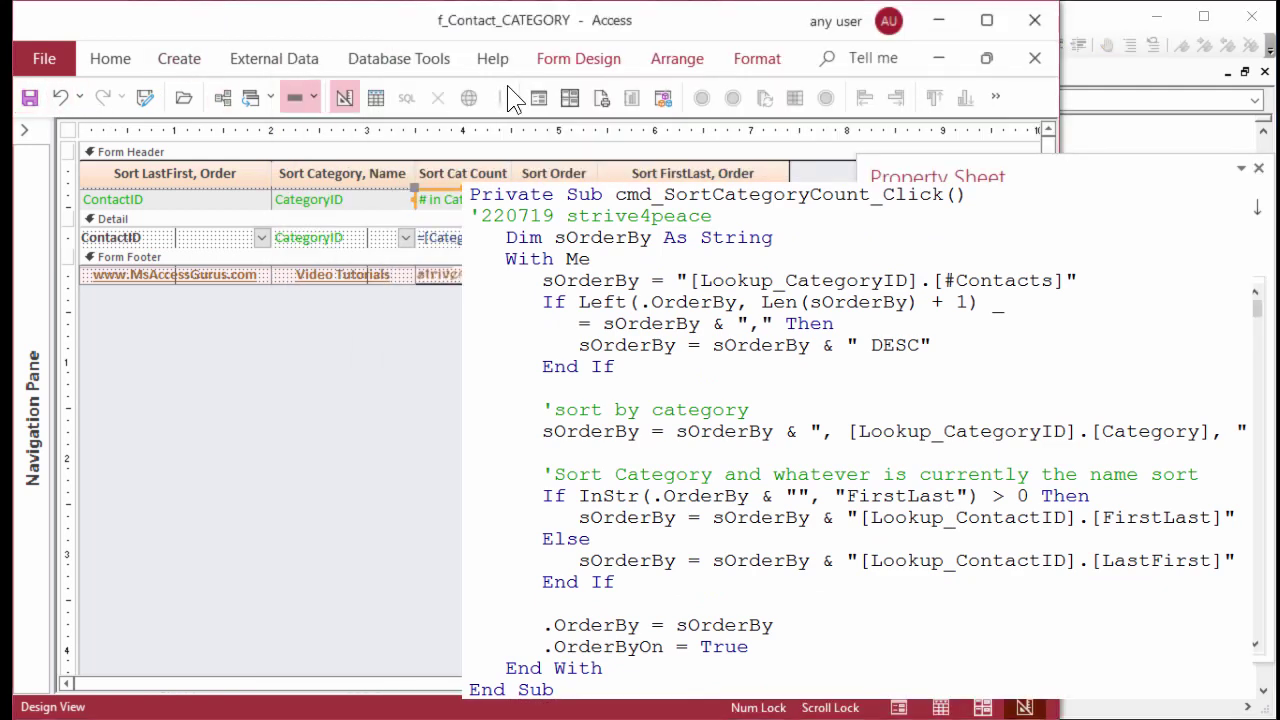
Step: Show f_Contact_CATEGORY in Form View and test Sort Cat Count ascending and descending, with Sort LastFirst between
left_click(536, 94)
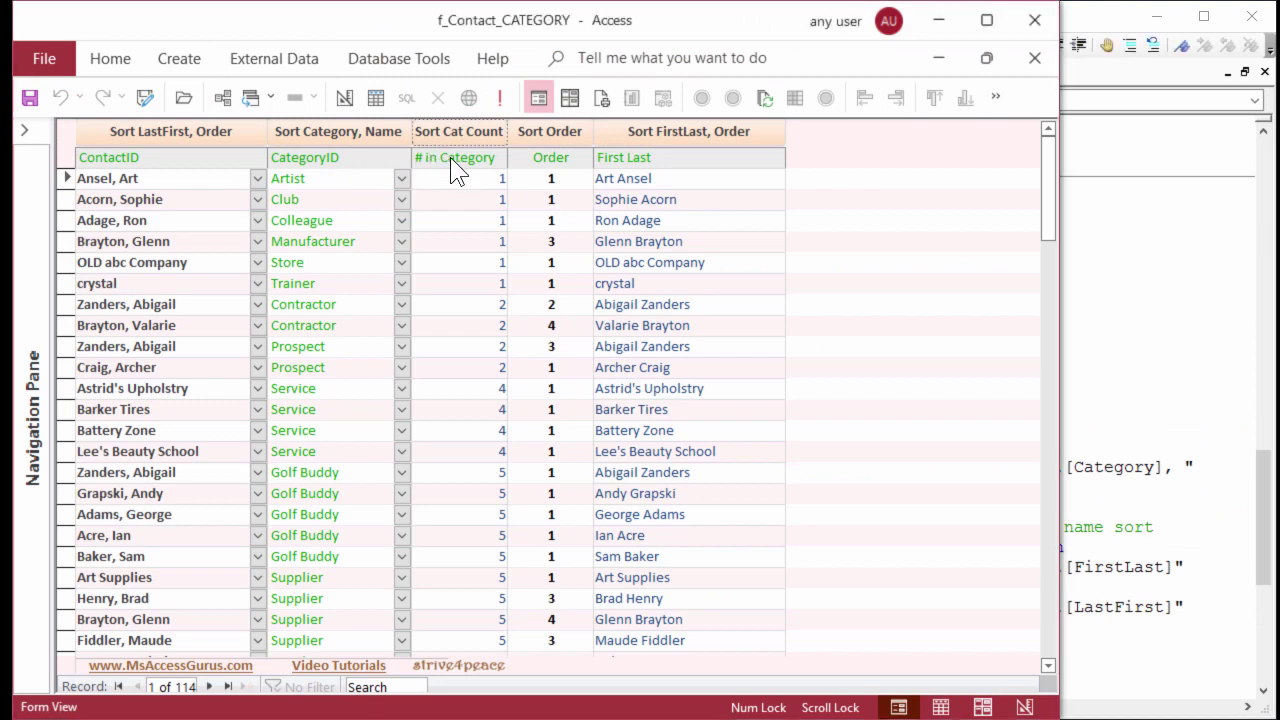
left_click(459, 133)
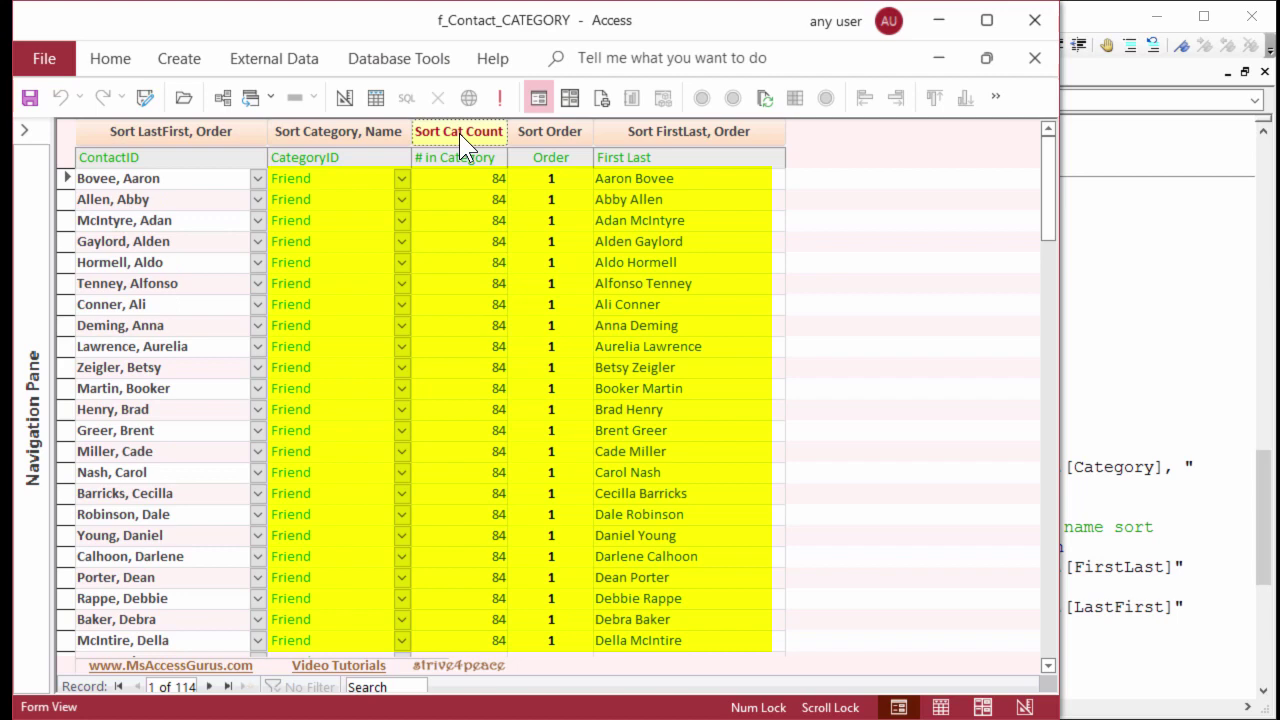
left_click(170, 131)
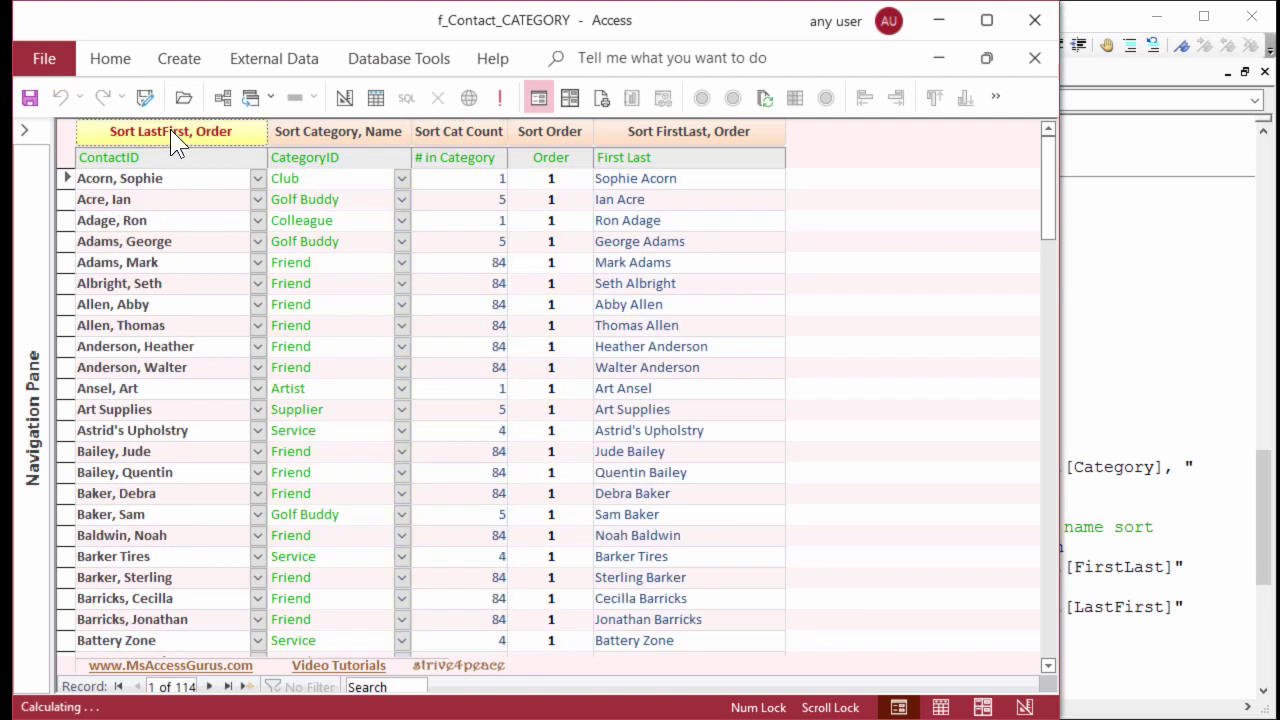
left_click(455, 133)
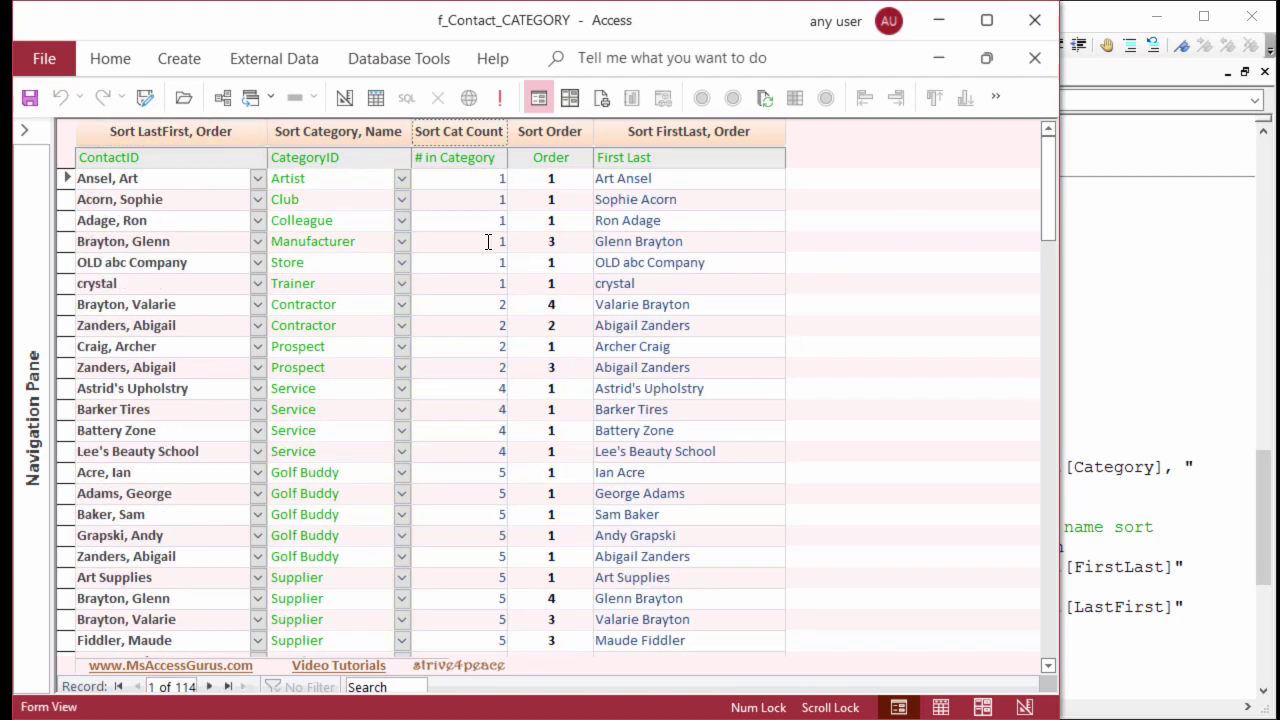
left_click(468, 135)
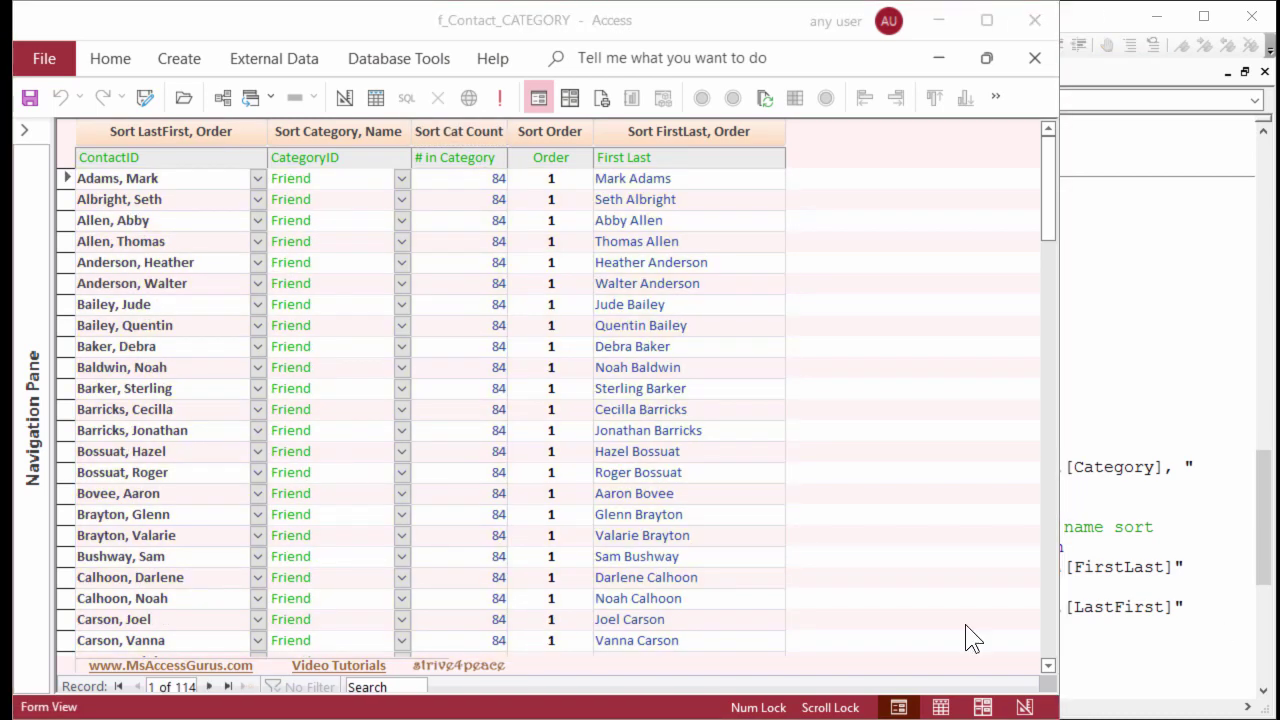
left_click(1050, 632)
left_click(1050, 632)
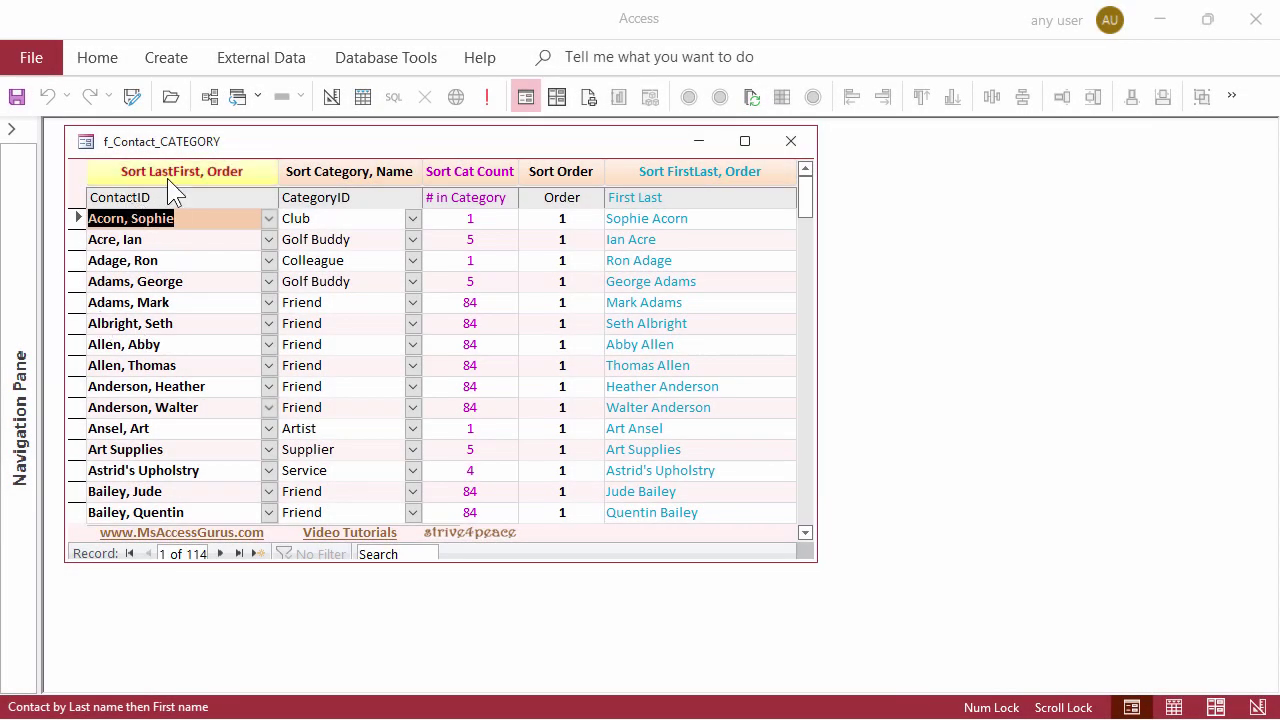
Step: Try Sort Order, Sort LastFirst, Sort Category, Sort Cat Count, Sort Order and Sort FirstLast in turn
left_click(567, 172)
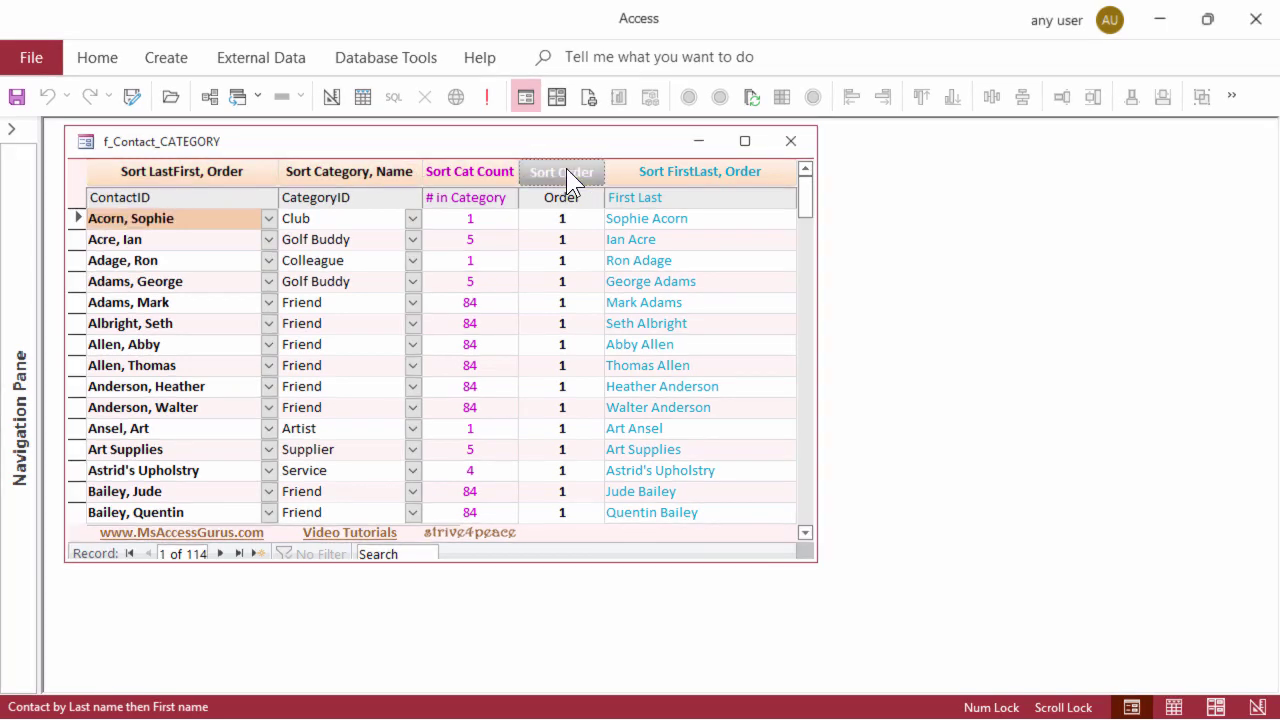
left_click(209, 175)
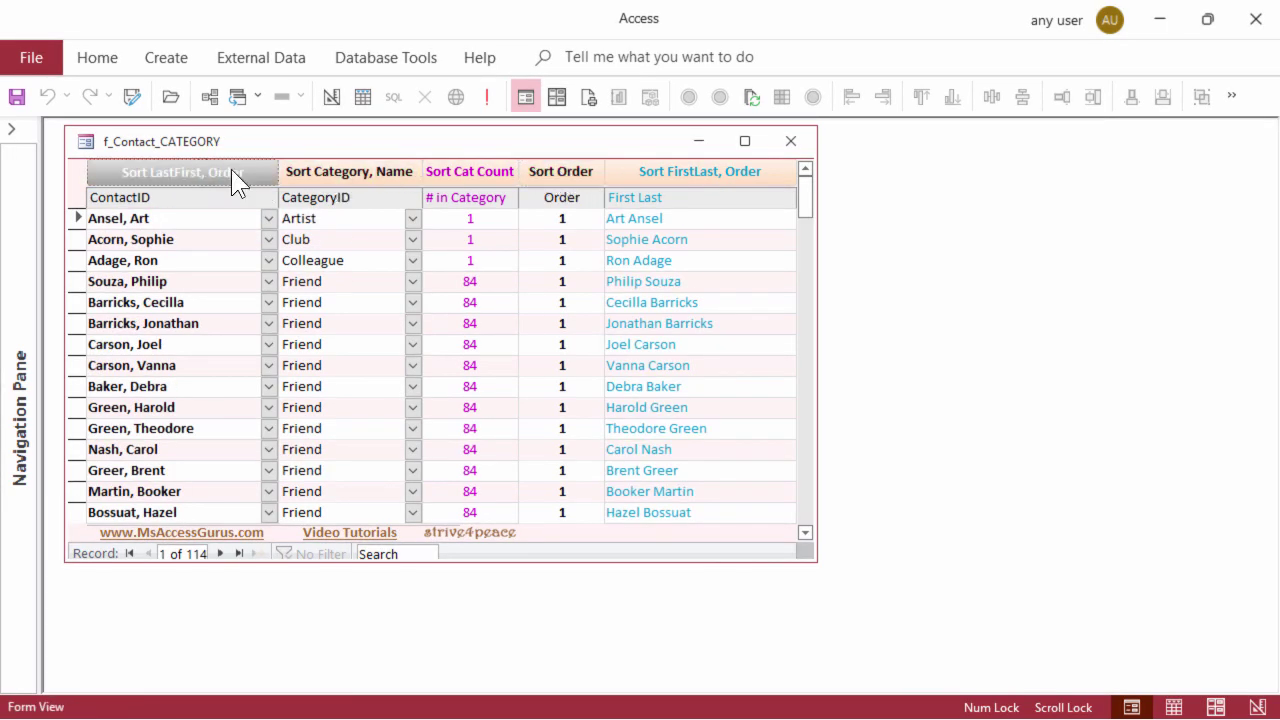
left_click(334, 176)
left_click(478, 169)
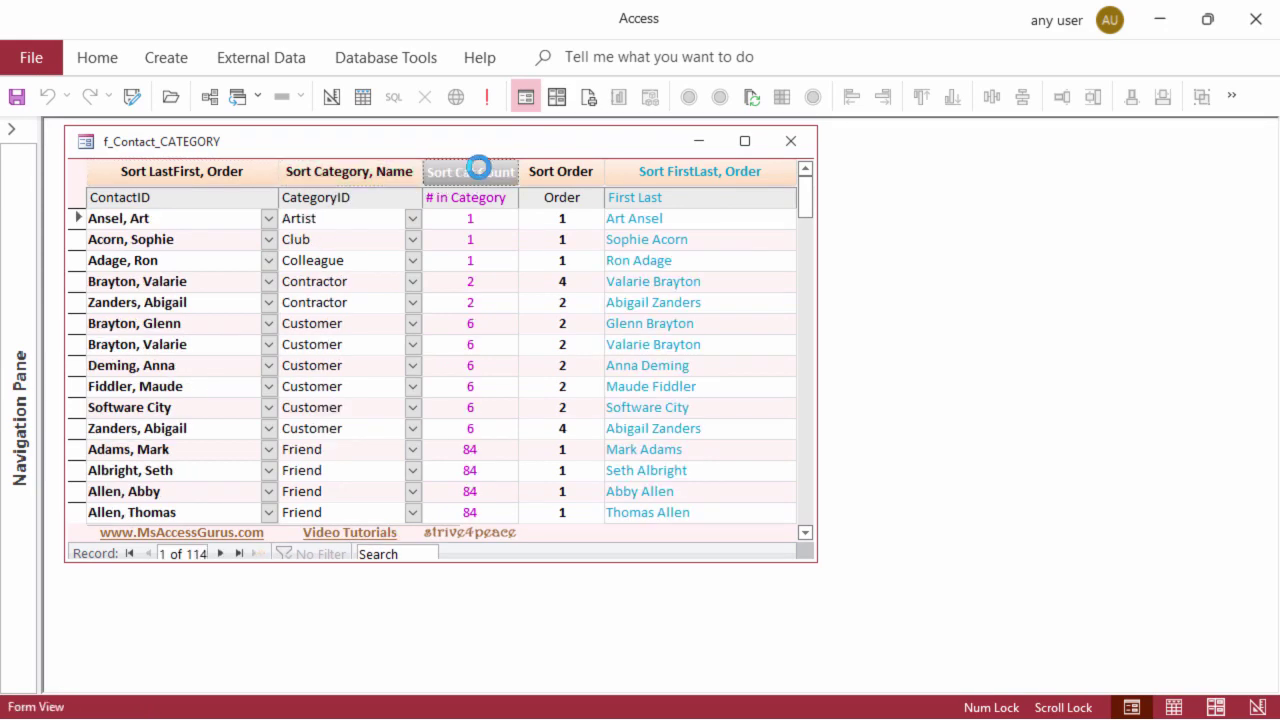
left_click(578, 173)
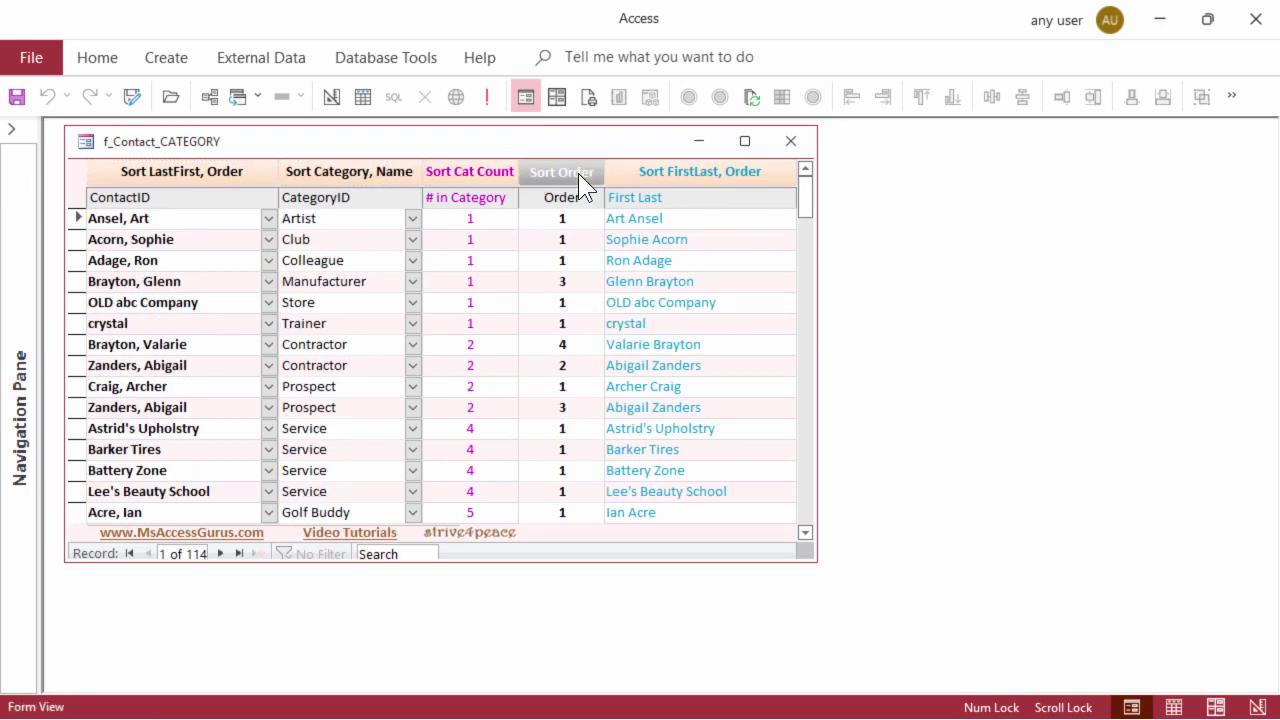
left_click(697, 171)
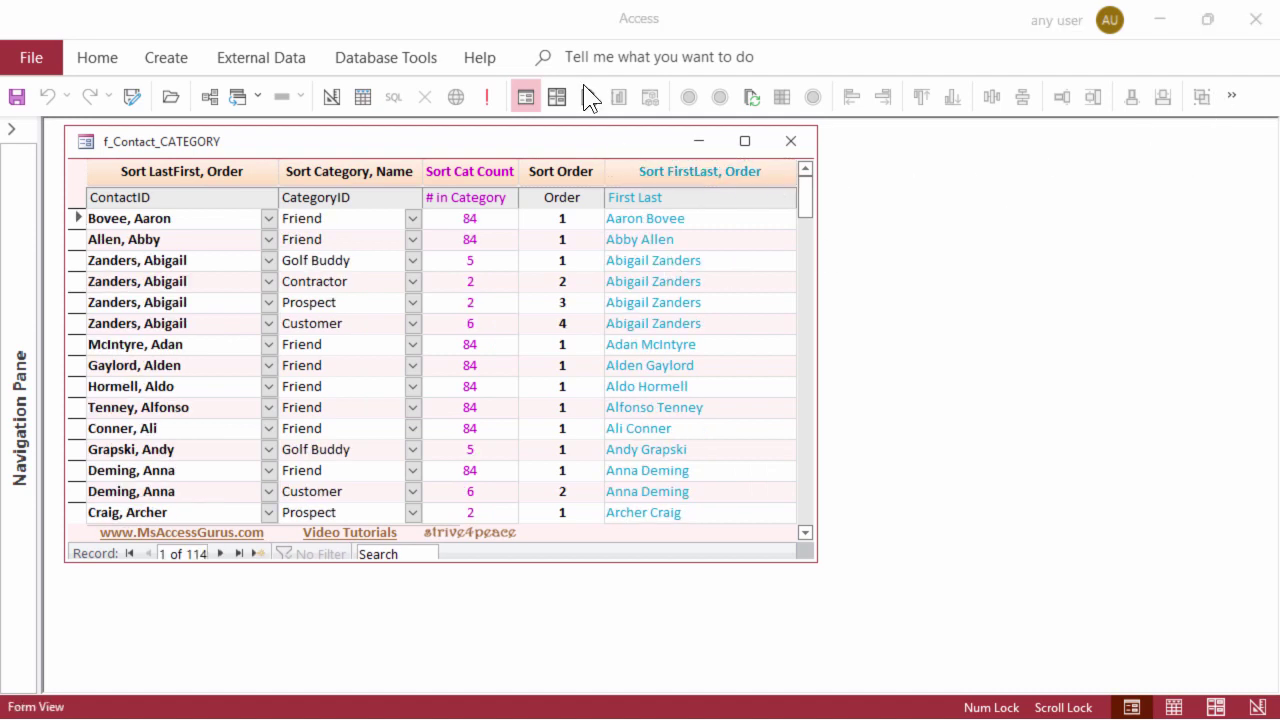
Step: Sort by category, then finish with Sort Cat Count ordering by count, category, then name
left_click(574, 165)
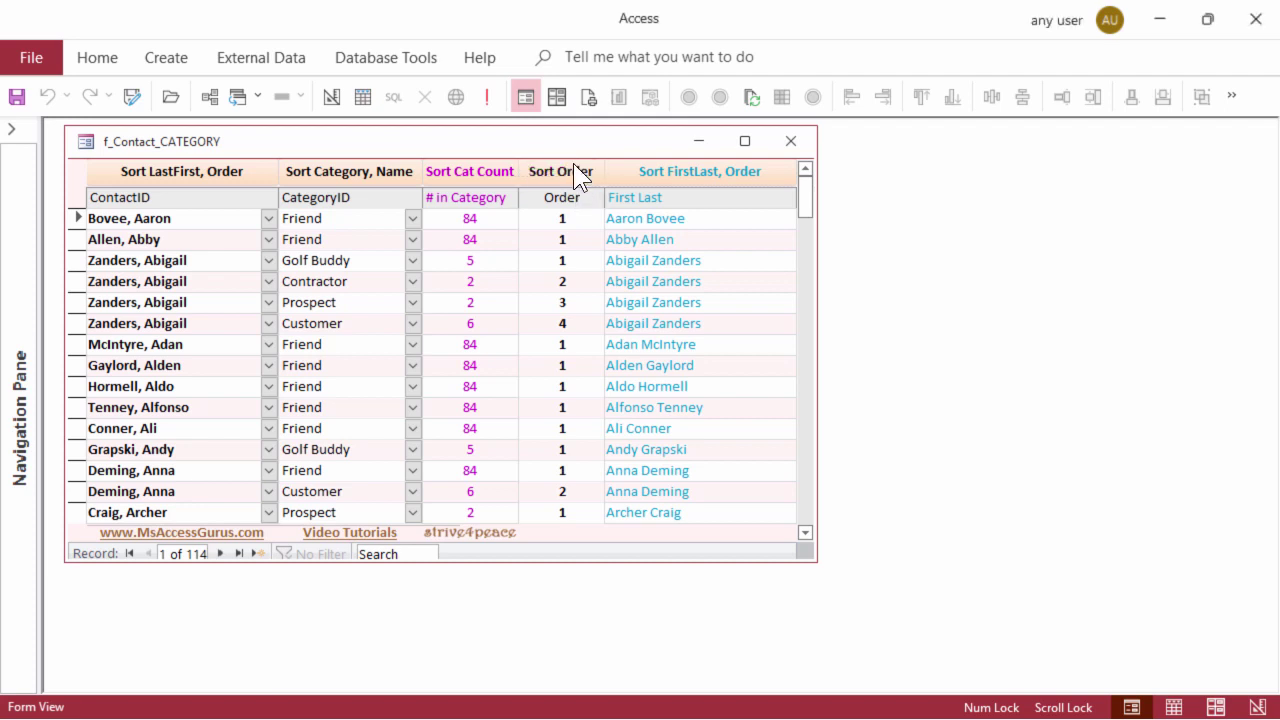
left_click(380, 173)
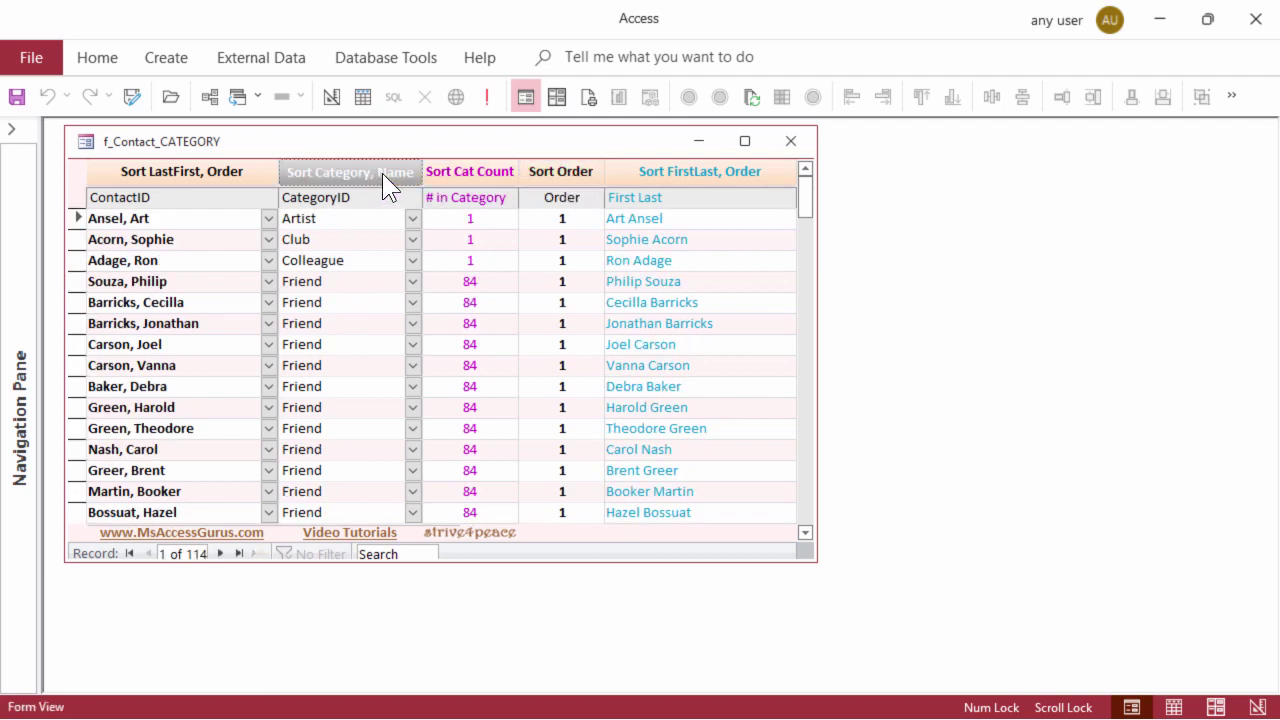
left_click(464, 174)
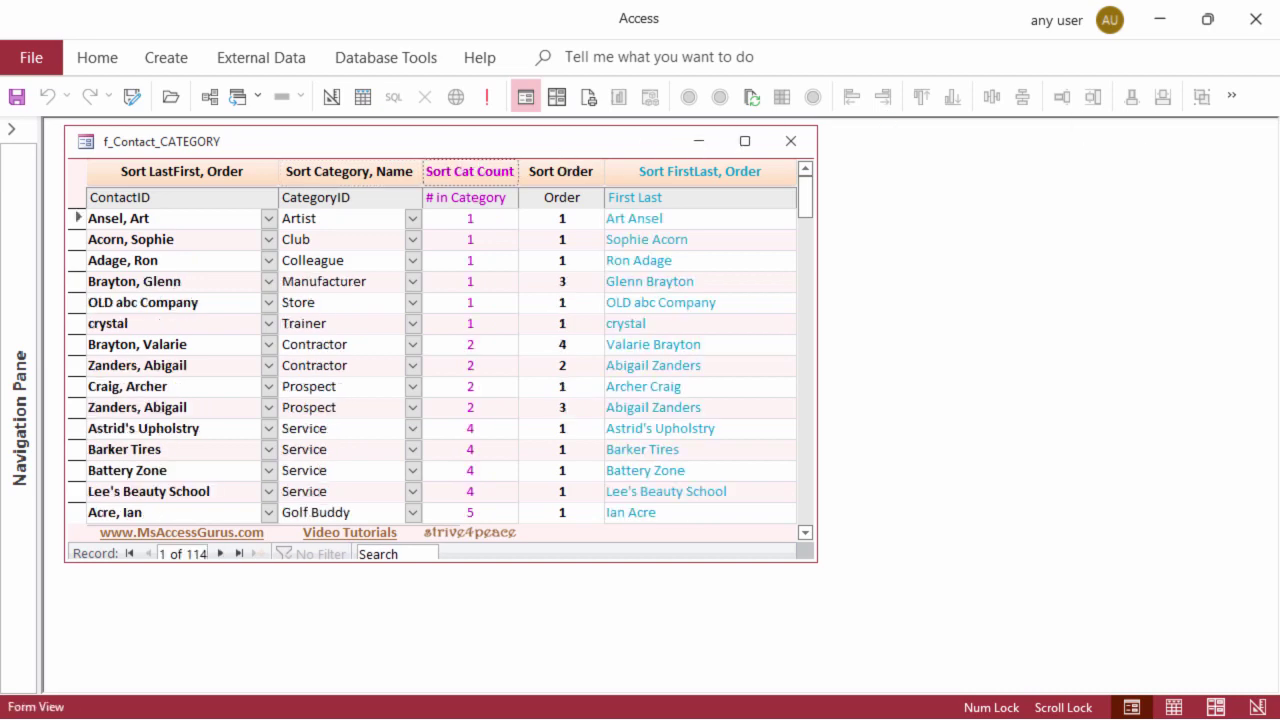